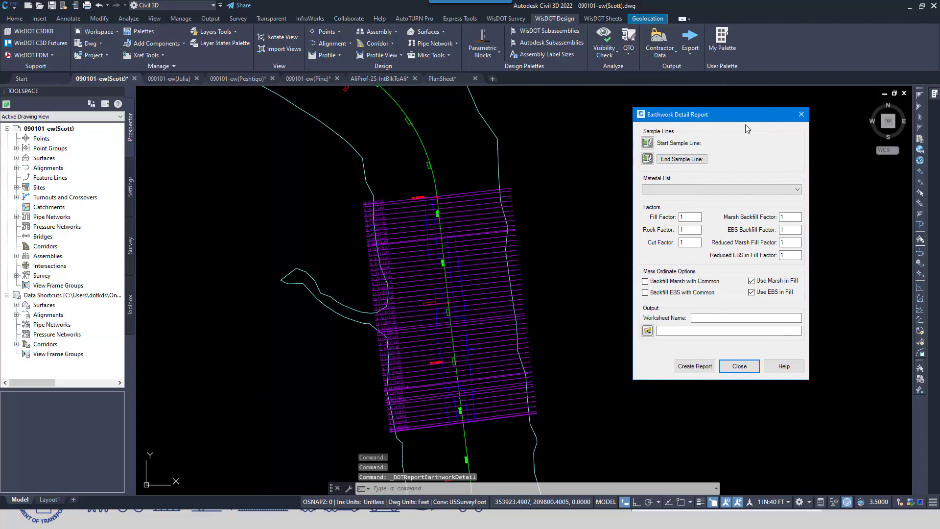
# Step: Pick the sample line at station 348+75.00 in the drawing as the report's start sample line
pyautogui.click(647, 142)
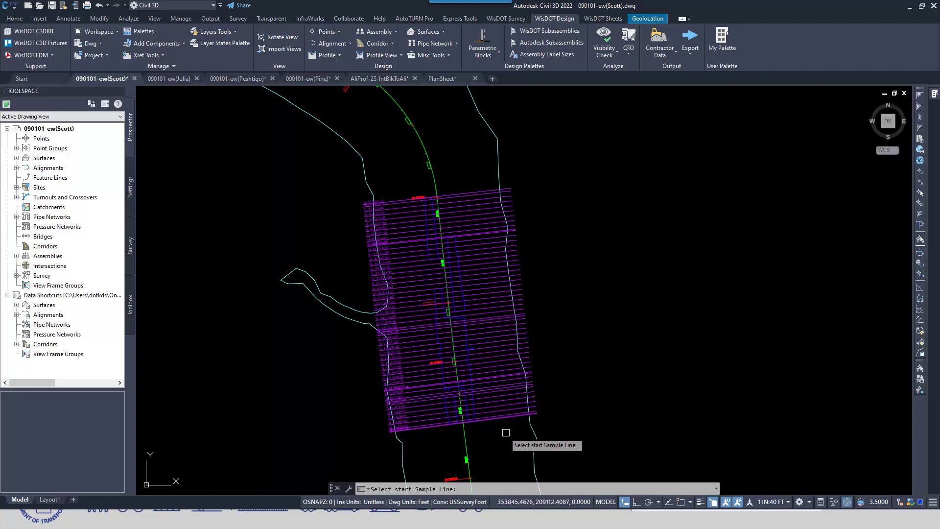
pyautogui.scroll(4, 505, 427)
pyautogui.scroll(4, 494, 424)
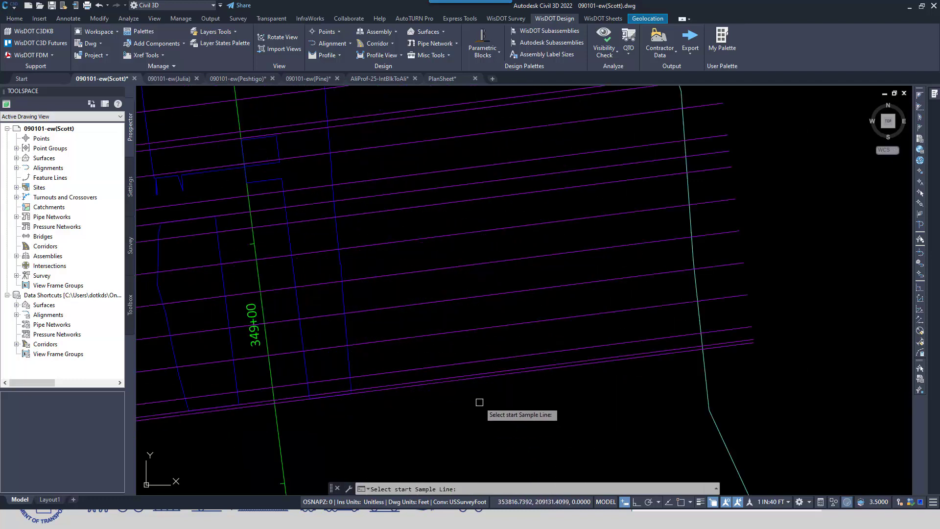
pyautogui.click(478, 380)
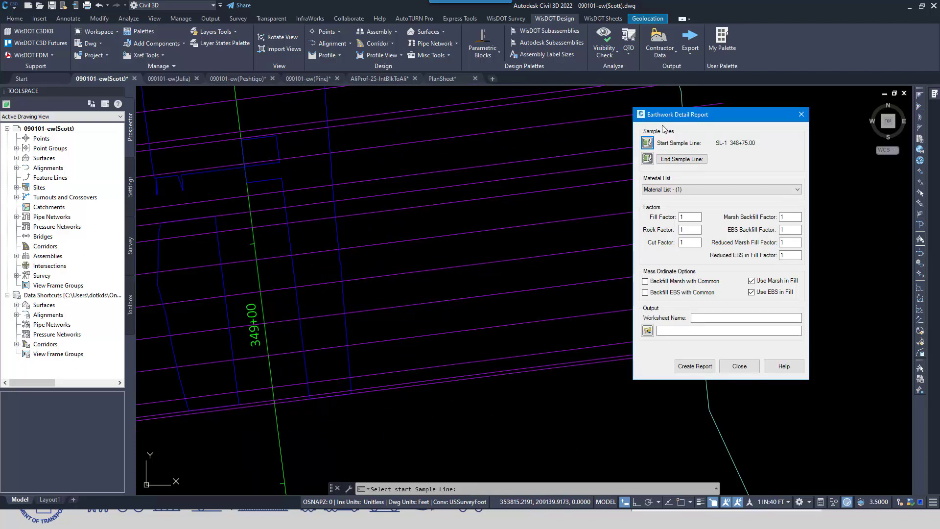
# Step: Pick the northernmost sample line, at station 353+35.00, as the report's end sample line
pyautogui.click(647, 159)
pyautogui.scroll(-3, 577, 227)
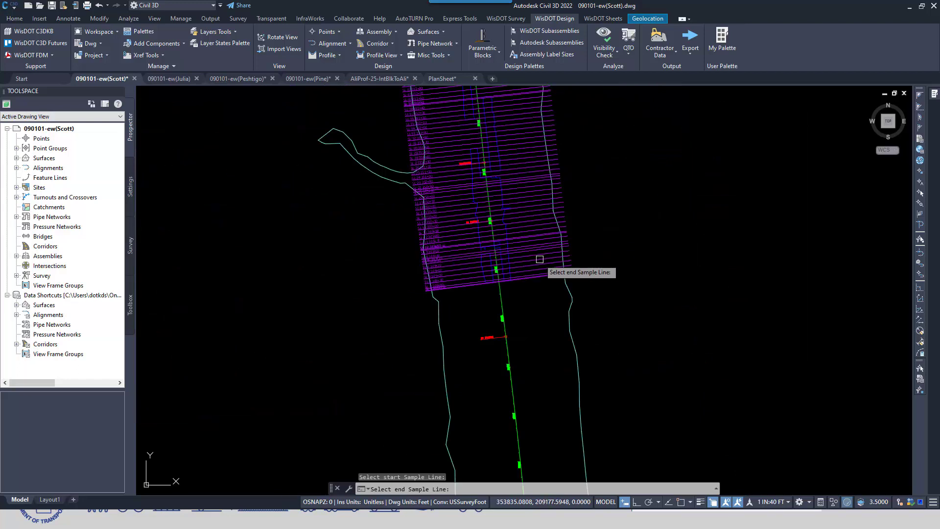
pyautogui.scroll(-2, 542, 266)
pyautogui.moveTo(541, 267); pyautogui.dragTo(527, 337, button='middle')
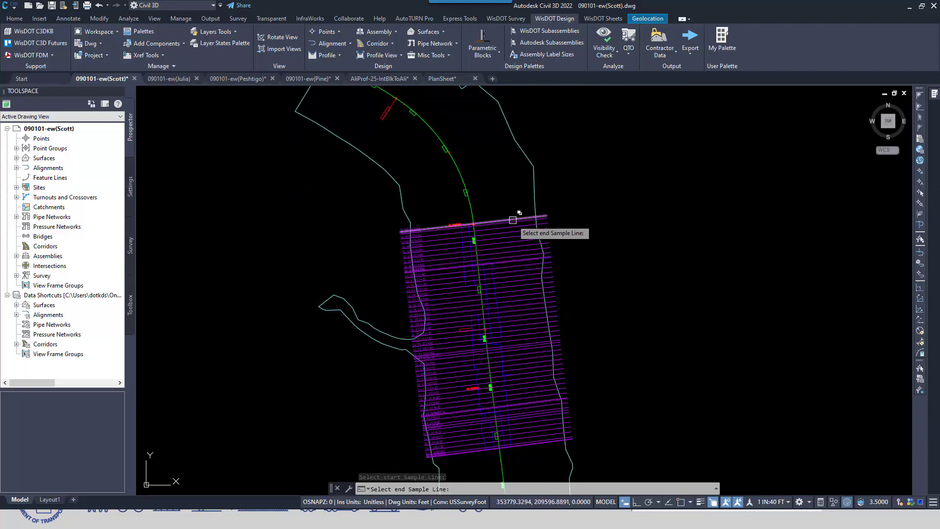
pyautogui.click(512, 216)
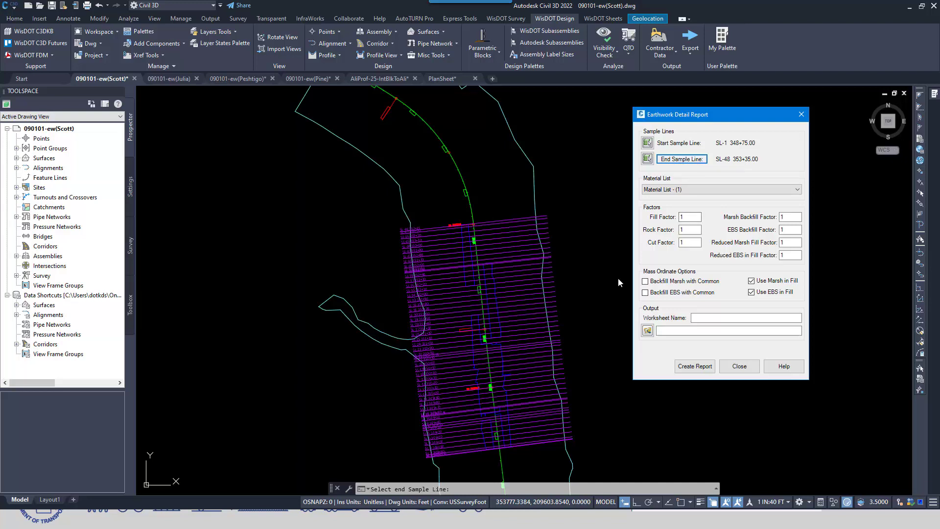
# Step: Choose Material List - (1) for the report and set the fill factor to 1.3
pyautogui.click(797, 190)
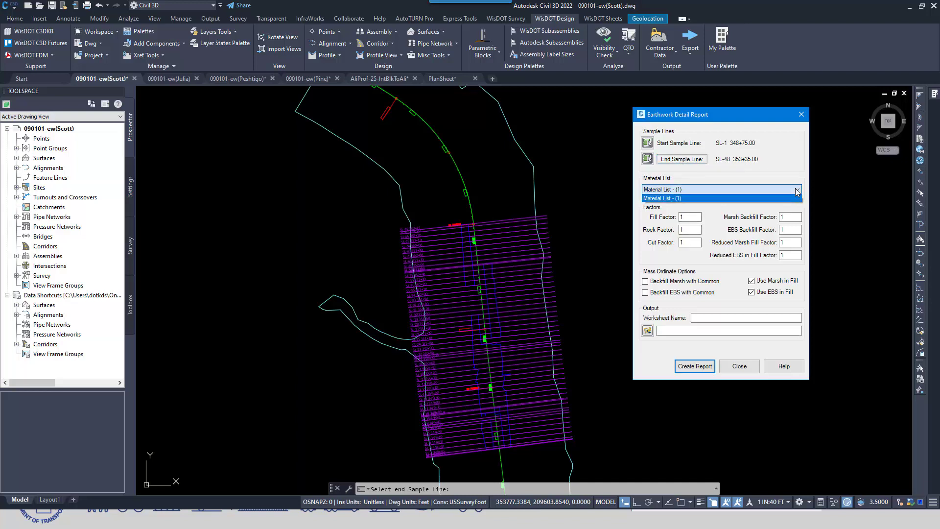
pyautogui.click(779, 198)
pyautogui.click(691, 219)
pyautogui.click(694, 218)
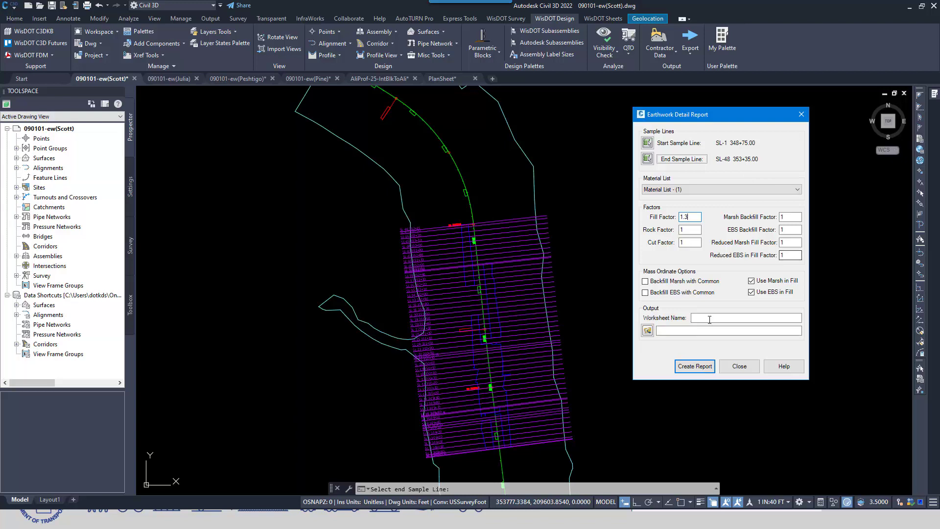
# Step: Name the output worksheet Scott and set a new Excel file named Earthwork in the Quantities folder as the output
pyautogui.click(715, 318)
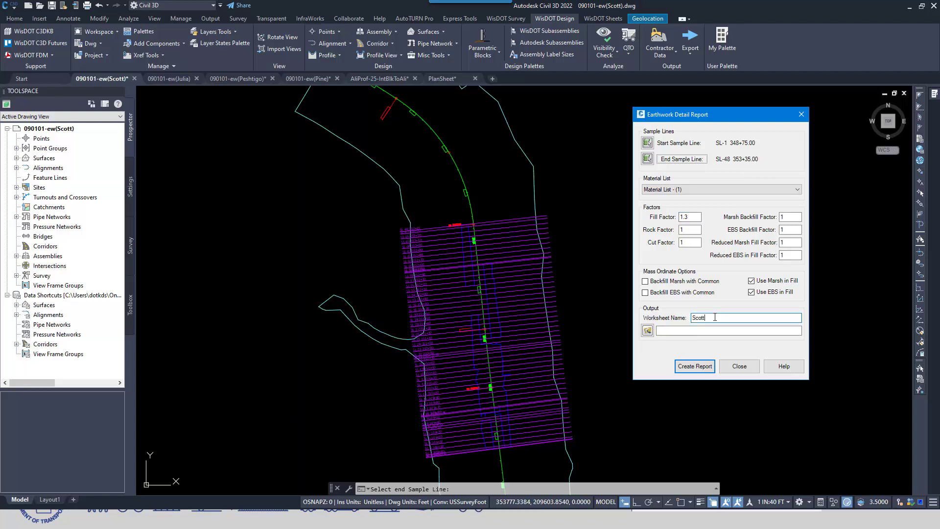
pyautogui.click(647, 330)
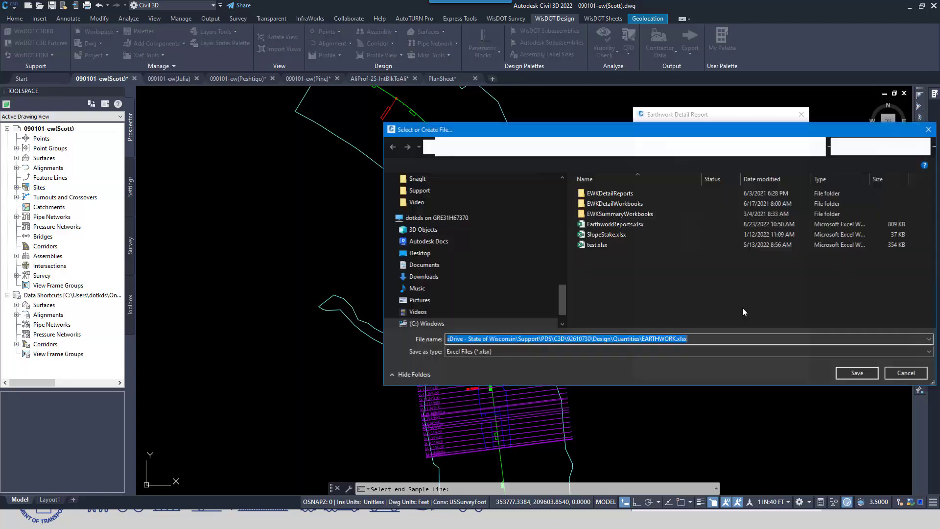
pyautogui.moveTo(706, 337); pyautogui.dragTo(377, 336)
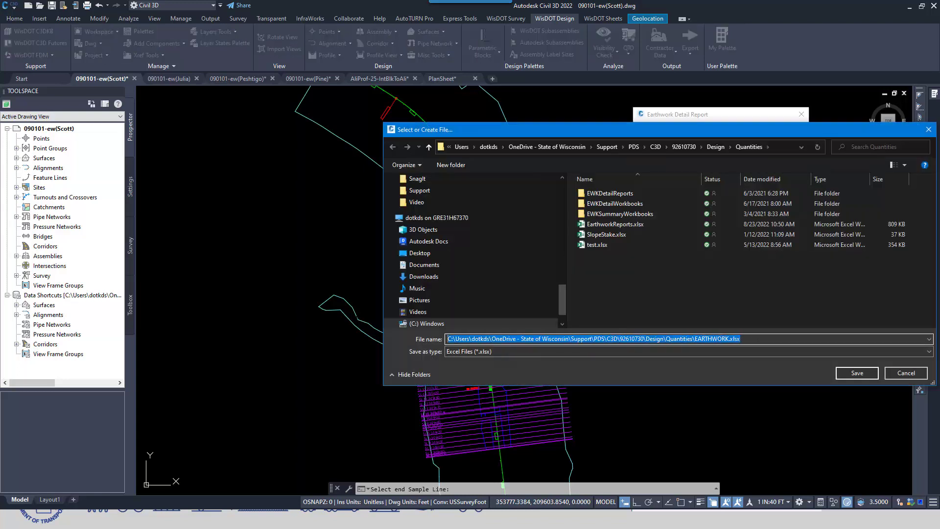
pyautogui.write('Earthwork')
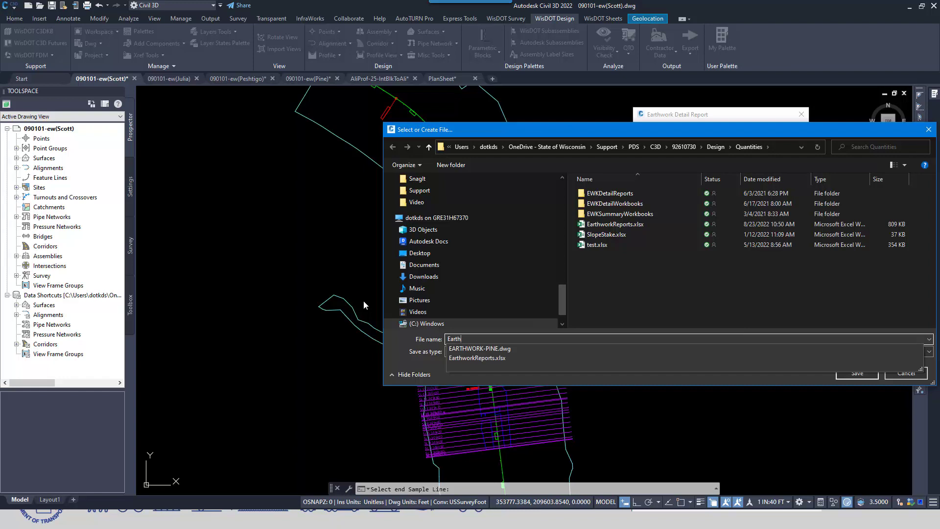
pyautogui.click(839, 376)
pyautogui.click(854, 373)
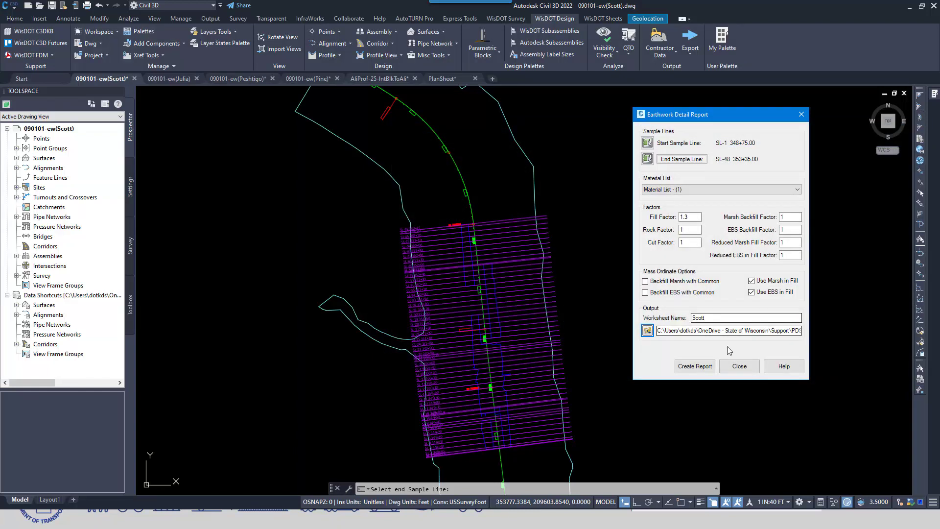
# Step: Create the Scott earthwork detail report, and close the Excel workbook after checking its station rows
pyautogui.click(691, 368)
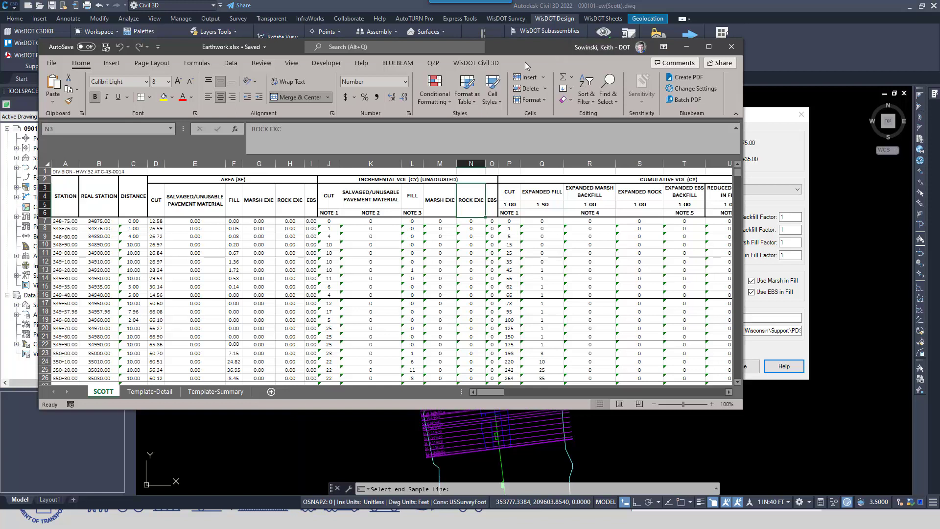
pyautogui.moveTo(537, 54); pyautogui.dragTo(589, 68)
pyautogui.click(764, 60)
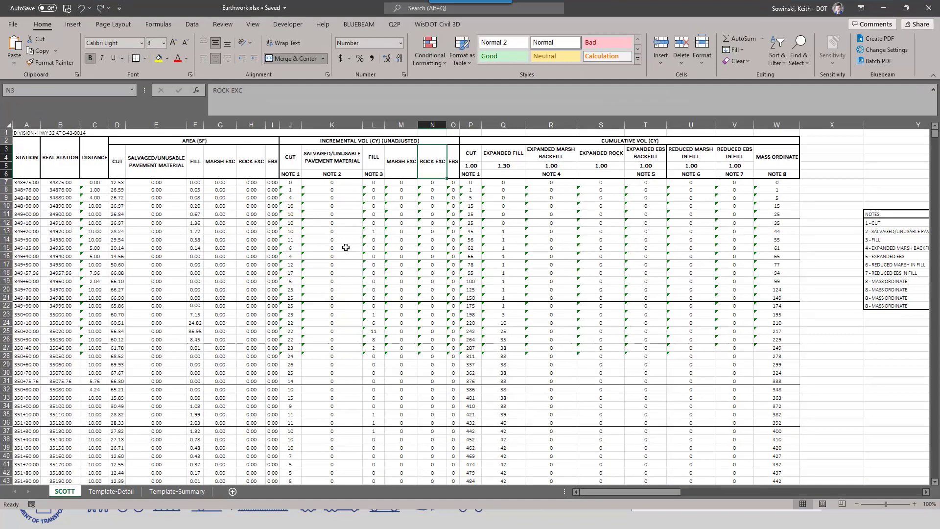
pyautogui.scroll(-9, 128, 323)
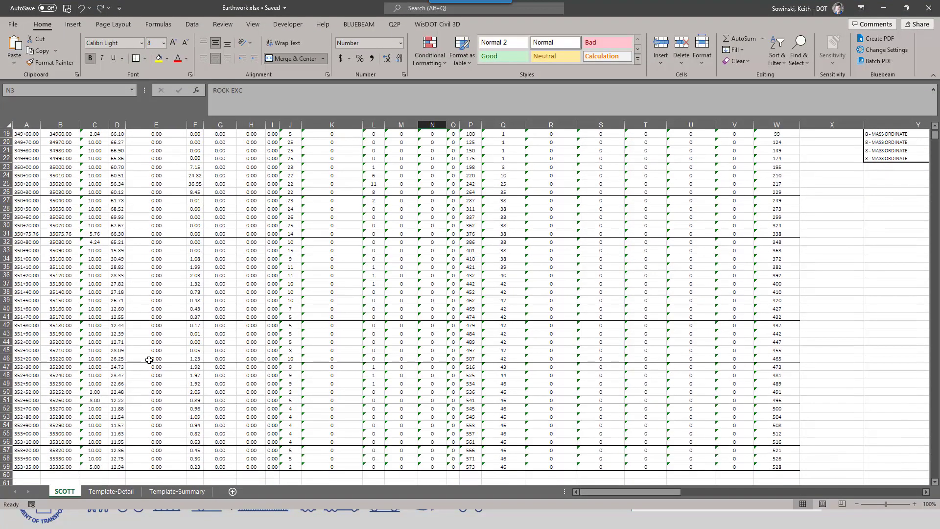
pyautogui.scroll(9, 148, 360)
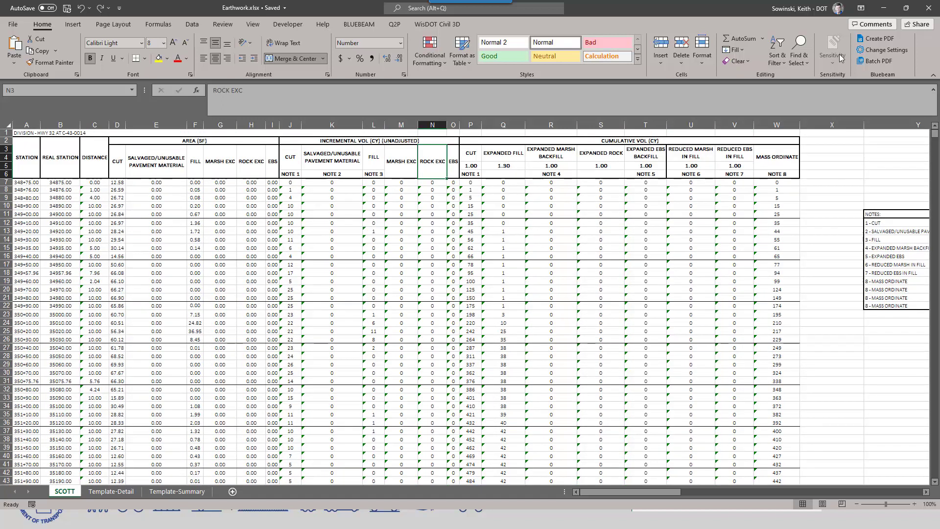
pyautogui.click(929, 8)
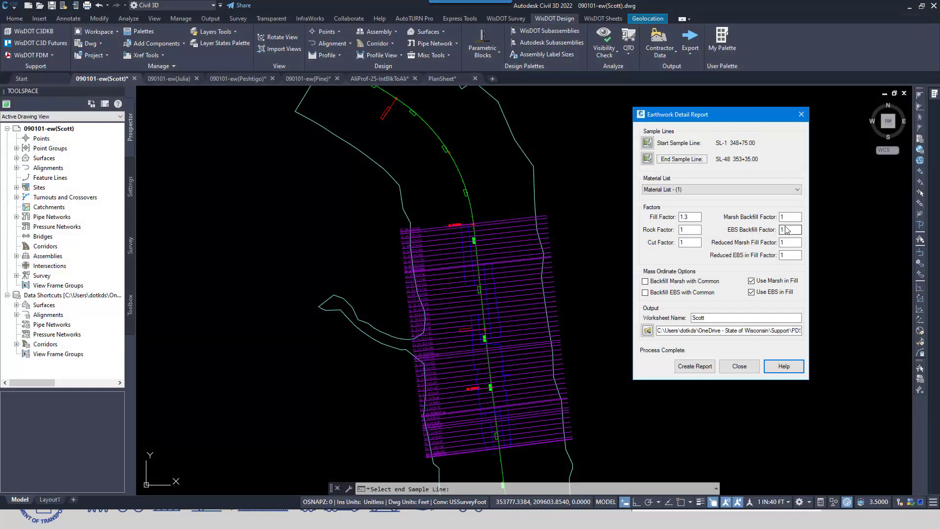
# Step: Switch to the 090101-ew(Julia) drawing and set the report's sample lines from SL-1 451+34.00 to SL-23 453+43.00
pyautogui.click(171, 79)
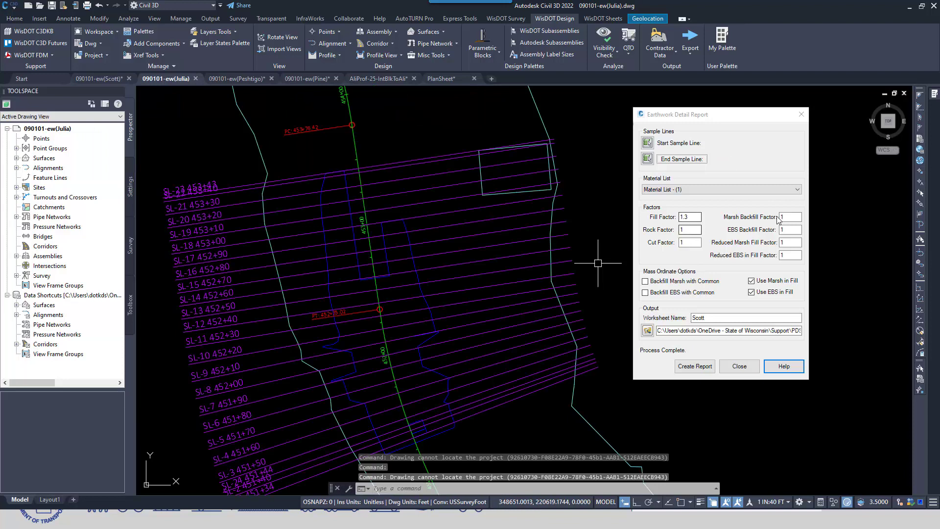
pyautogui.click(743, 118)
pyautogui.moveTo(743, 118); pyautogui.dragTo(761, 117)
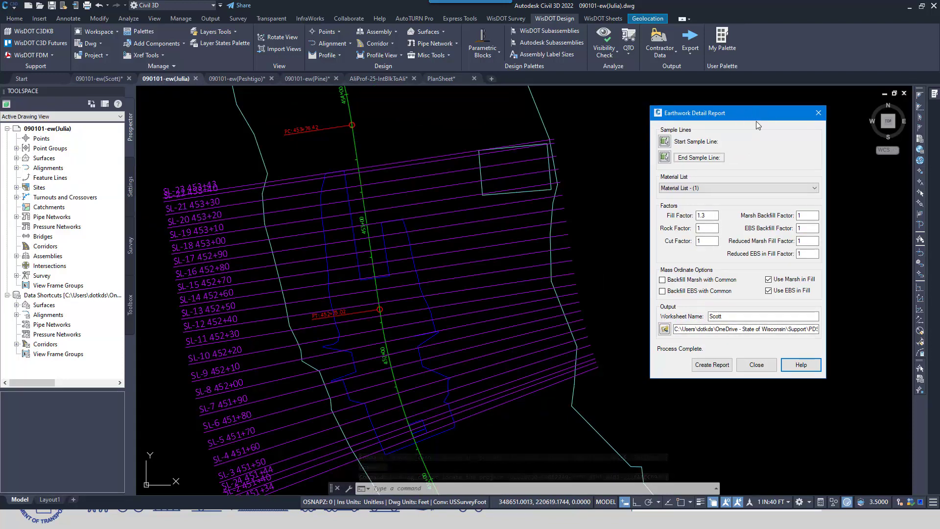
pyautogui.click(664, 141)
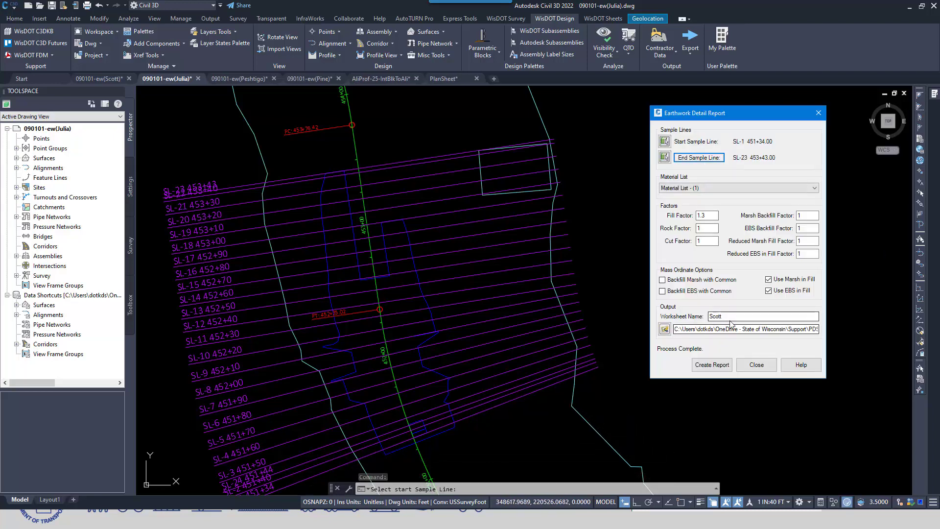
# Step: Create the report with the worksheet name Julia and close the resulting Excel workbook
pyautogui.write('Julia')
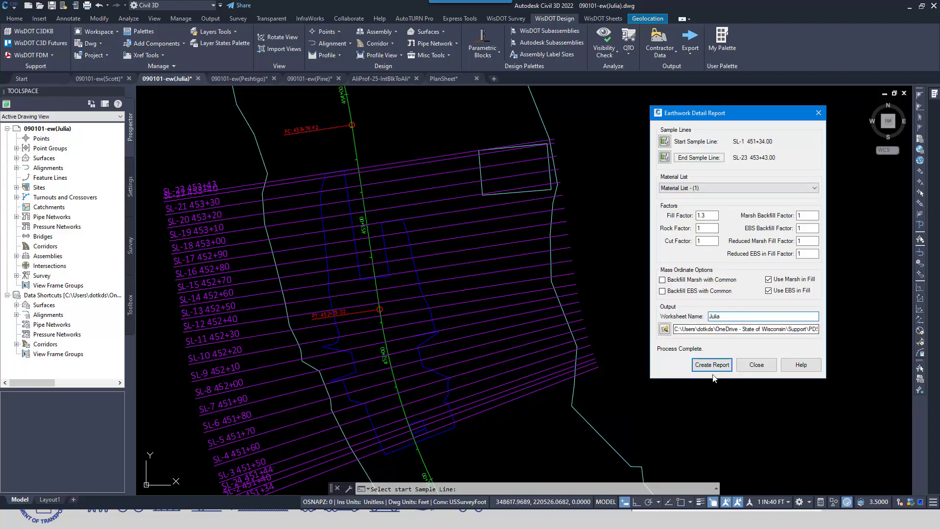
pyautogui.click(712, 369)
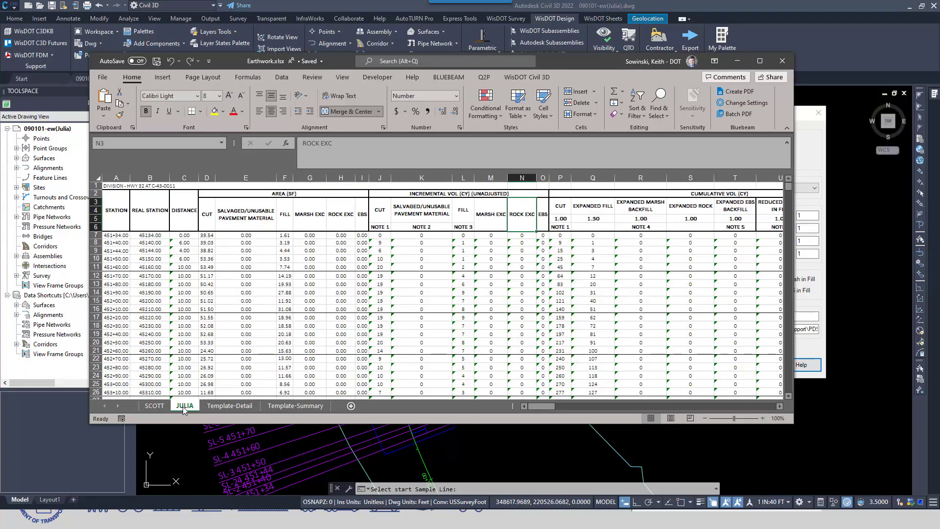
pyautogui.click(783, 60)
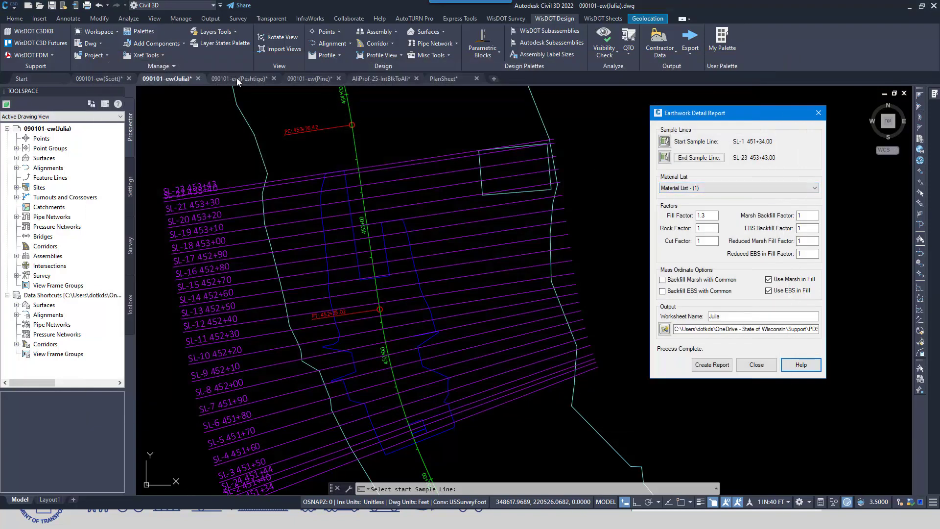
# Step: Switch to the 090101-ew(Peshtigo) drawing and set the report's sample lines from SL-47 47+60.00 to SL-72 52+60.00
pyautogui.click(239, 79)
pyautogui.click(665, 141)
pyautogui.moveTo(591, 321); pyautogui.dragTo(581, 249, button='middle')
pyautogui.click(525, 405)
pyautogui.click(691, 161)
# Step: Create the report with the worksheet name Peshtigo and close the resulting Excel workbook
pyautogui.moveTo(745, 317); pyautogui.dragTo(635, 305)
pyautogui.write('Peshtigo')
pyautogui.click(712, 364)
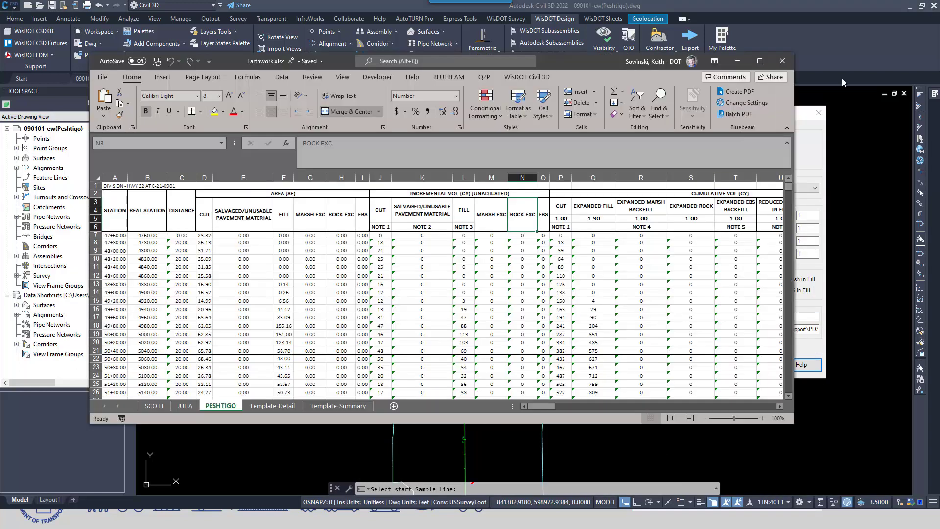
pyautogui.click(736, 57)
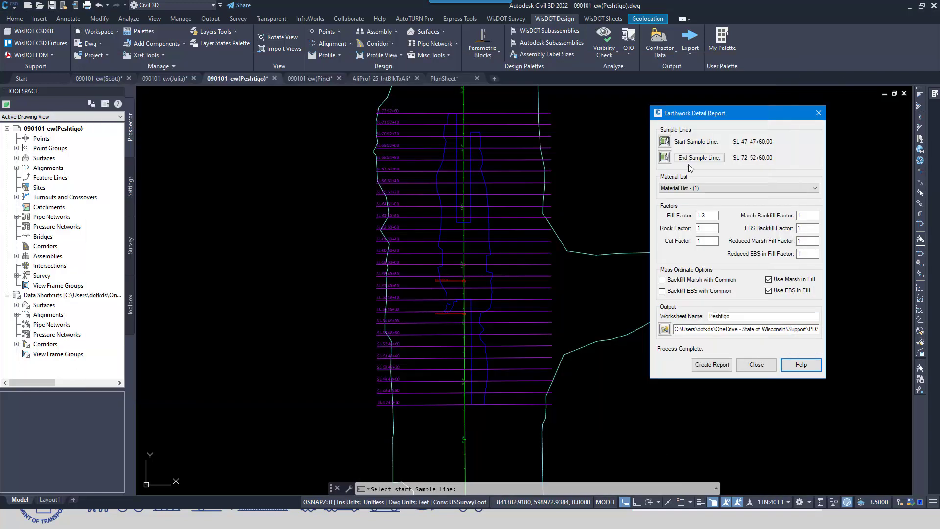
# Step: Create a report worksheet named Pine from the 090101-ew(Pine) drawing, starting at sample line SL-2 156+30.00
pyautogui.click(319, 81)
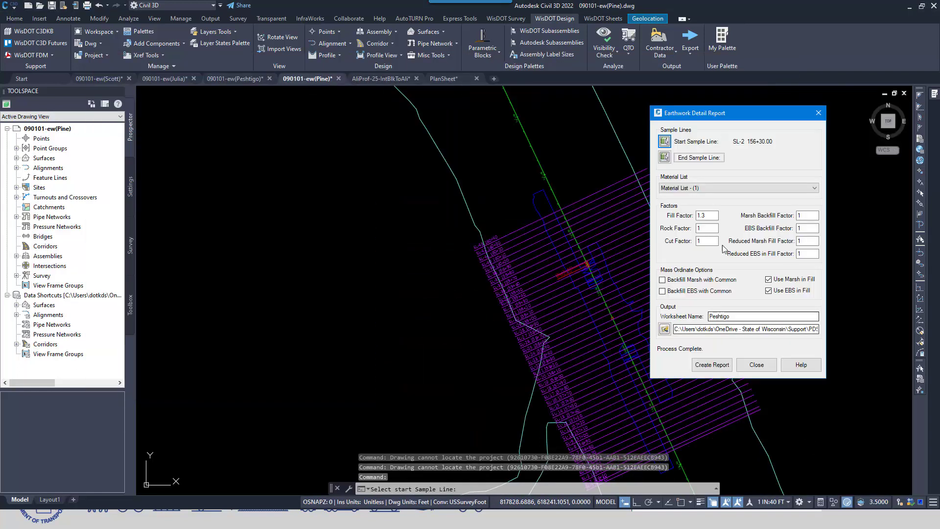
pyautogui.doubleClick(743, 316)
pyautogui.write('Pine')
pyautogui.click(712, 365)
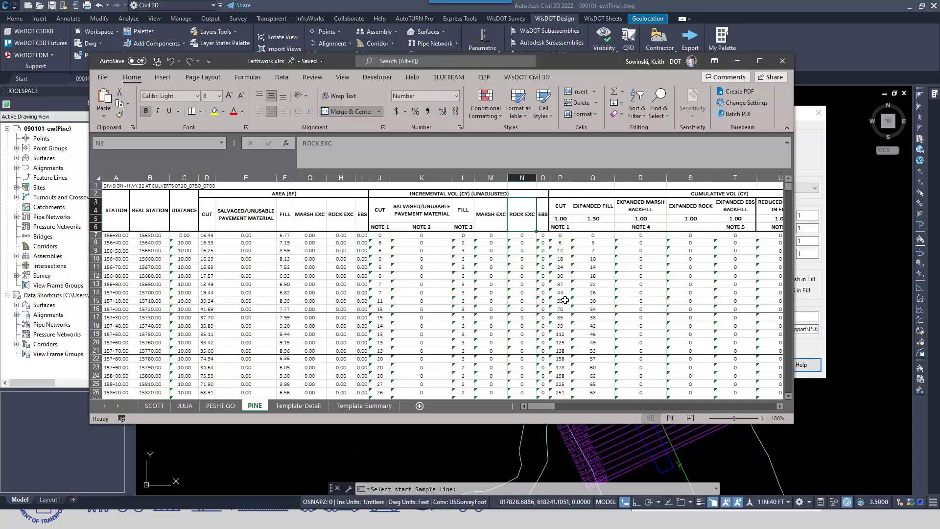
# Step: Maximize the Earthwork workbook and look through the SCOTT, JULIA, PESHTIGO and PINE worksheets
pyautogui.click(761, 61)
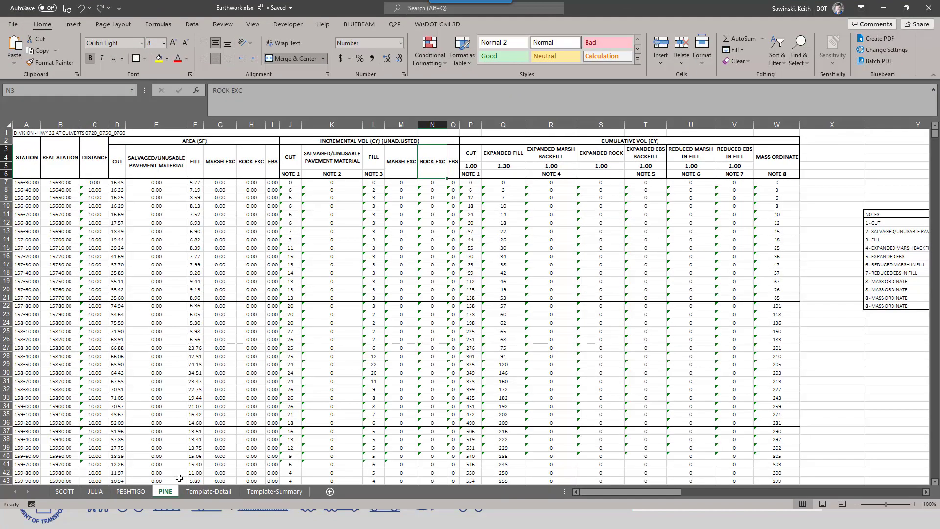
pyautogui.click(65, 491)
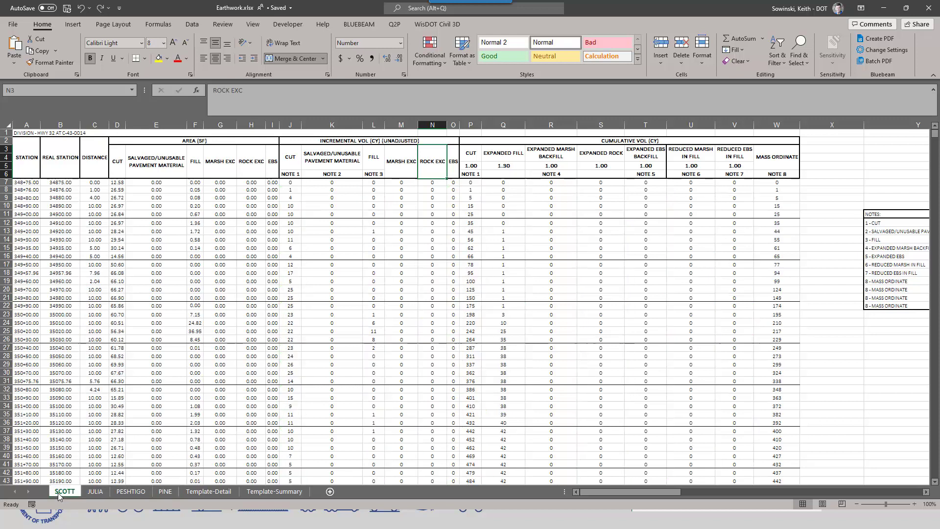
pyautogui.click(95, 492)
pyautogui.click(128, 492)
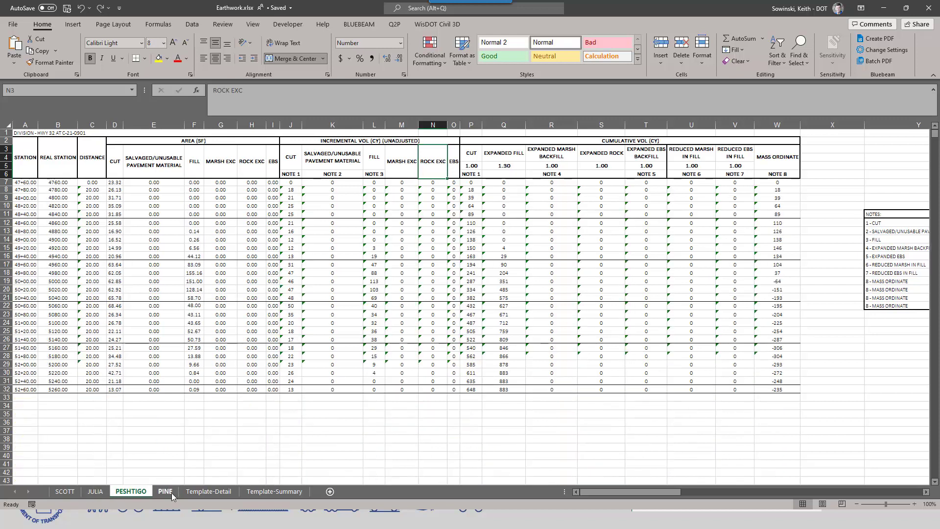
pyautogui.click(166, 492)
# Step: Delete the marsh, rock and EBS columns G:I, M:O and R:V from the SCOTT worksheet
pyautogui.click(65, 491)
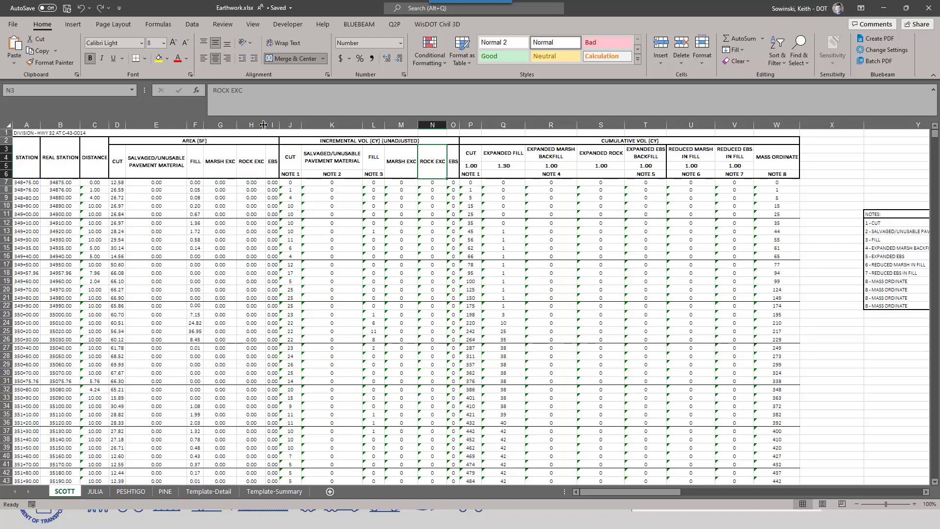
pyautogui.moveTo(223, 124)
pyautogui.mouseDown()
pyautogui.moveTo(294, 125)
pyautogui.moveTo(272, 125)
pyautogui.mouseUp()
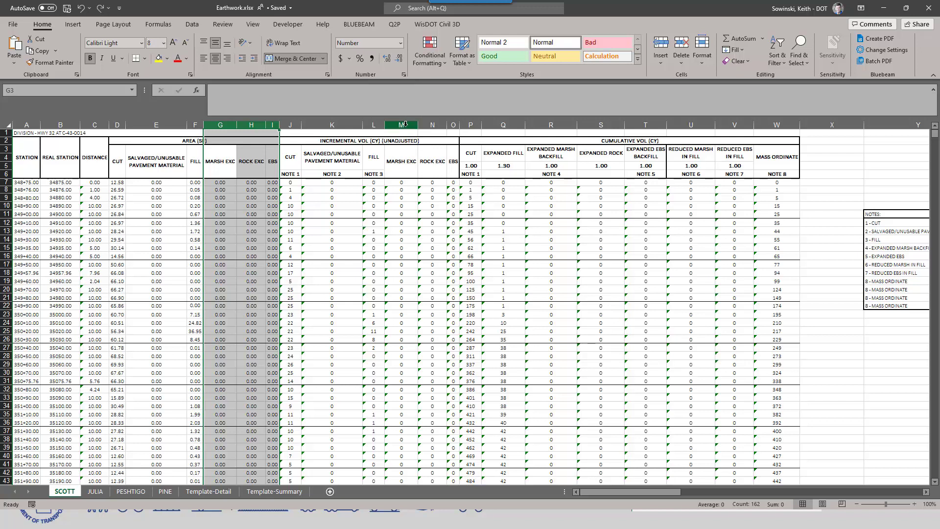
pyautogui.keyDown('ctrl'); pyautogui.moveTo(405, 125); pyautogui.dragTo(454, 124); pyautogui.keyUp('ctrl')
pyautogui.keyDown('ctrl'); pyautogui.moveTo(551, 125); pyautogui.dragTo(734, 126); pyautogui.keyUp('ctrl')
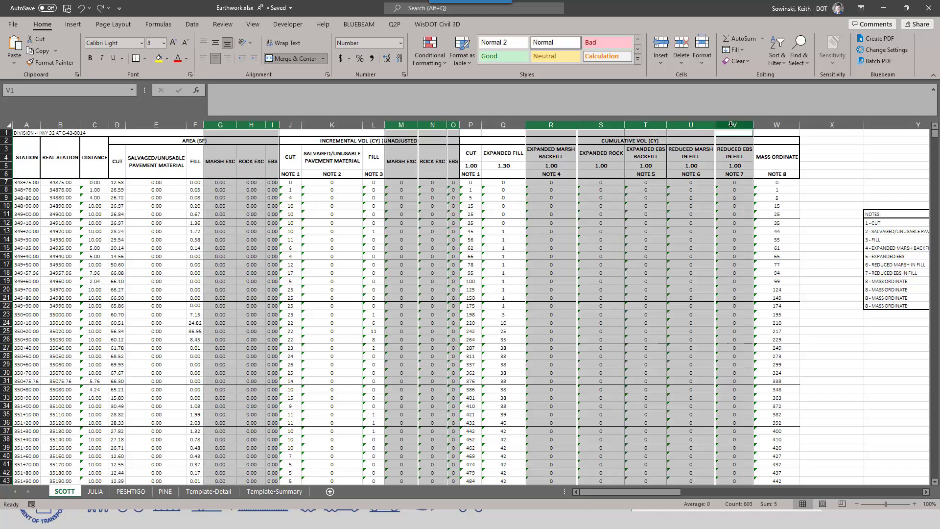
pyautogui.rightClick(733, 127)
pyautogui.click(758, 221)
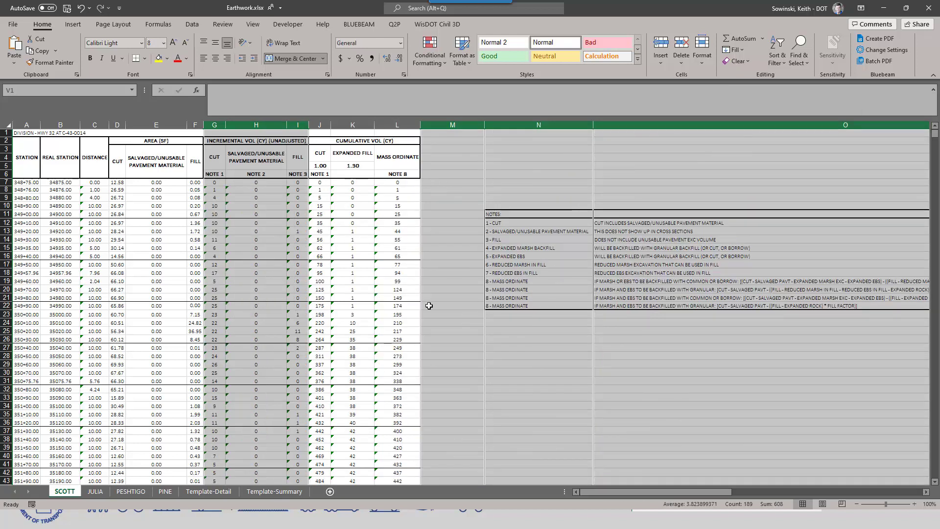
# Step: Inspect the mass ordinate formulas in column L of the SCOTT worksheet and look over the remaining rows
pyautogui.click(466, 281)
pyautogui.click(391, 190)
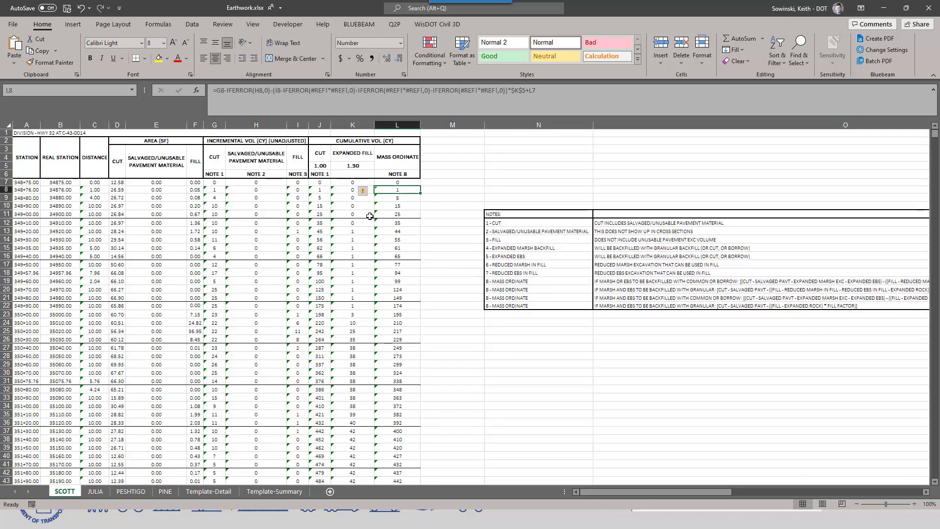
pyautogui.click(392, 241)
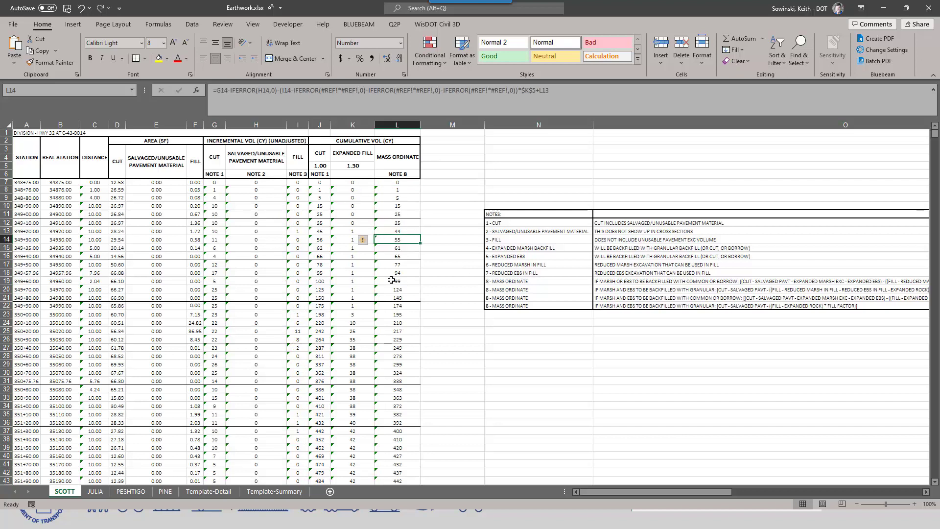
pyautogui.scroll(-1, 391, 278)
pyautogui.scroll(-2, 391, 289)
pyautogui.scroll(3, 391, 288)
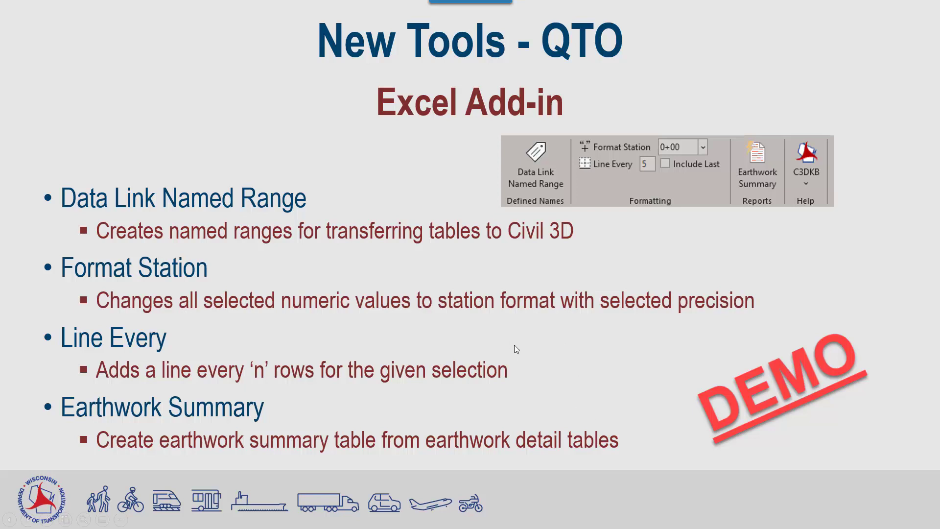
# Step: Create an Earthwork Summary in the Excel workbook from the SCOTT, JULIA, PESHTIGO and PINE sheets with a fill factor of 1.30
pyautogui.hotkey('alt', 'Tab')
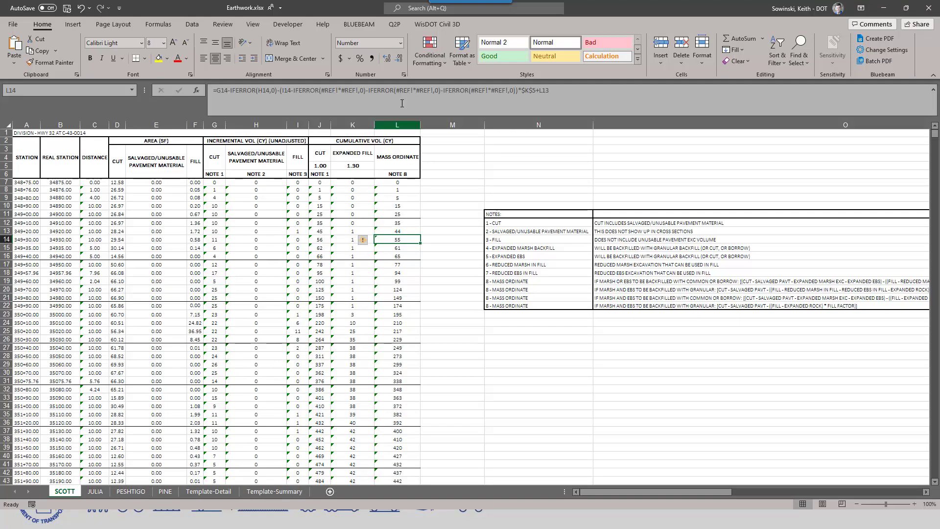
pyautogui.click(449, 25)
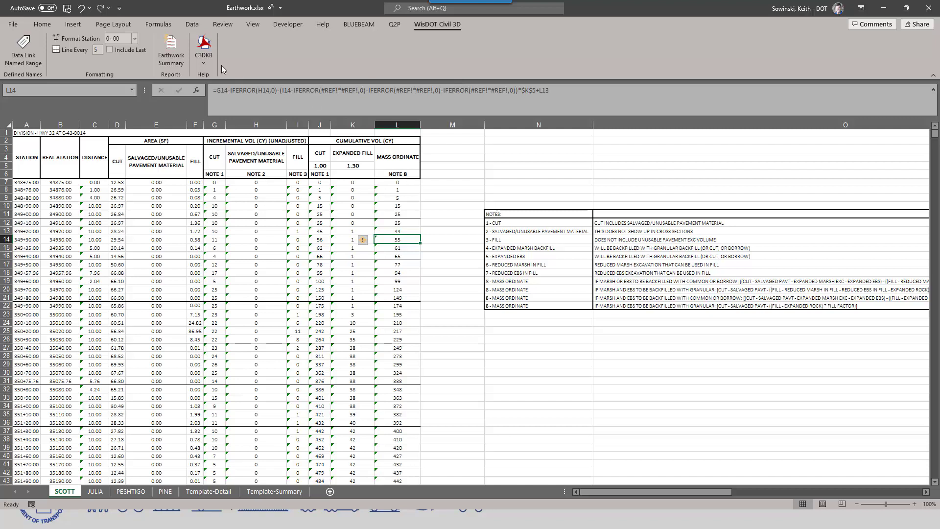
pyautogui.click(172, 48)
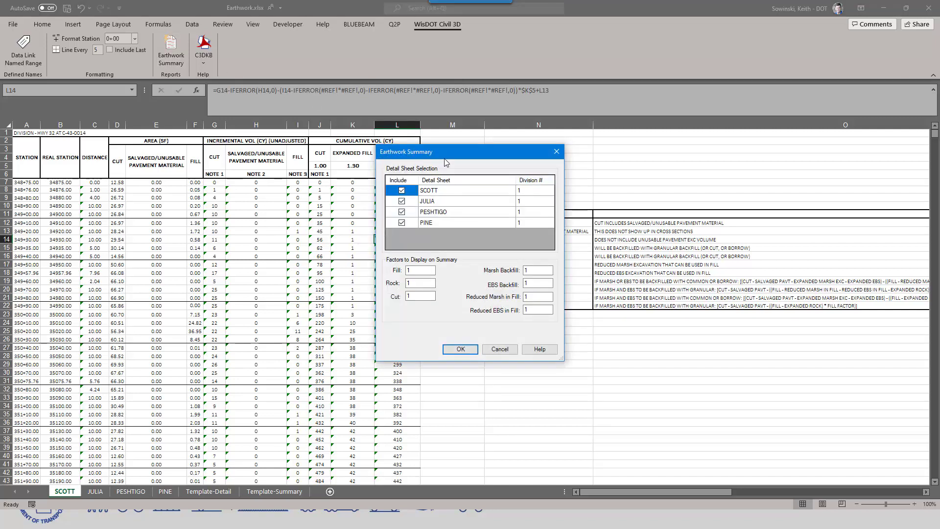
pyautogui.moveTo(460, 151); pyautogui.dragTo(385, 136)
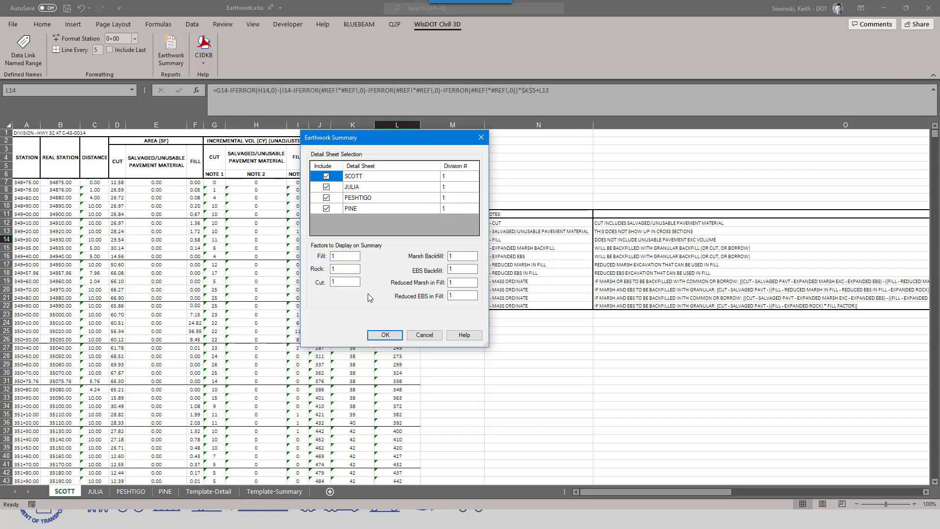
pyautogui.click(346, 256)
pyautogui.click(385, 335)
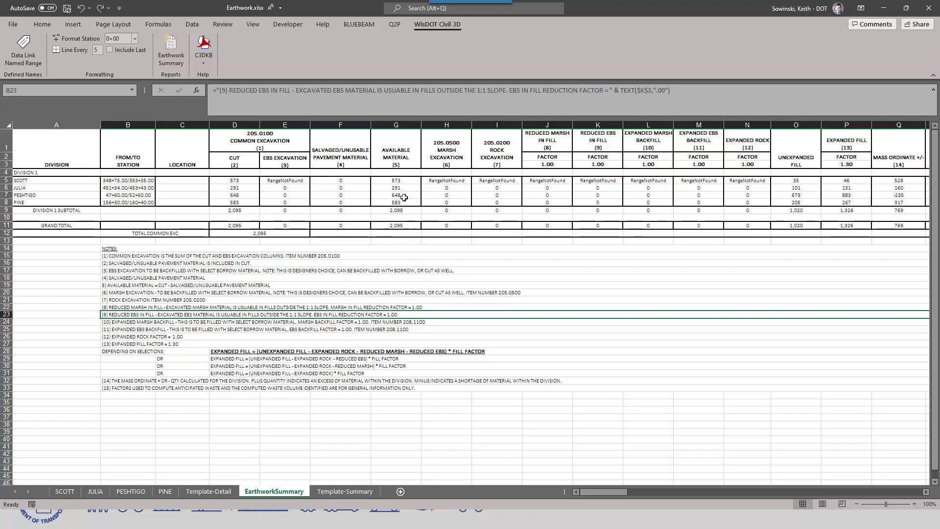
# Step: Delete the EBS, marsh, rock and related factor columns E and H:N from the EarthworkSummary worksheet
pyautogui.click(294, 182)
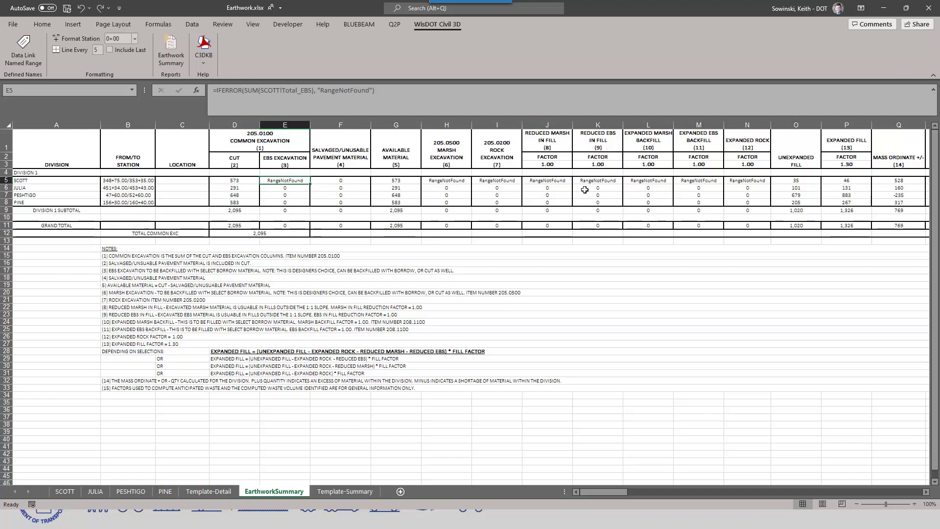
pyautogui.click(286, 126)
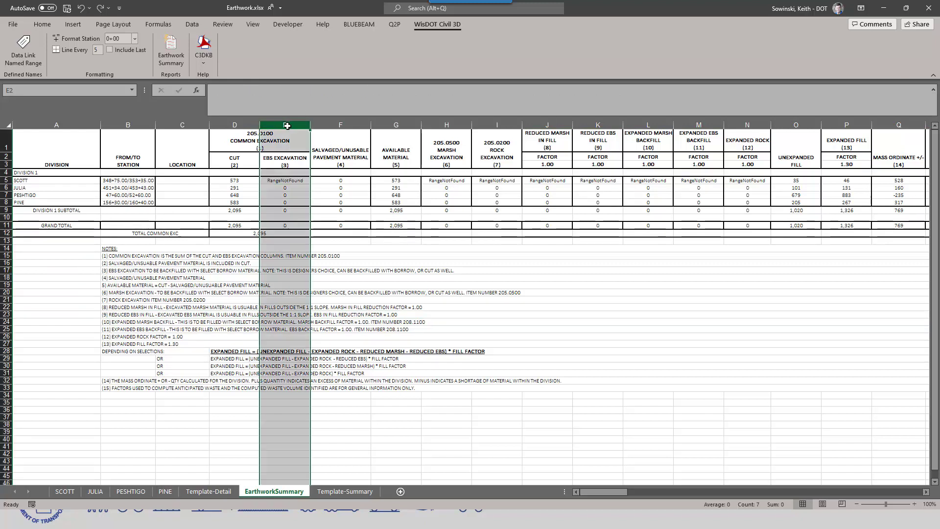
pyautogui.keyDown('ctrl'); pyautogui.click(447, 125); pyautogui.keyUp('ctrl')
pyautogui.keyDown('ctrl'); pyautogui.click(498, 124); pyautogui.keyUp('ctrl')
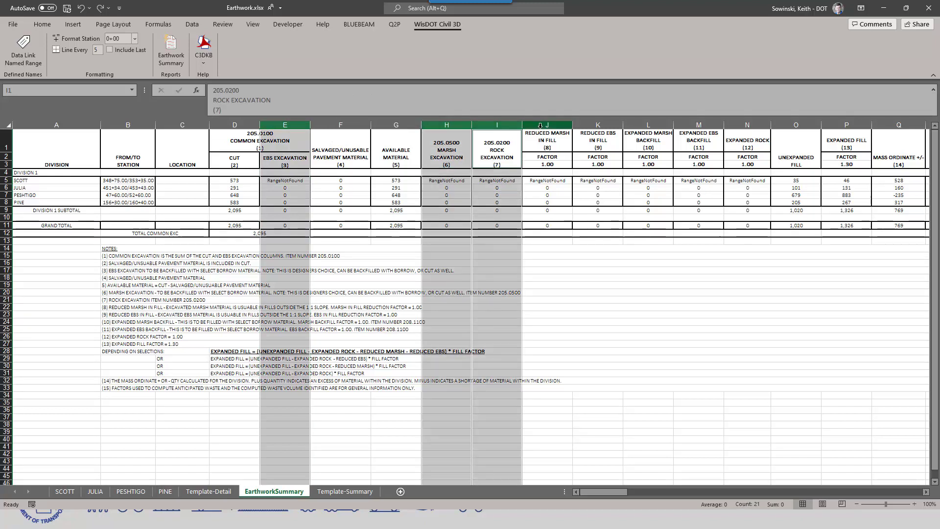
pyautogui.keyDown('ctrl'); pyautogui.click(541, 125); pyautogui.keyUp('ctrl')
pyautogui.keyDown('ctrl'); pyautogui.click(598, 126); pyautogui.keyUp('ctrl')
pyautogui.keyDown('ctrl'); pyautogui.click(648, 126); pyautogui.keyUp('ctrl')
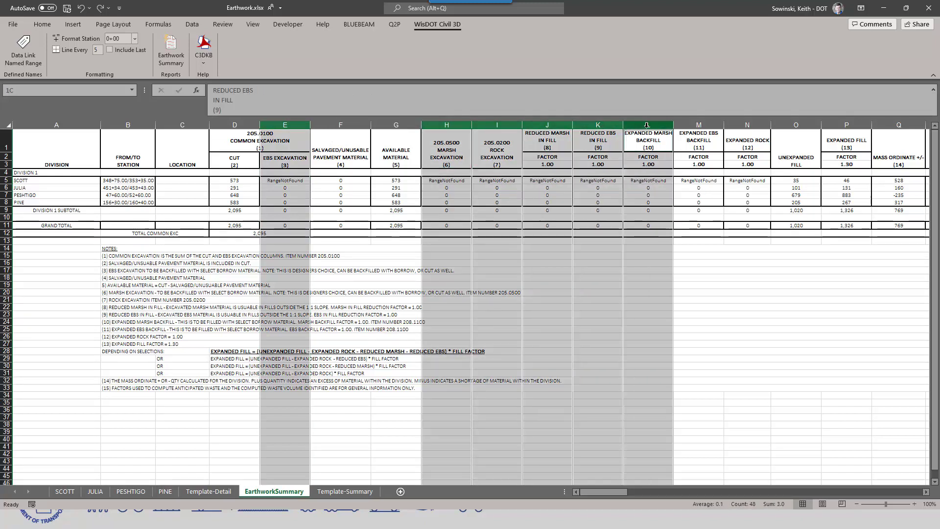
pyautogui.keyDown('ctrl'); pyautogui.click(699, 125); pyautogui.keyUp('ctrl')
pyautogui.keyDown('ctrl'); pyautogui.click(747, 127); pyautogui.keyUp('ctrl')
pyautogui.rightClick(748, 127)
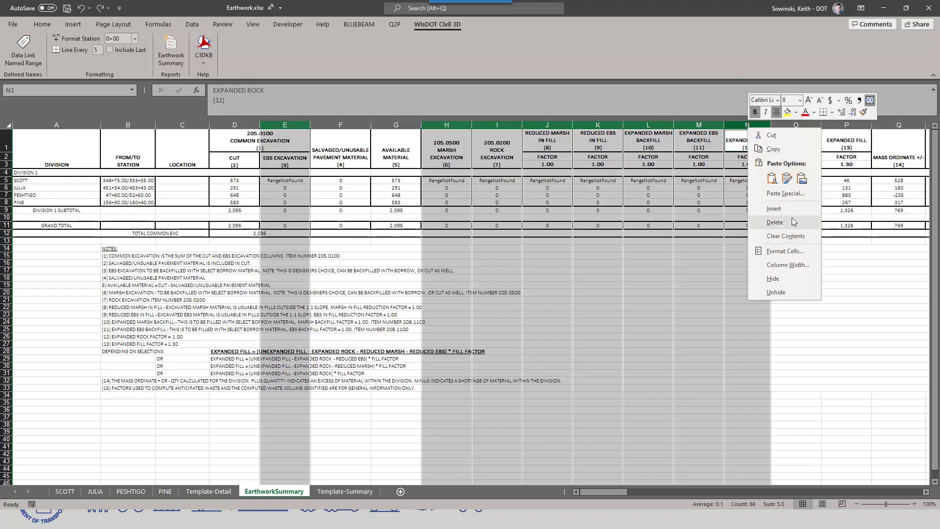
pyautogui.click(767, 211)
pyautogui.click(414, 271)
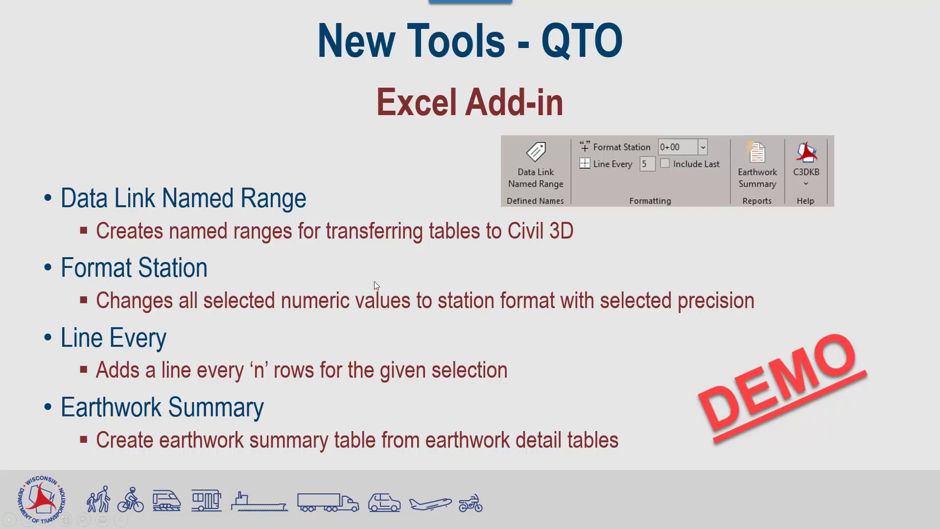
# Step: Return to the Excel workbook, add a blank worksheet, and enter 452452.2343 in B3 and 54522.25343 in B9
pyautogui.hotkey('alt', 'Tab')
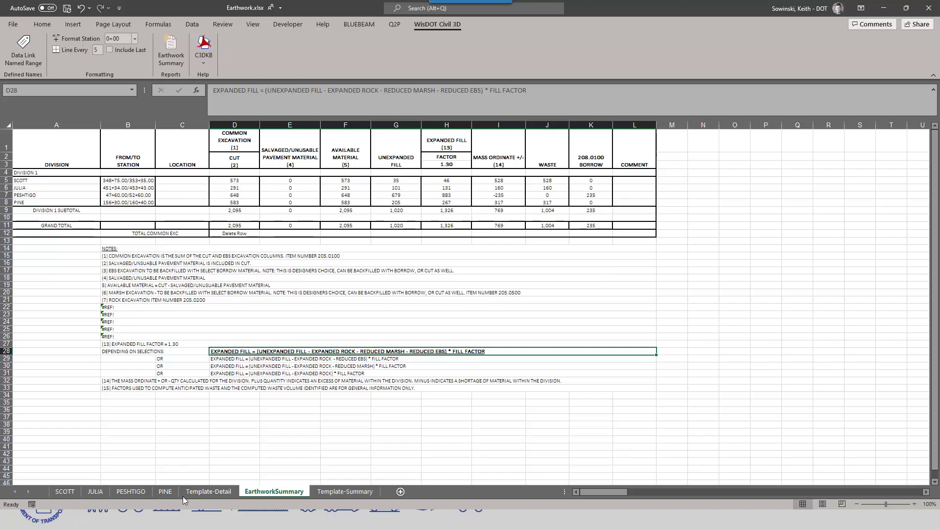
pyautogui.click(400, 491)
pyautogui.click(153, 179)
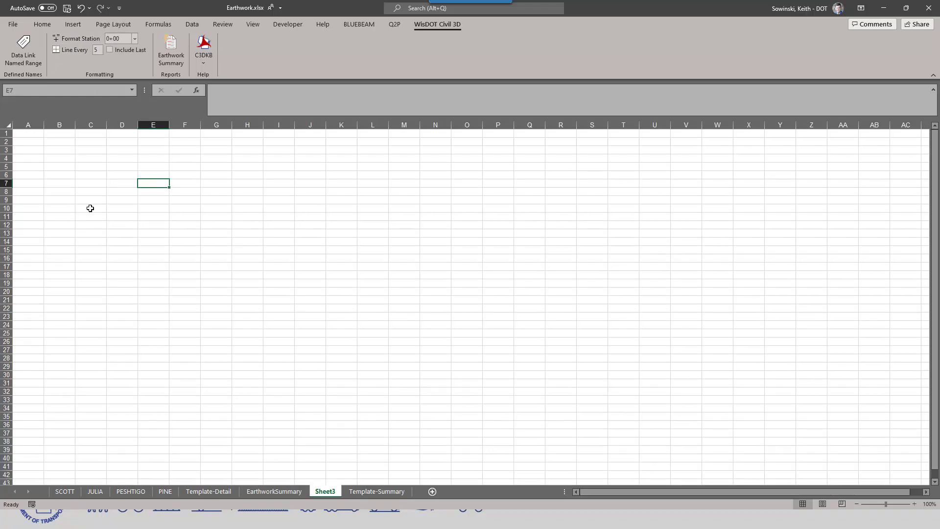
pyautogui.click(66, 149)
pyautogui.write('452452.2343')
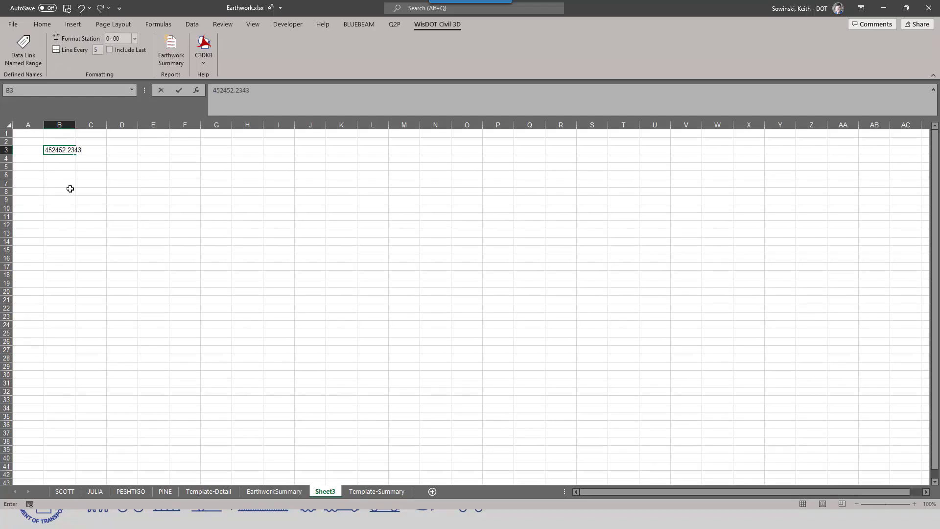
pyautogui.press('Return')
pyautogui.click(68, 200)
pyautogui.write('54522.25')
pyautogui.press('Return')
pyautogui.click(121, 225)
# Step: Format the numbers in B3 and B9 as stations with the 0+00.00 precision
pyautogui.click(63, 150)
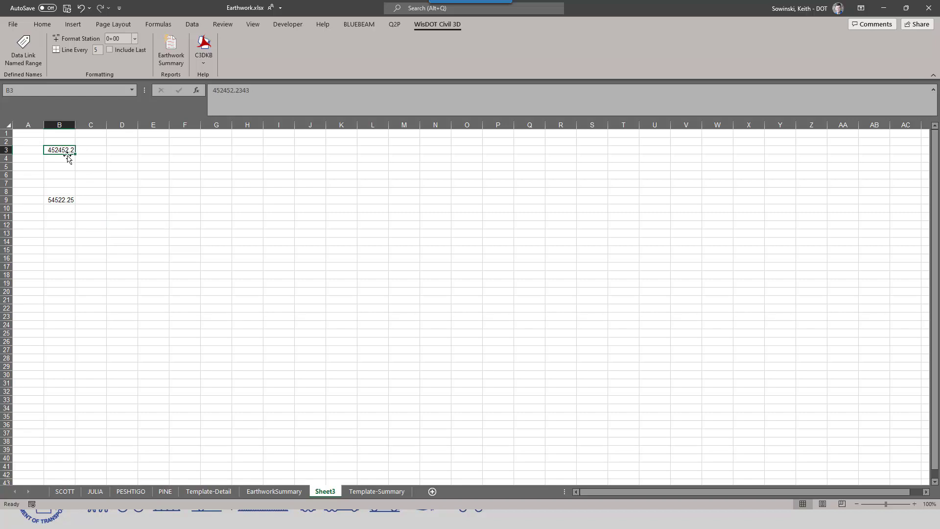
pyautogui.keyDown('ctrl'); pyautogui.click(65, 201); pyautogui.keyUp('ctrl')
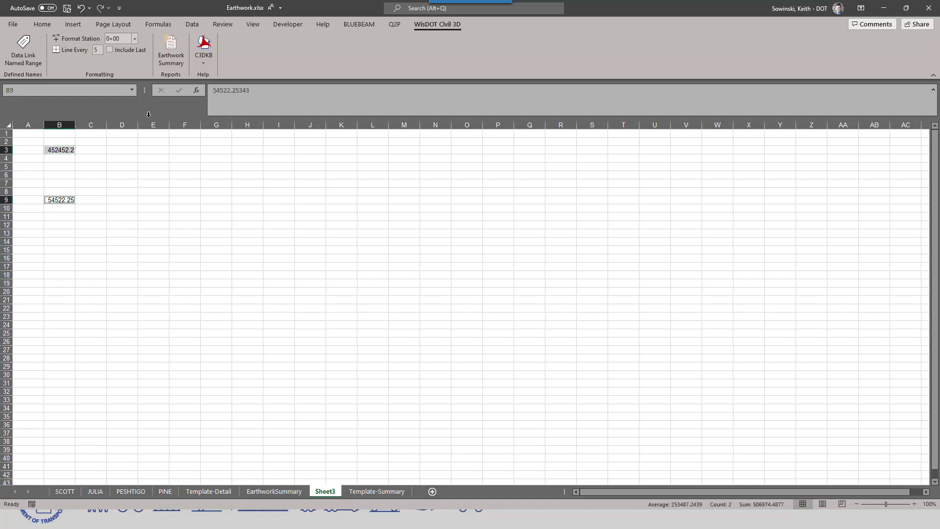
pyautogui.click(136, 39)
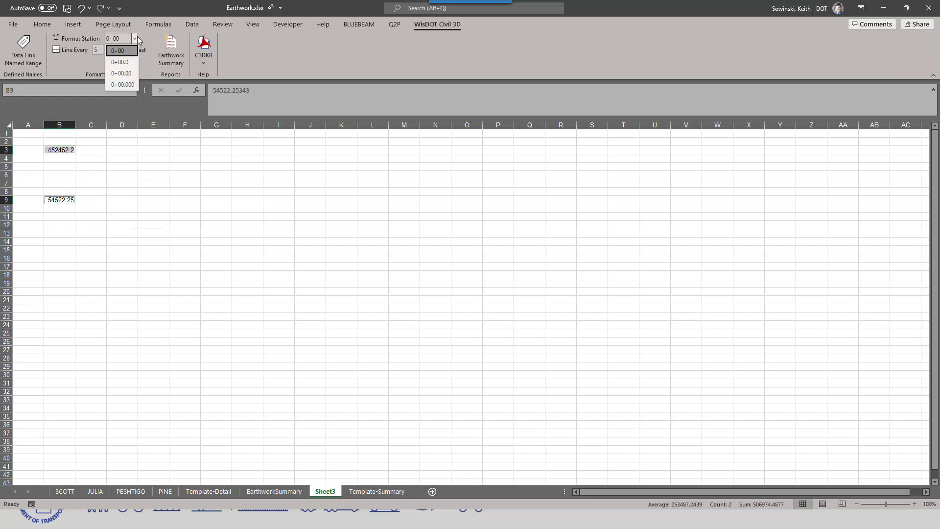
pyautogui.click(126, 73)
pyautogui.click(77, 38)
pyautogui.click(141, 229)
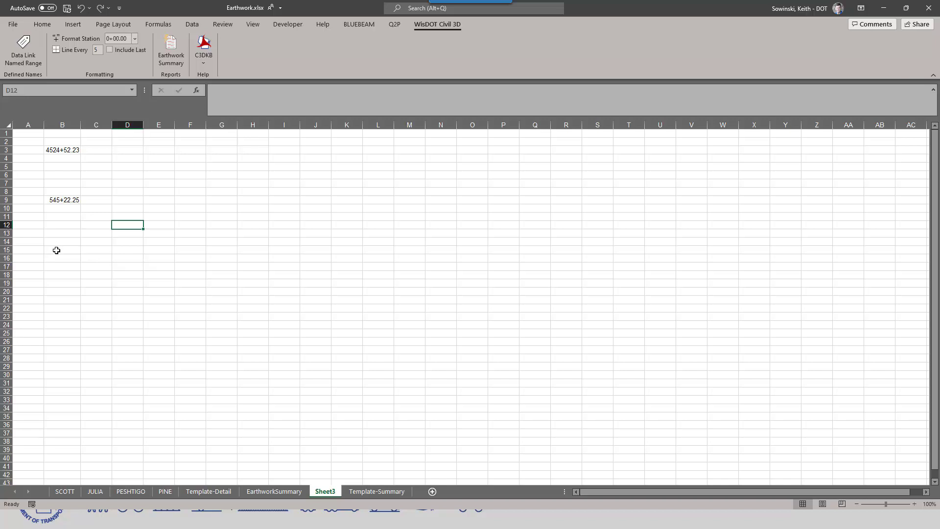
pyautogui.click(149, 275)
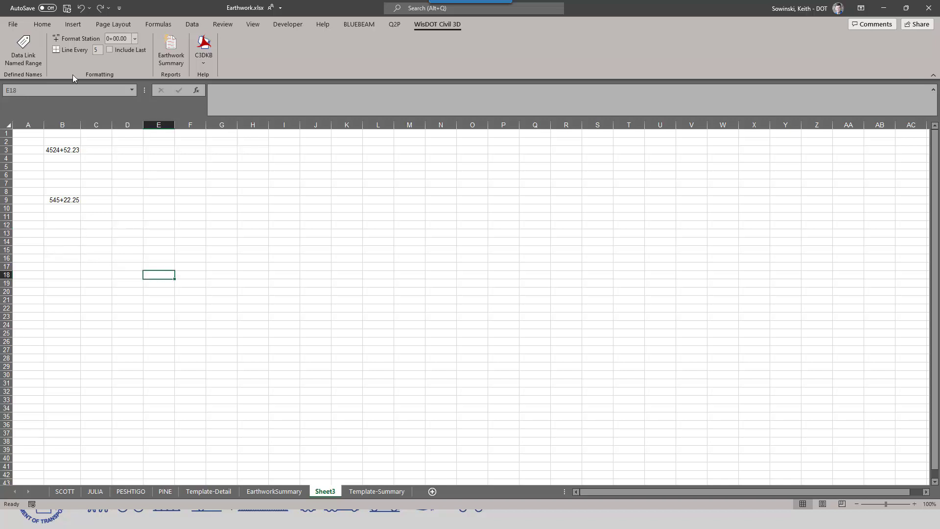
# Step: Add a line every 5 rows across the range E4:M34, with a line under the last row included
pyautogui.moveTo(149, 158); pyautogui.dragTo(394, 409)
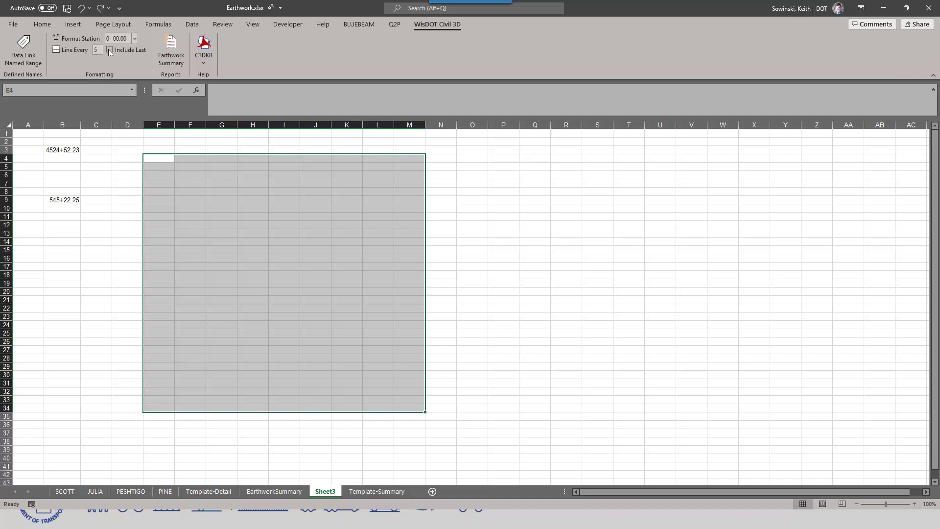
pyautogui.click(71, 50)
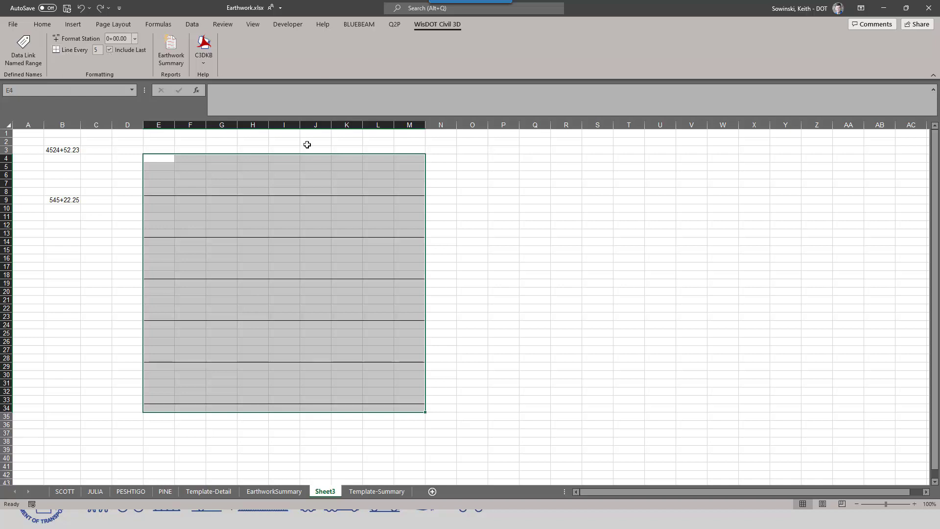
pyautogui.click(498, 351)
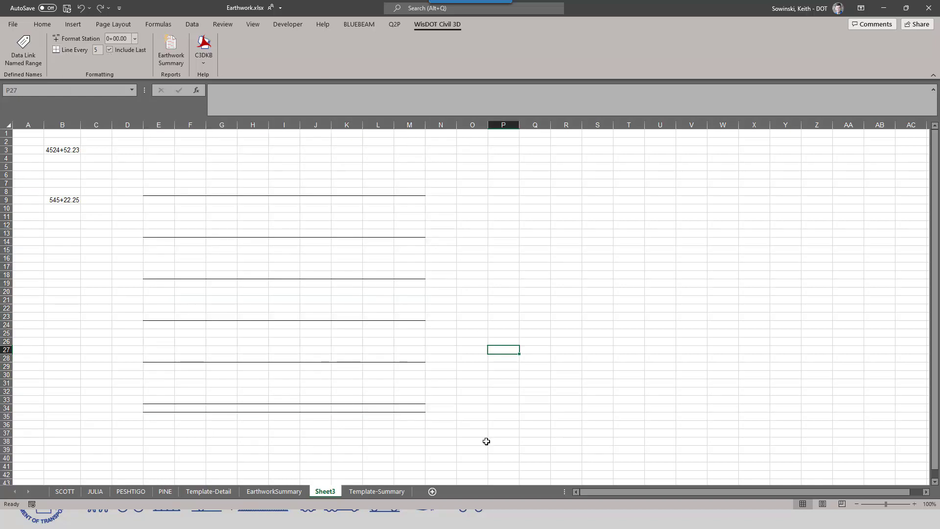
# Step: Reapply the line every 5 rows to the larger range E1:M34, including the last row
pyautogui.moveTo(152, 133); pyautogui.dragTo(424, 410)
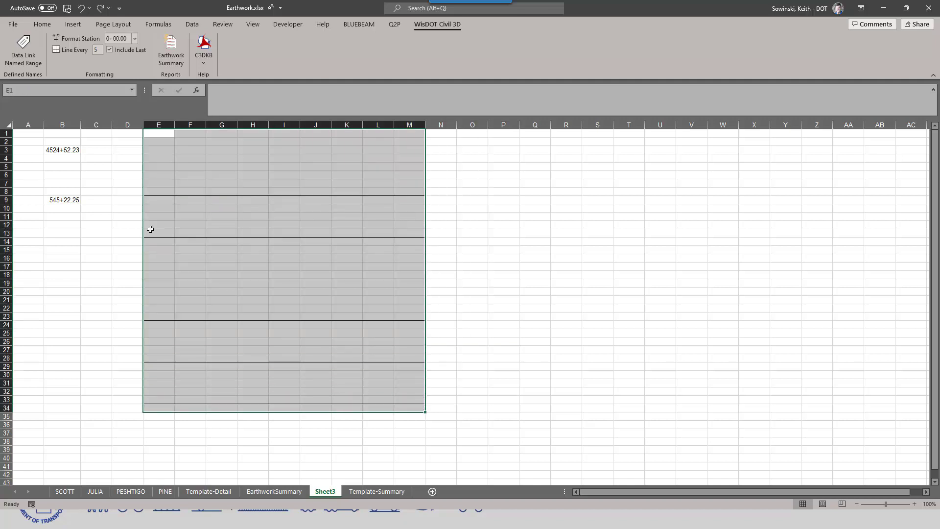
pyautogui.click(71, 49)
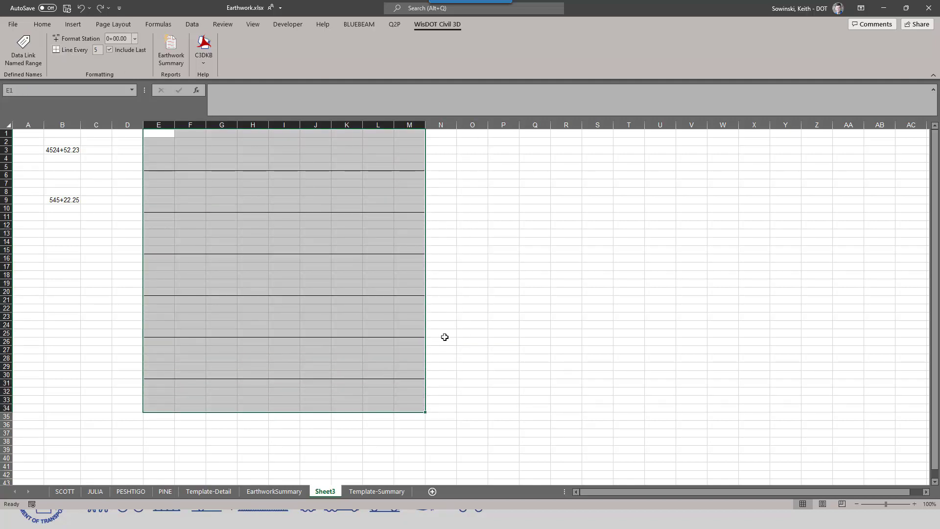
pyautogui.click(448, 319)
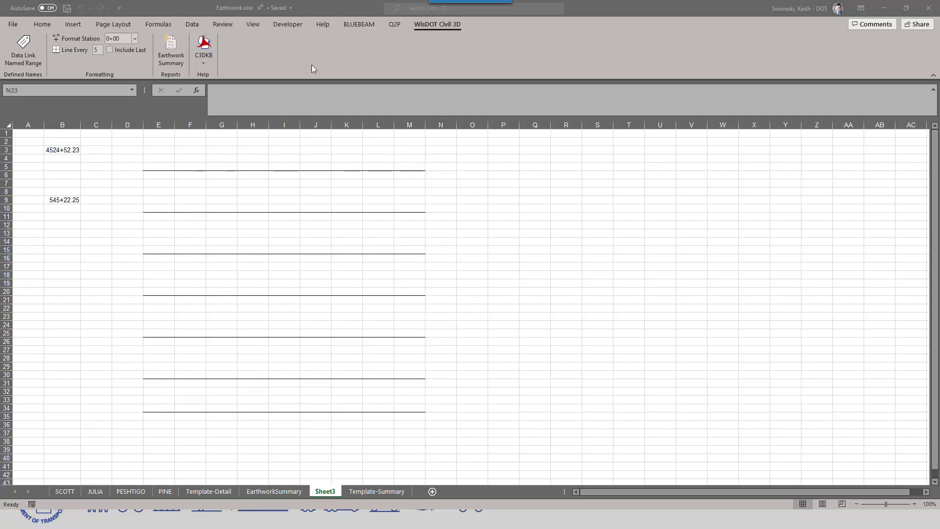
pyautogui.click(311, 65)
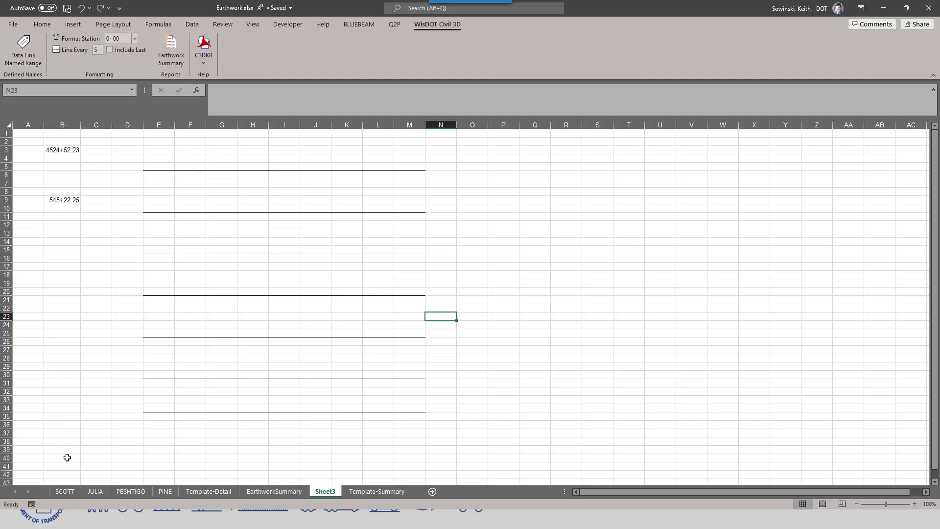
# Step: Create a data link named range from the earthwork table A1:W48 on the PINE worksheet
pyautogui.click(165, 492)
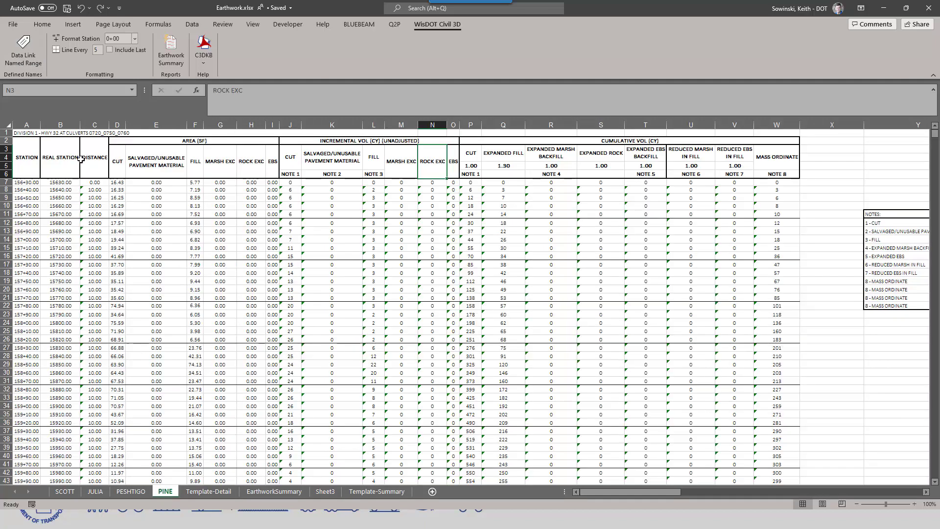
pyautogui.moveTo(23, 132); pyautogui.dragTo(736, 472)
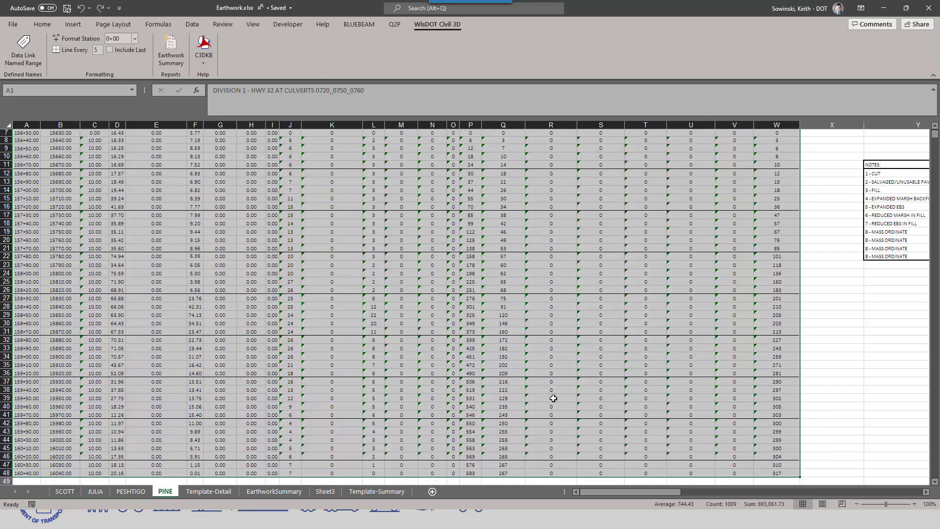
pyautogui.click(25, 50)
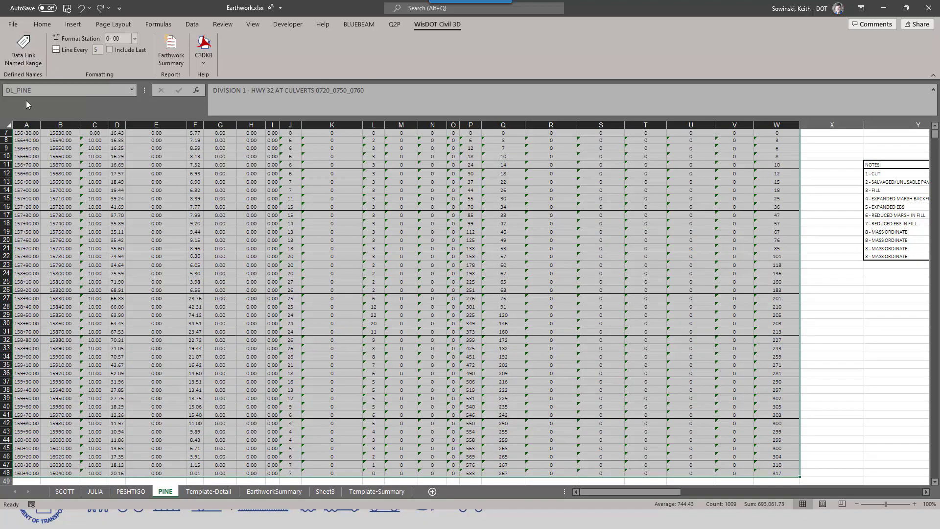
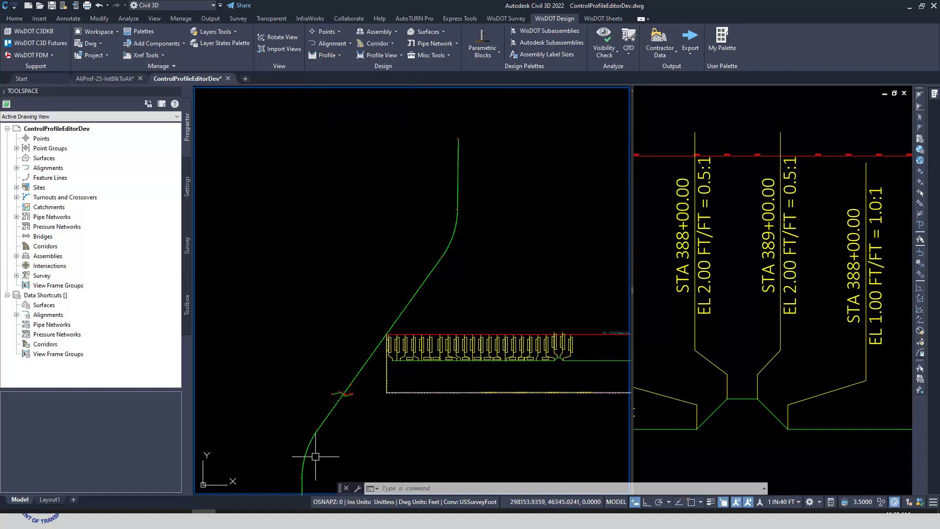
pyautogui.scroll(8, 313, 453)
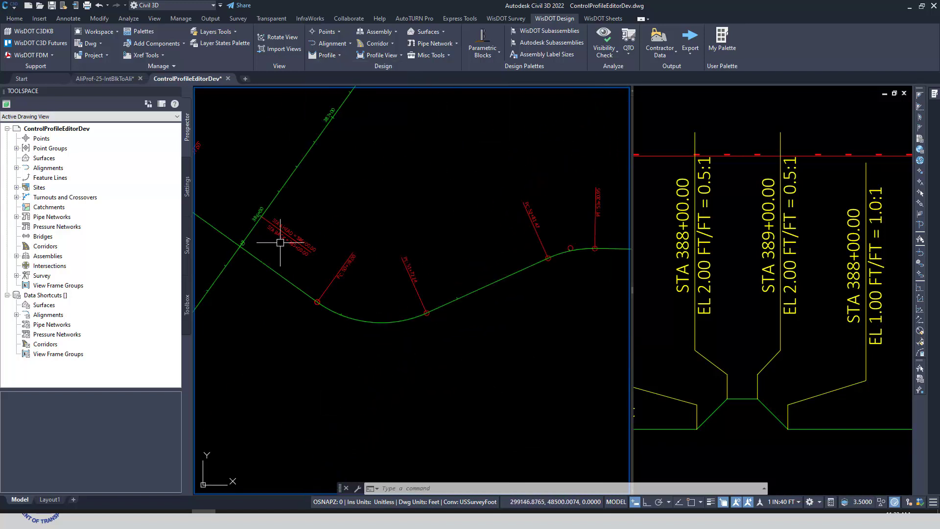
pyautogui.click(267, 263)
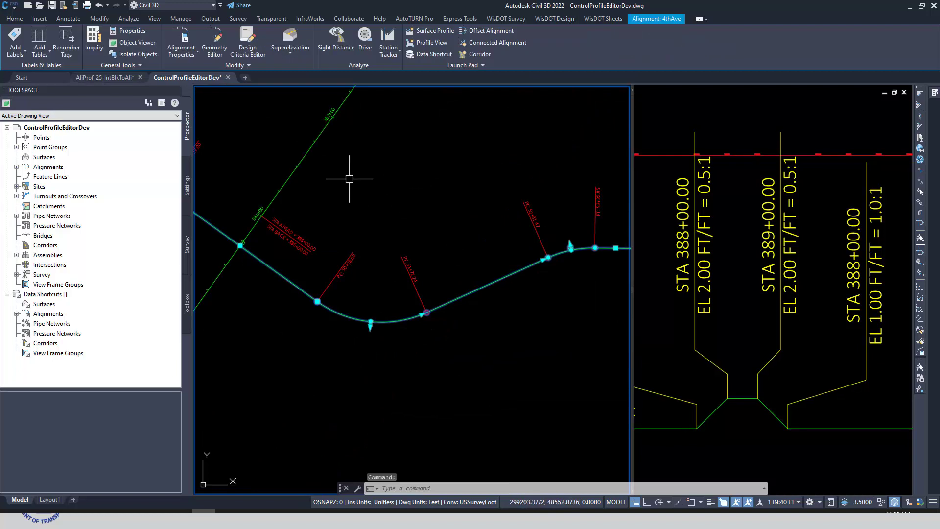
pyautogui.rightClick(349, 179)
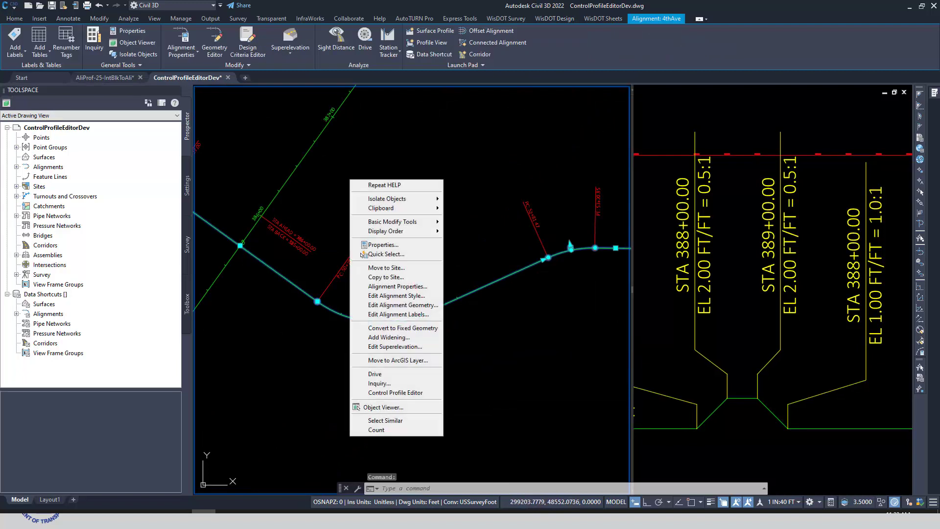
pyautogui.click(402, 394)
pyautogui.moveTo(455, 119); pyautogui.dragTo(550, 161)
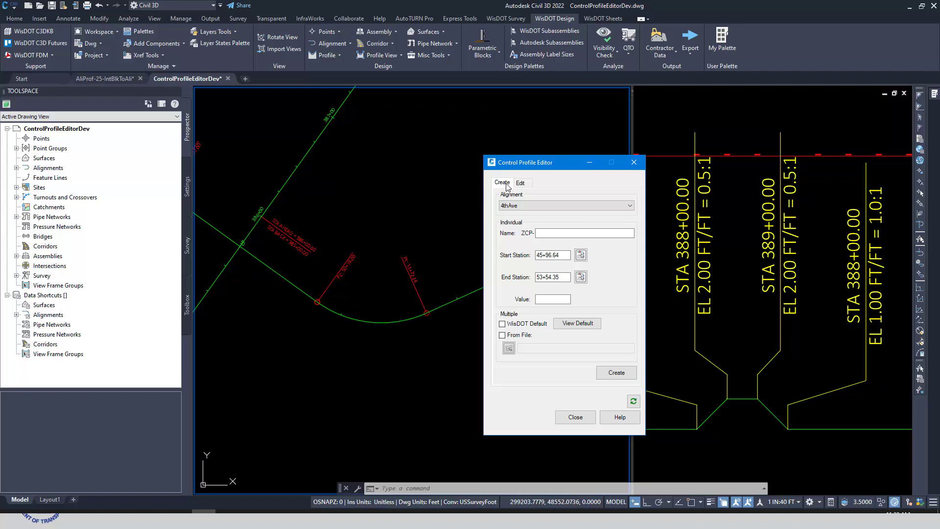
pyautogui.click(575, 417)
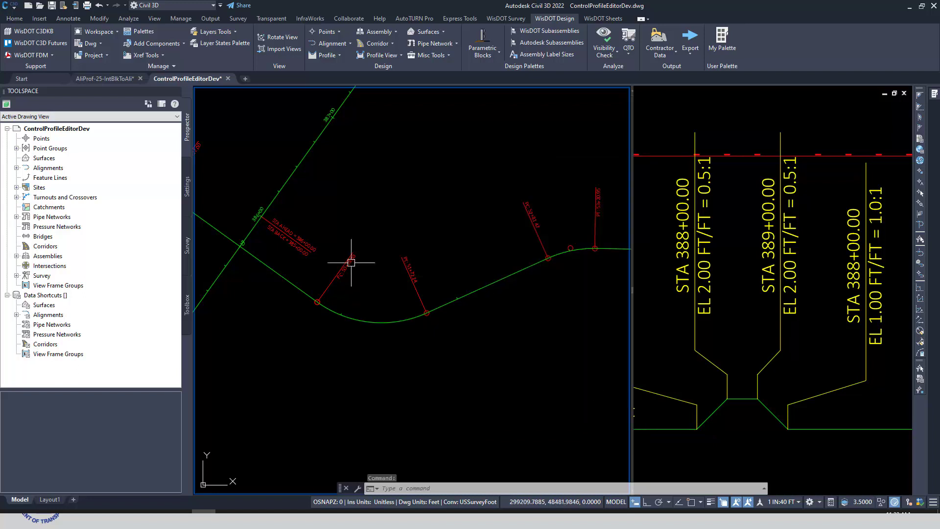
# Step: Open the Control Profile Editor for the STH25BestFit alignment and look over its edit and create settings
pyautogui.click(305, 153)
pyautogui.rightClick(354, 153)
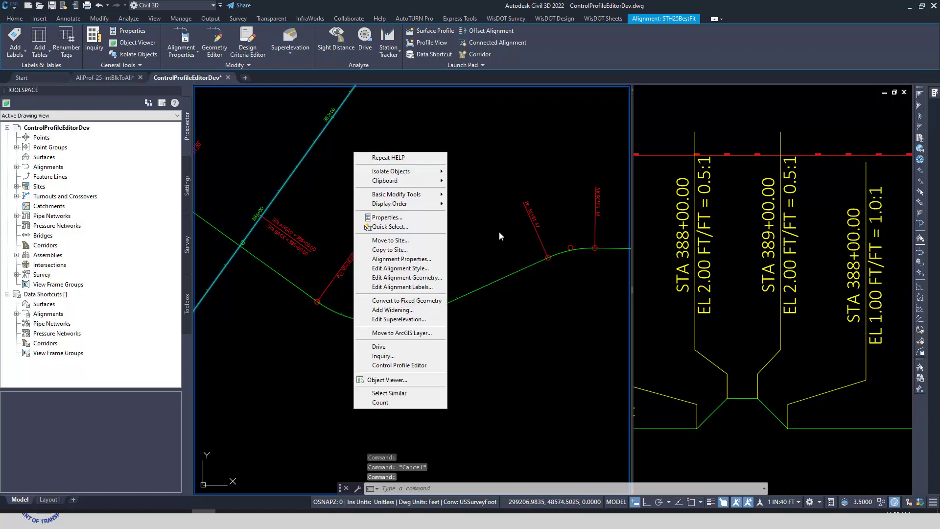
pyautogui.click(416, 367)
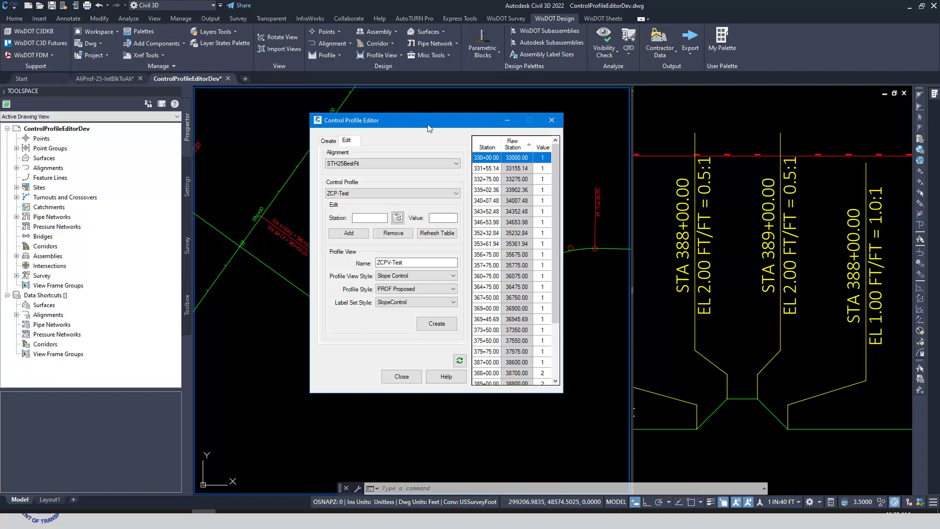
pyautogui.click(328, 142)
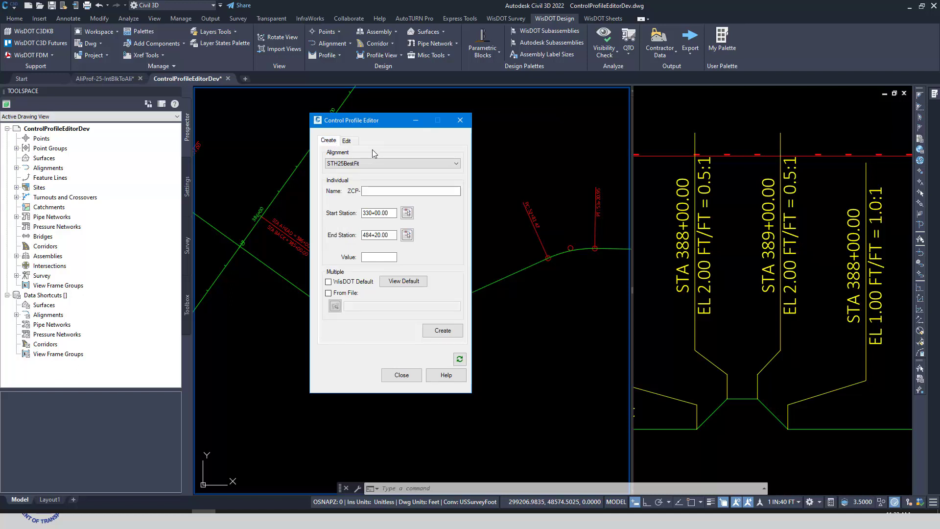
pyautogui.moveTo(376, 124); pyautogui.dragTo(419, 138)
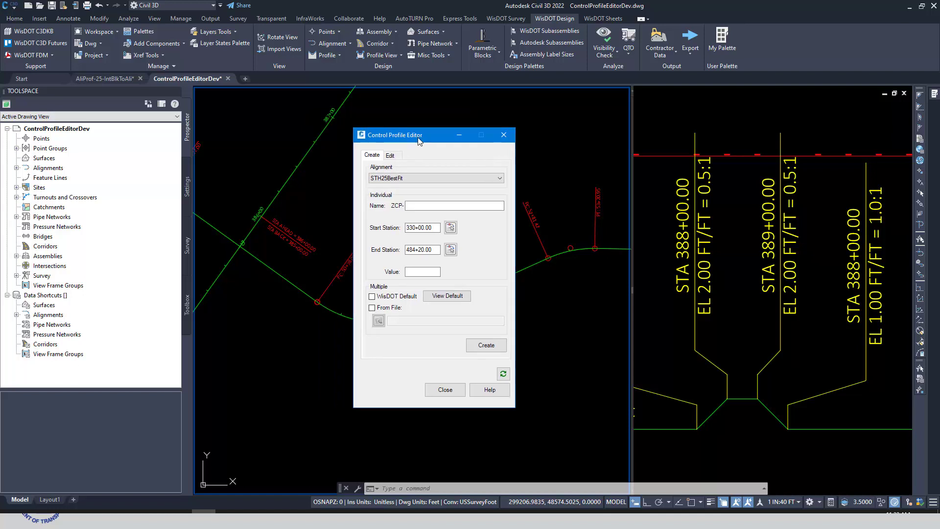
pyautogui.click(392, 155)
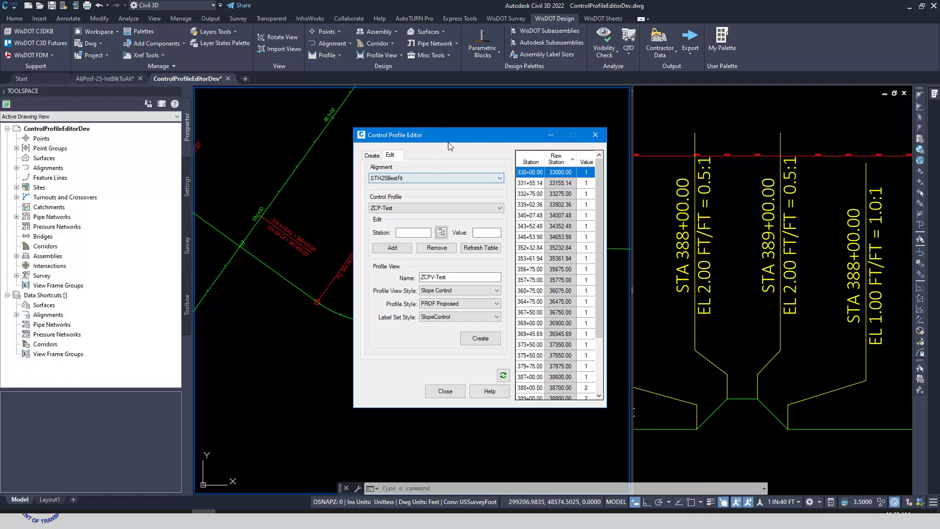
pyautogui.click(371, 155)
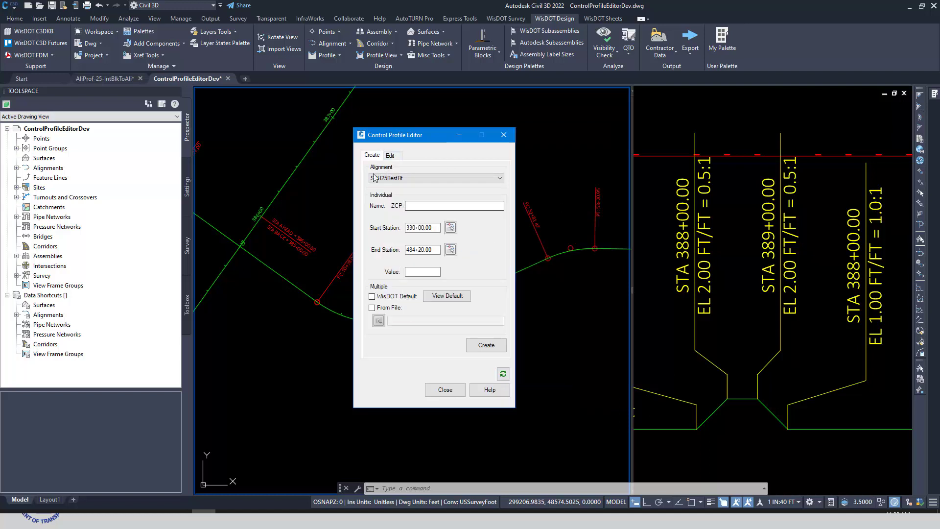
# Step: Choose the 4thAve alignment for creating control profiles and set the individual profile value to 3.5:1 (0.2857)
pyautogui.click(418, 180)
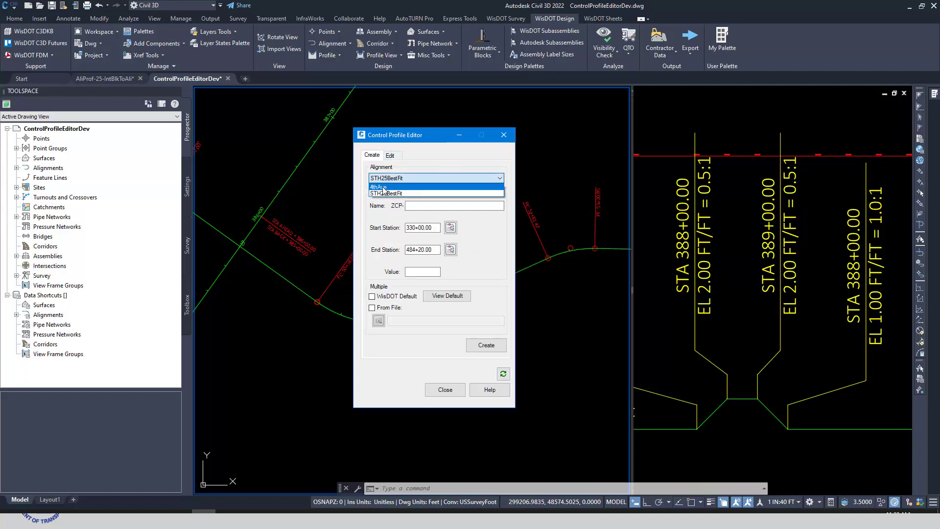
pyautogui.click(386, 187)
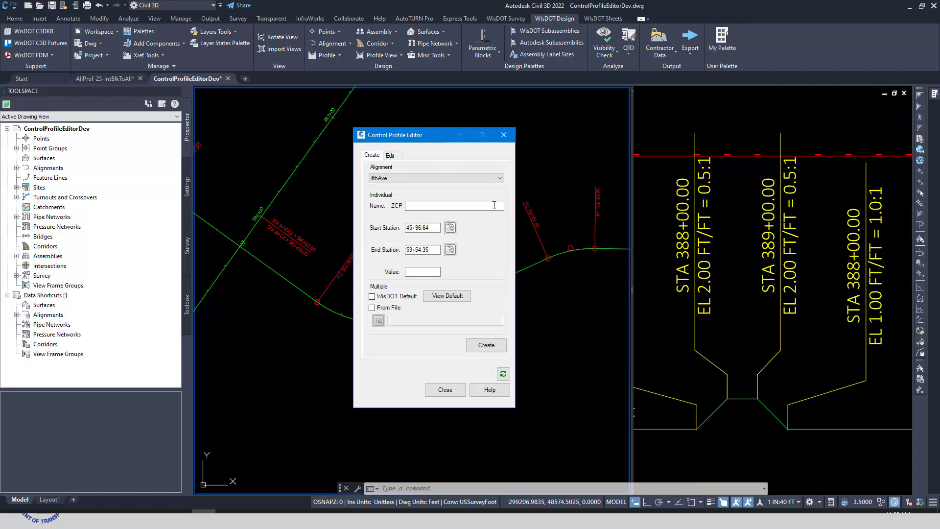
pyautogui.click(416, 205)
pyautogui.click(428, 271)
pyautogui.write('3.5:')
# Step: Choose the WisDOT Default set for creating multiple control profiles and view its default profile file in Excel
pyautogui.click(372, 307)
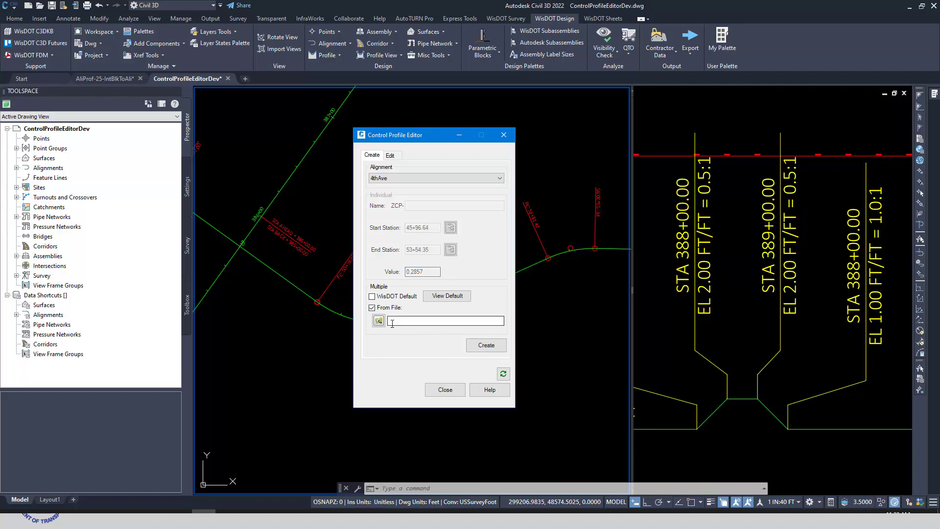
pyautogui.click(372, 296)
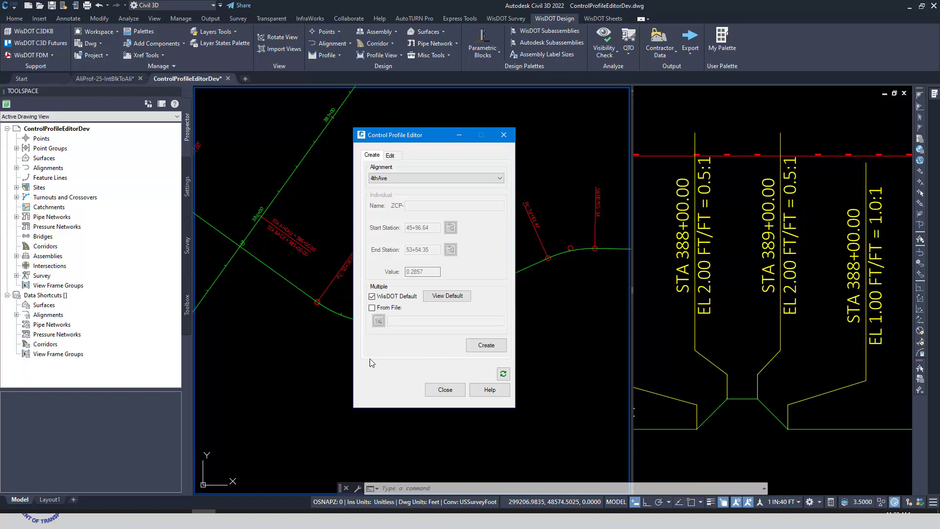
pyautogui.click(448, 297)
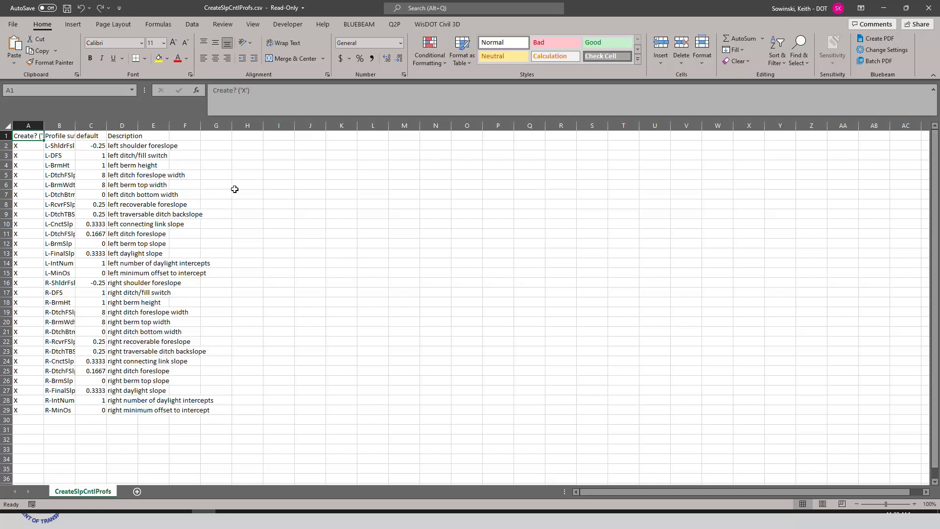
pyautogui.click(927, 14)
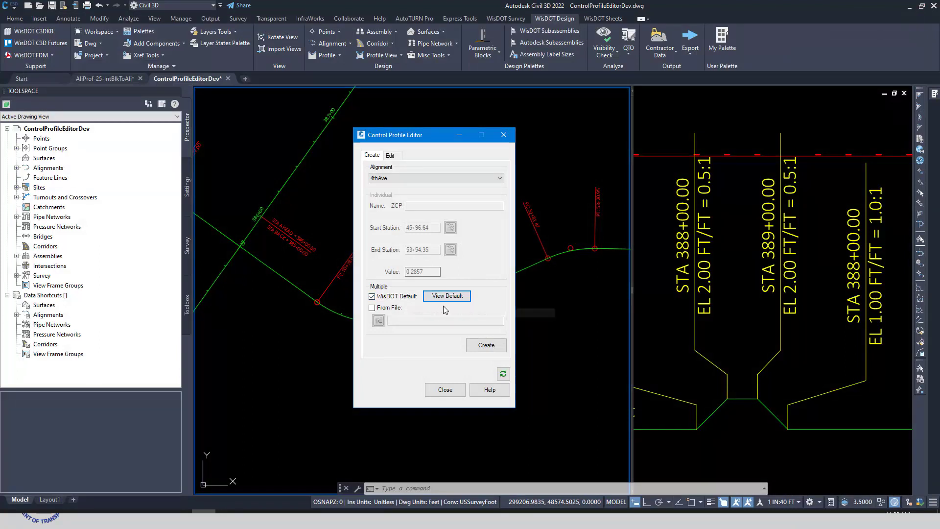
# Step: Start creating the WisDOT default control profiles for the 4thAve alignment
pyautogui.click(486, 346)
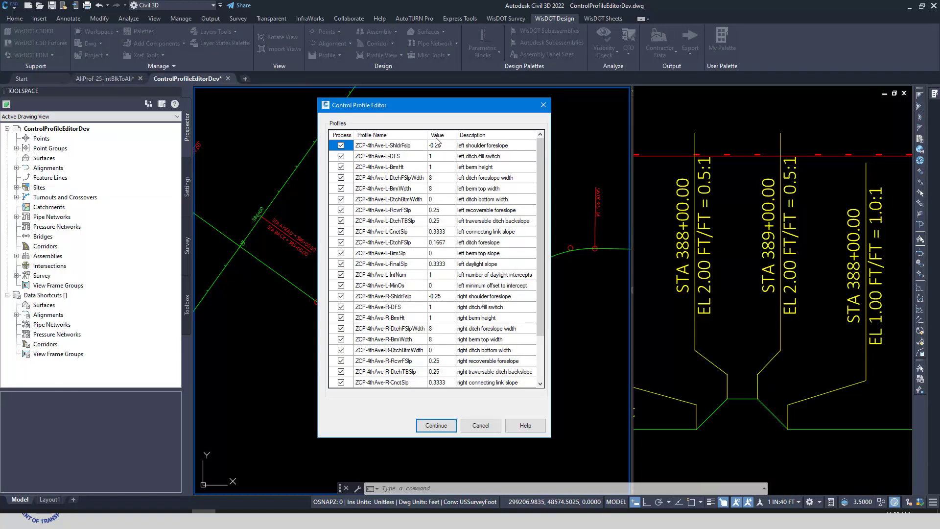
pyautogui.moveTo(433, 114); pyautogui.dragTo(454, 108)
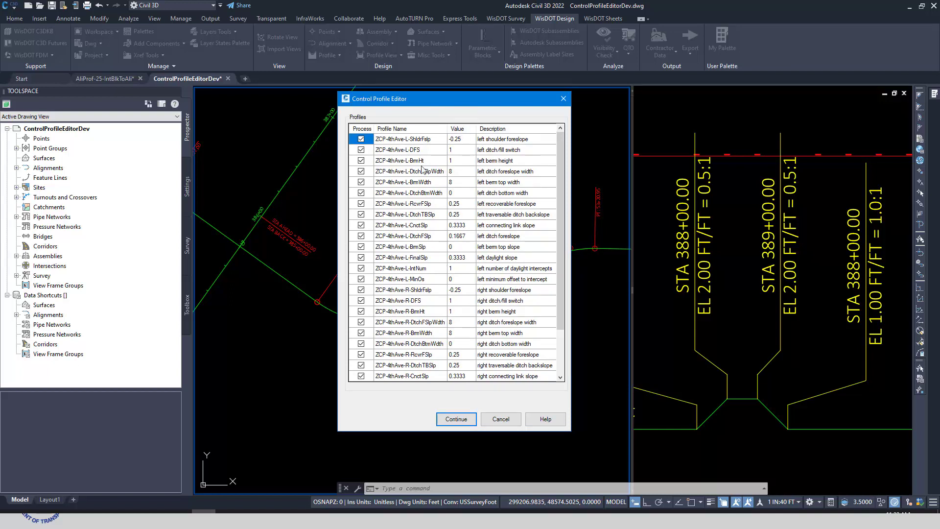
# Step: Try excluding the left ditch/fill switch, berm height, ditch foreslope width and berm top width profiles from processing, and include them again
pyautogui.click(361, 150)
pyautogui.click(361, 161)
pyautogui.click(361, 171)
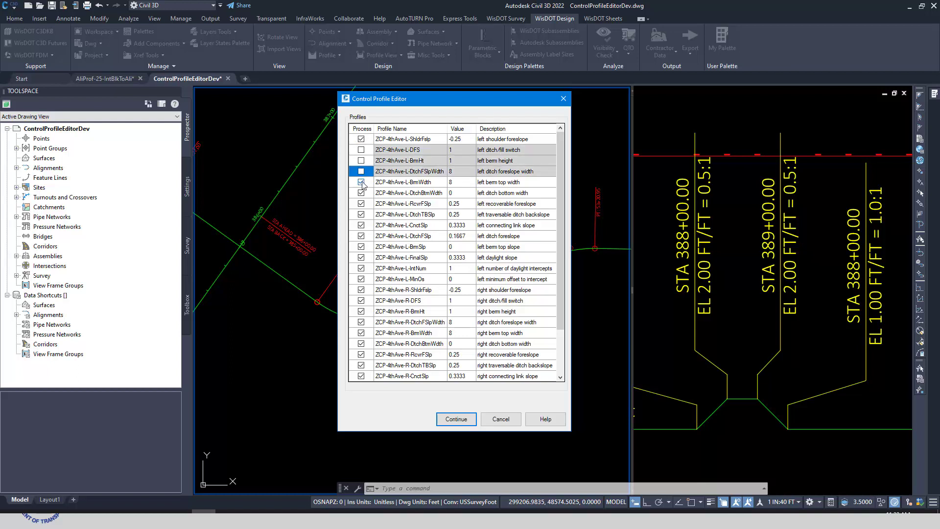
pyautogui.click(361, 182)
pyautogui.click(361, 182)
pyautogui.click(361, 171)
pyautogui.click(360, 151)
pyautogui.click(361, 150)
pyautogui.click(361, 161)
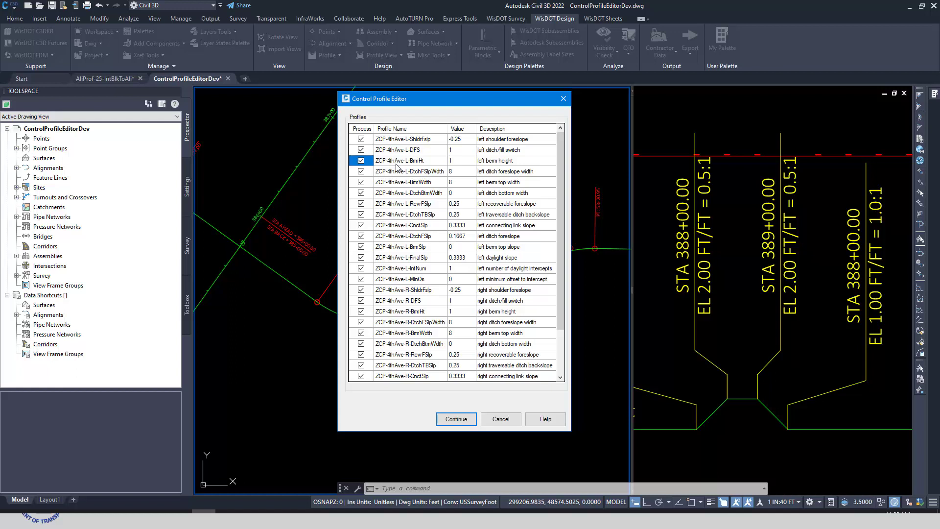
# Step: Try adding a 1 to the end of the left shoulder foreslope profile's name and restore the original name
pyautogui.click(408, 141)
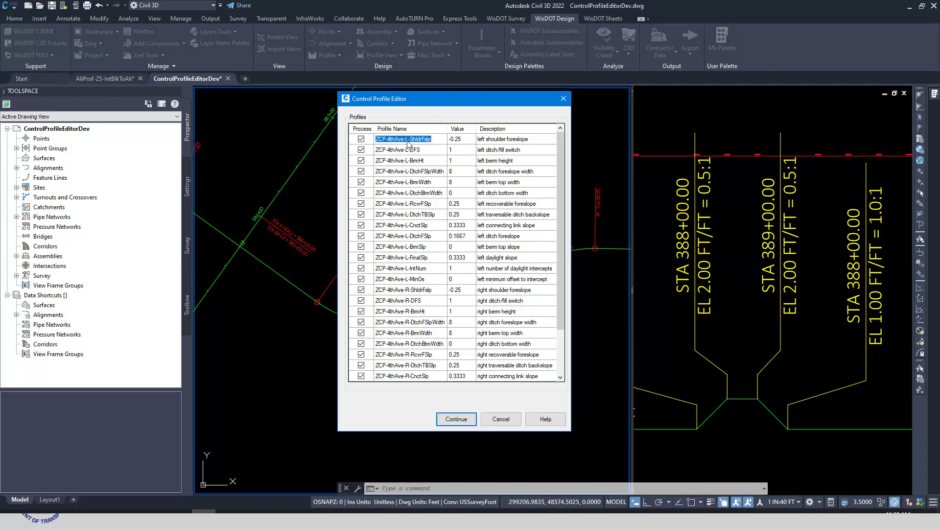
pyautogui.click(432, 140)
pyautogui.write('1')
pyautogui.click(430, 150)
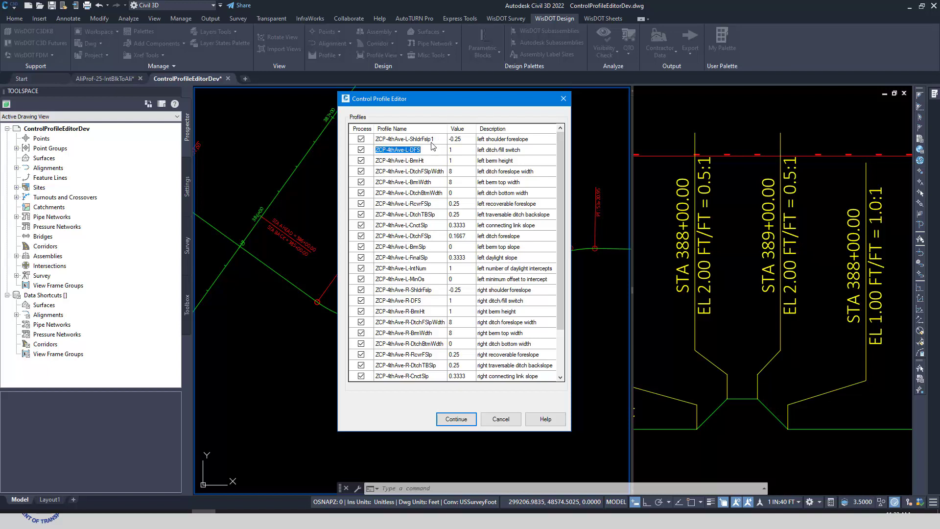
pyautogui.click(434, 141)
pyautogui.click(436, 140)
pyautogui.click(428, 152)
# Step: Set the left shoulder foreslope profile's value to 0.2857 and create all listed 4thAve control profiles
pyautogui.click(458, 139)
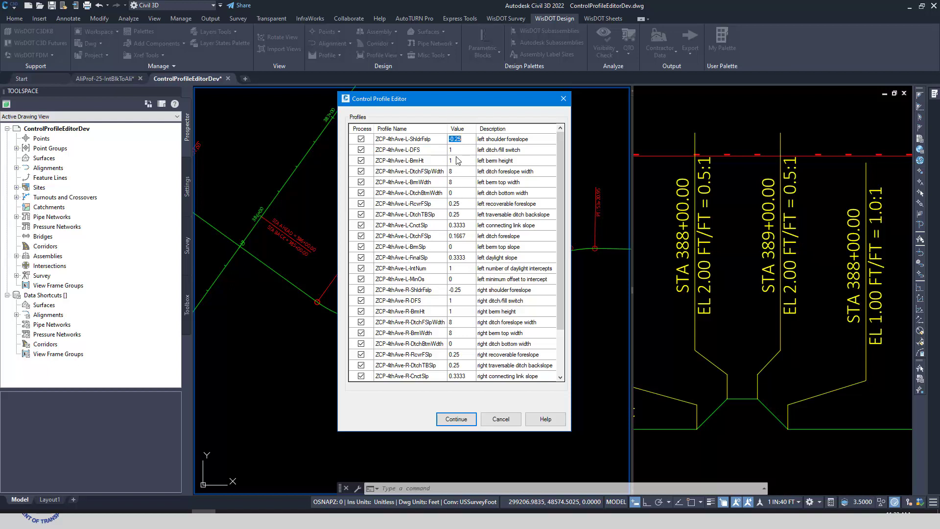
pyautogui.write('3.')
pyautogui.click(461, 154)
pyautogui.click(525, 139)
pyautogui.click(499, 149)
pyautogui.click(424, 172)
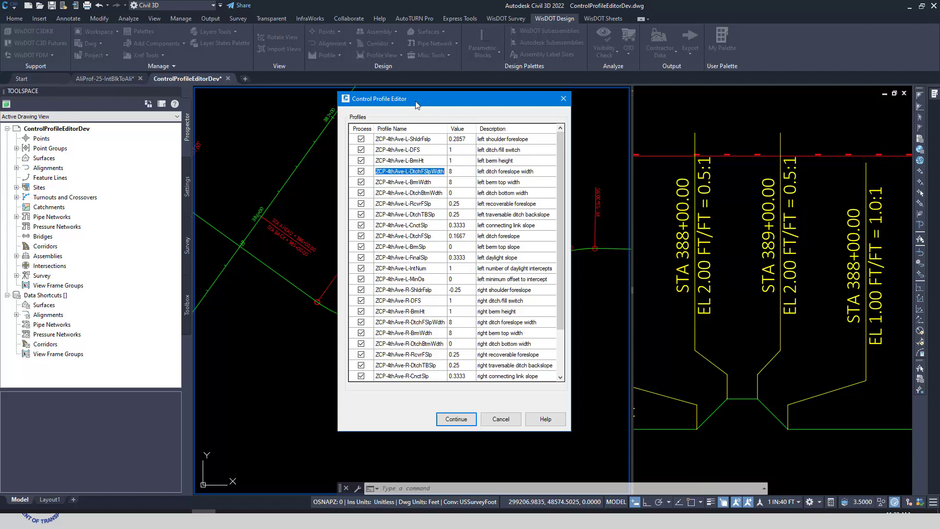
pyautogui.moveTo(416, 99); pyautogui.dragTo(428, 91)
pyautogui.click(471, 414)
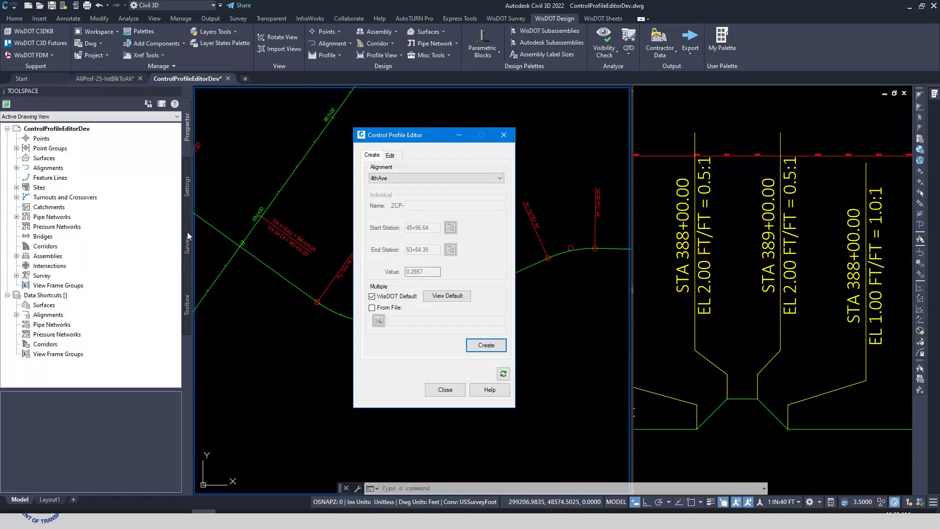
# Step: Examine the control profiles created under the 4thAve centerline alignment in the Prospector tree, and collapse the tree again
pyautogui.click(15, 169)
pyautogui.click(16, 168)
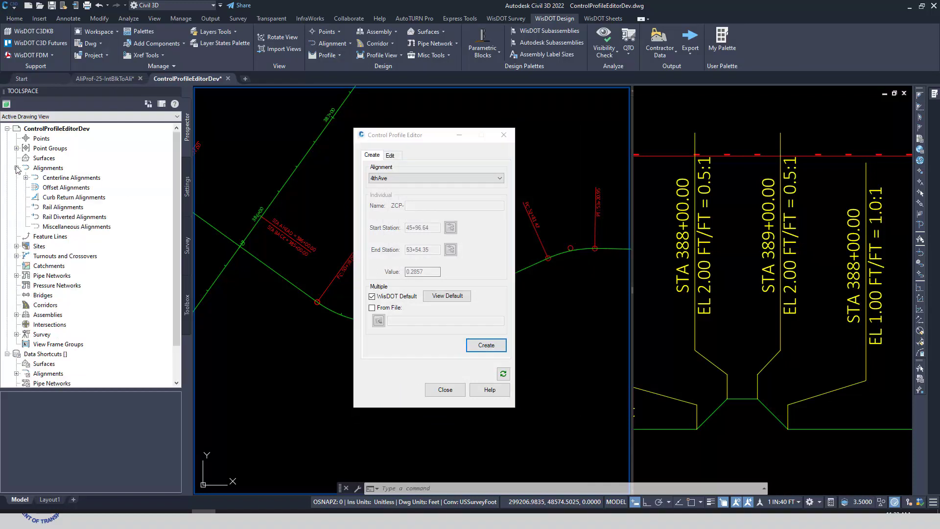
pyautogui.click(25, 177)
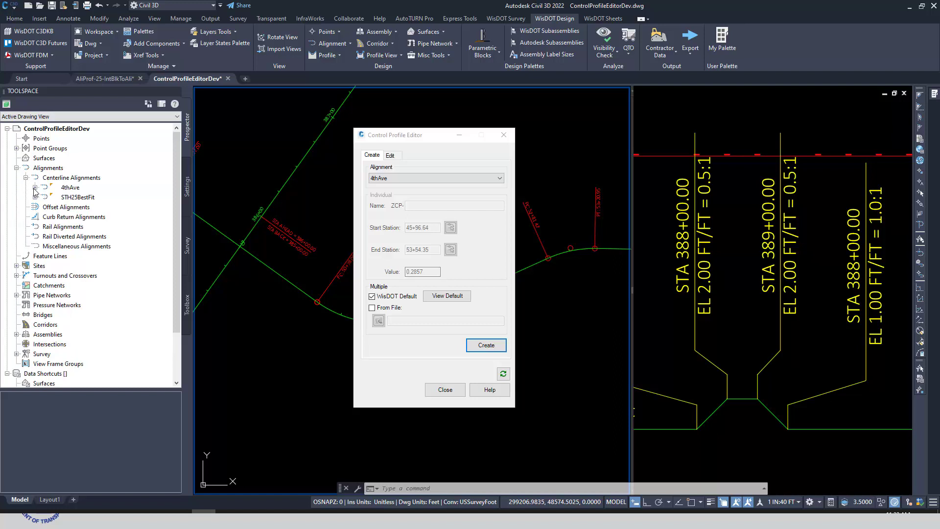
pyautogui.click(35, 188)
pyautogui.click(44, 206)
pyautogui.scroll(-3, 115, 338)
pyautogui.scroll(5, 115, 342)
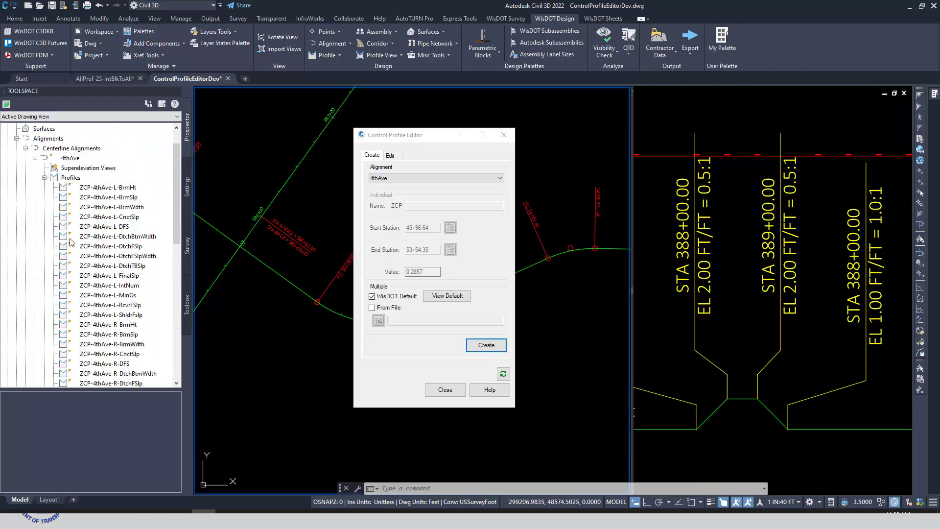
pyautogui.click(45, 177)
pyautogui.click(16, 138)
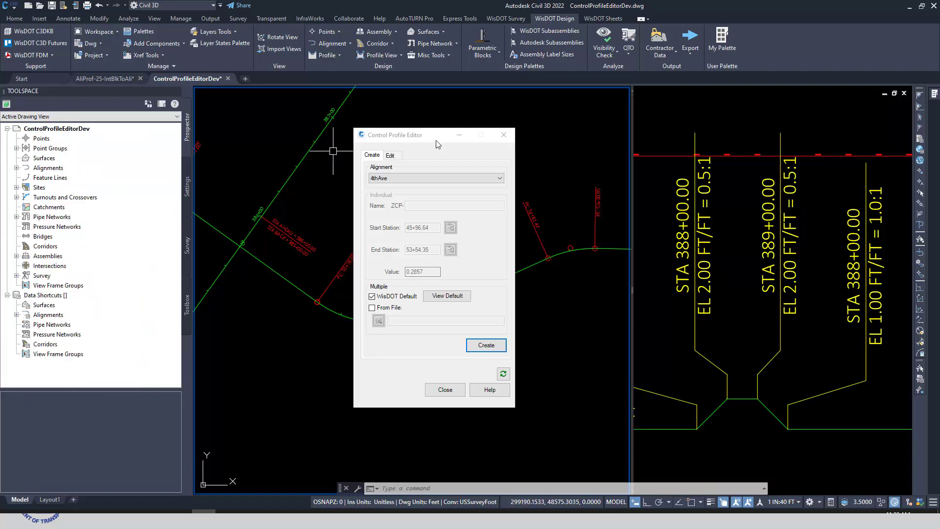
# Step: Switch the Control Profile Editor to editing existing control profiles and choose the STH25BestFit alignment
pyautogui.click(413, 137)
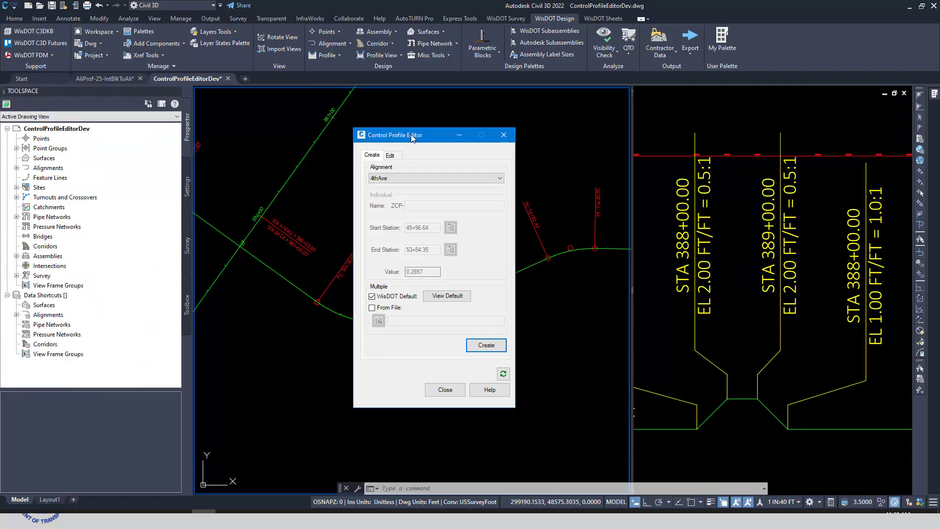
pyautogui.click(391, 155)
pyautogui.moveTo(442, 149); pyautogui.dragTo(389, 146)
pyautogui.click(406, 176)
pyautogui.click(343, 190)
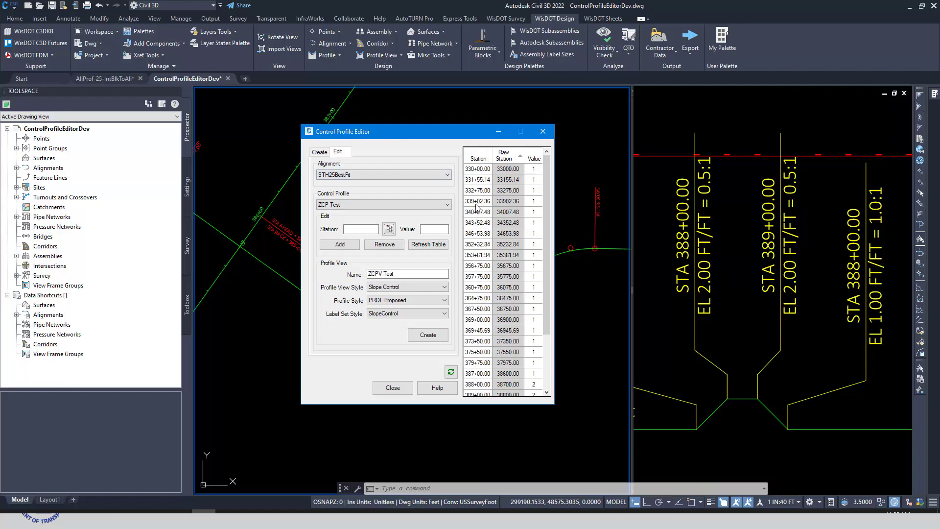
# Step: Examine the start of the ZCP-Test profile view in the drawing viewport
pyautogui.click(746, 328)
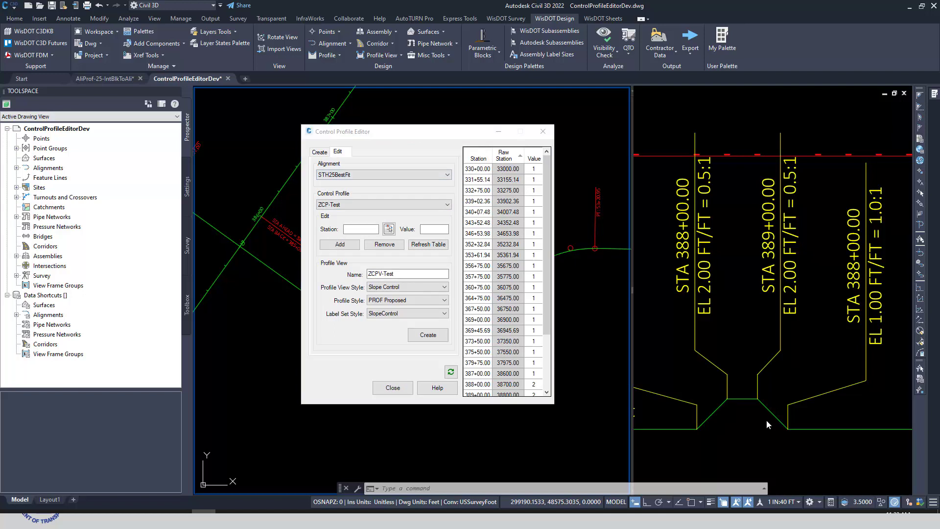
pyautogui.click(784, 388)
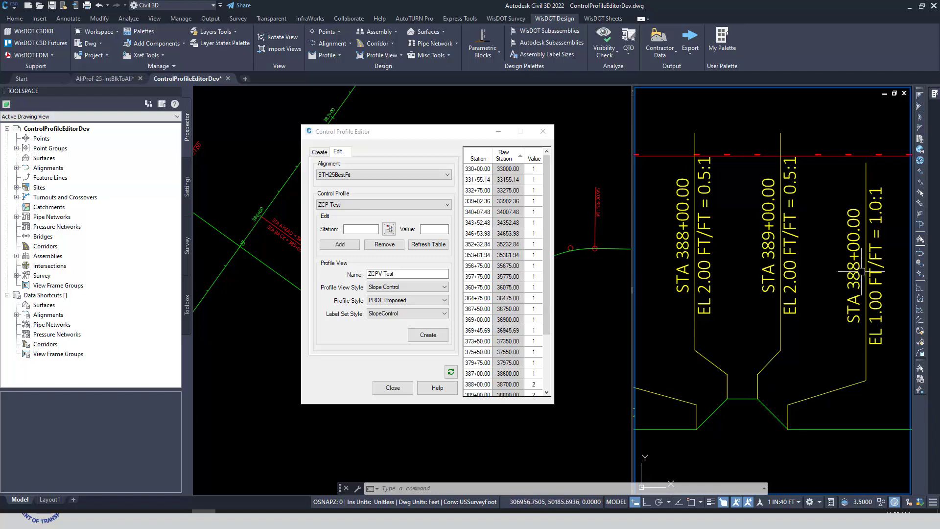
pyautogui.scroll(-6, 750, 392)
pyautogui.scroll(6, 751, 392)
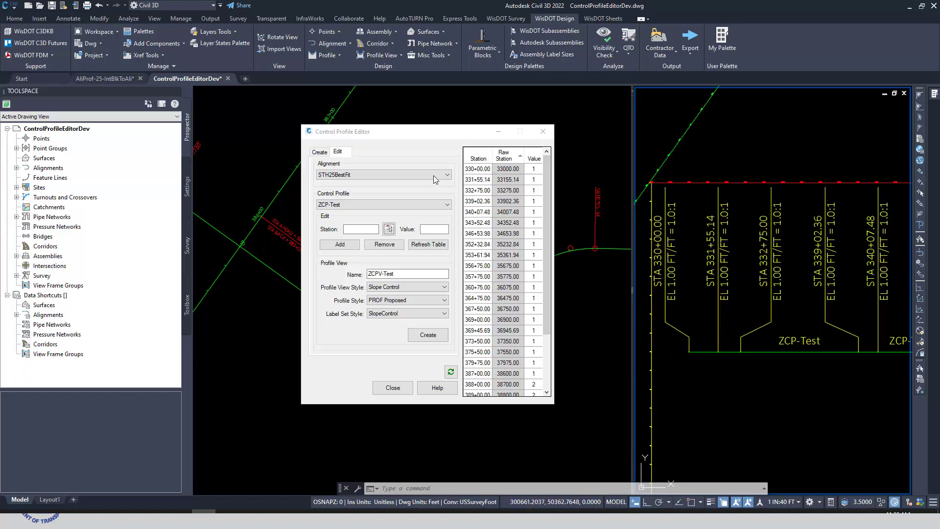
# Step: Change the ZCP-Test control profile's second station, 331+55.14, to 331+56 in the station table
pyautogui.click(483, 178)
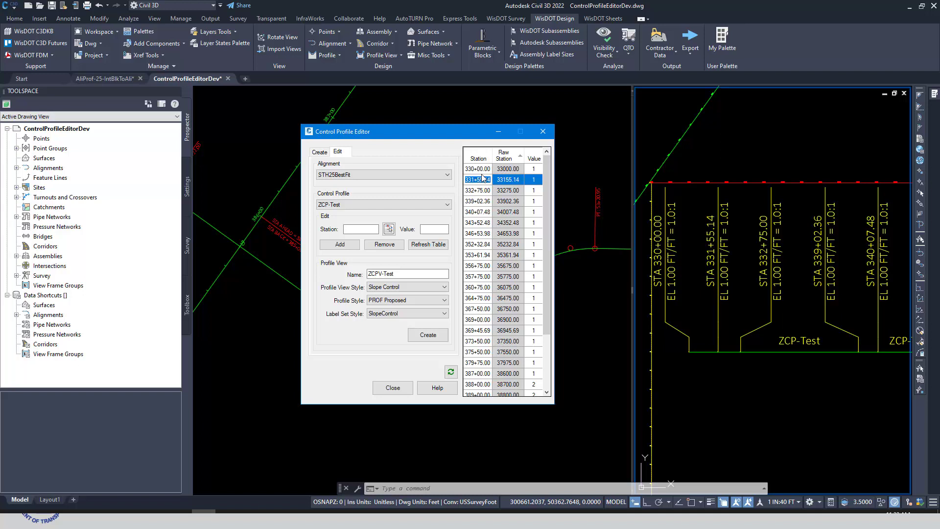
pyautogui.write('33156')
pyautogui.press('Return')
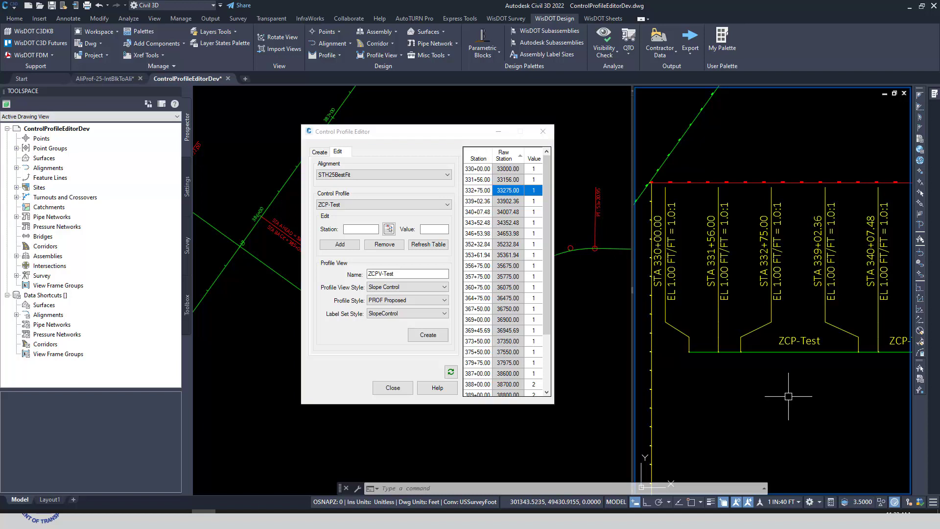
# Step: Examine the station equation label at station 388+00 along the alignment in the plan viewport
pyautogui.moveTo(392, 132)
pyautogui.mouseDown()
pyautogui.moveTo(716, 159)
pyautogui.moveTo(686, 154)
pyautogui.mouseUp()
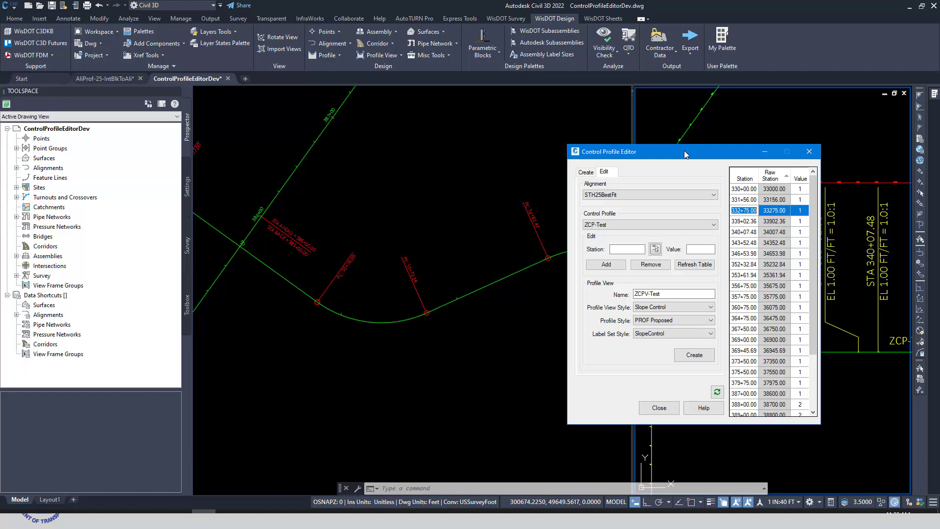
pyautogui.click(448, 216)
pyautogui.scroll(-2, 432, 229)
pyautogui.scroll(2, 441, 229)
pyautogui.click(470, 227)
pyautogui.scroll(-2, 436, 252)
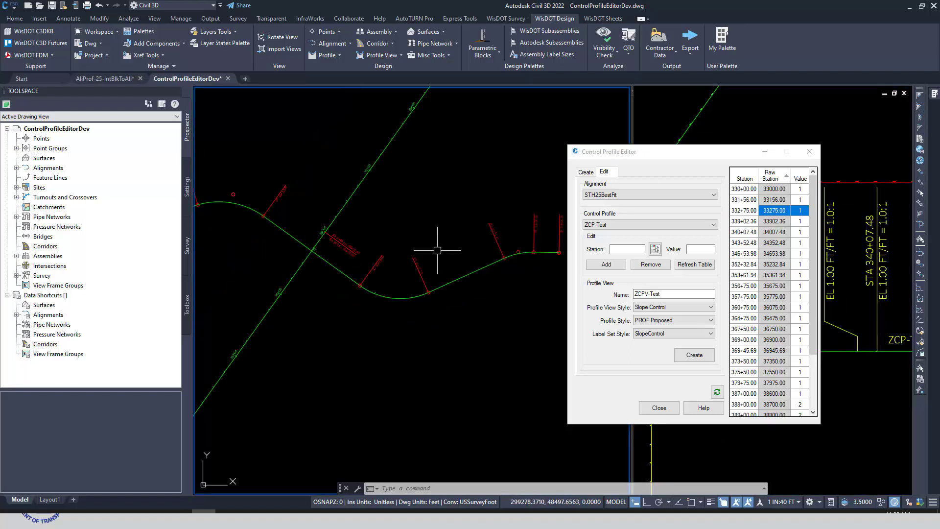
pyautogui.scroll(2, 325, 283)
pyautogui.scroll(-2, 327, 257)
pyautogui.moveTo(326, 258); pyautogui.dragTo(254, 275, button='middle')
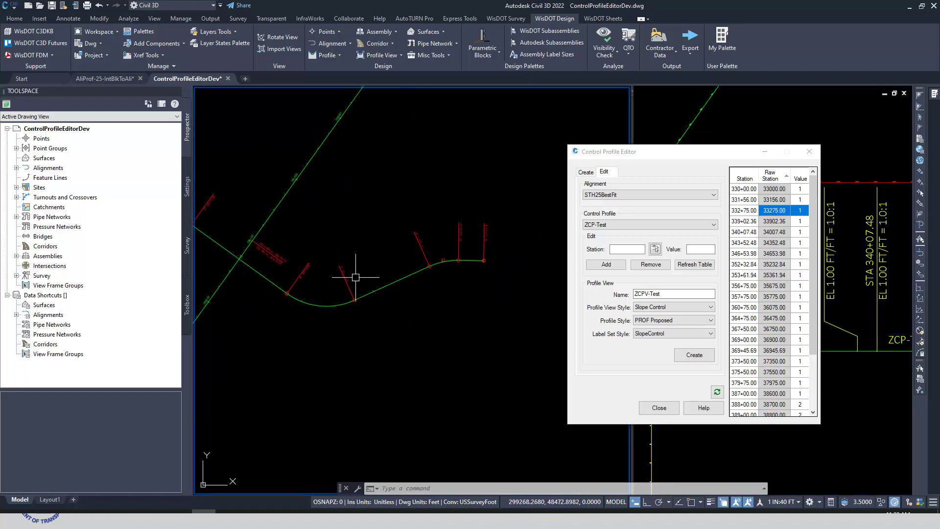
pyautogui.moveTo(401, 179); pyautogui.dragTo(340, 343, button='middle')
pyautogui.scroll(6, 368, 208)
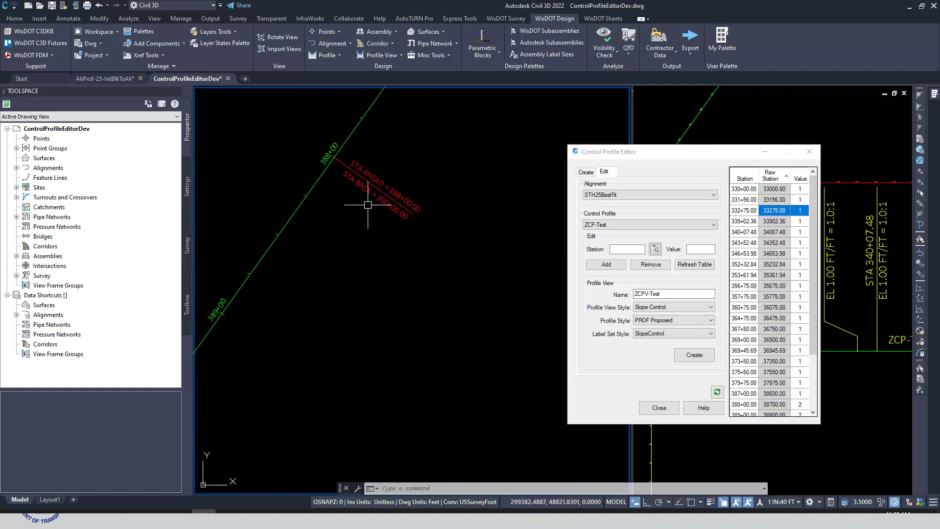
pyautogui.scroll(2, 379, 216)
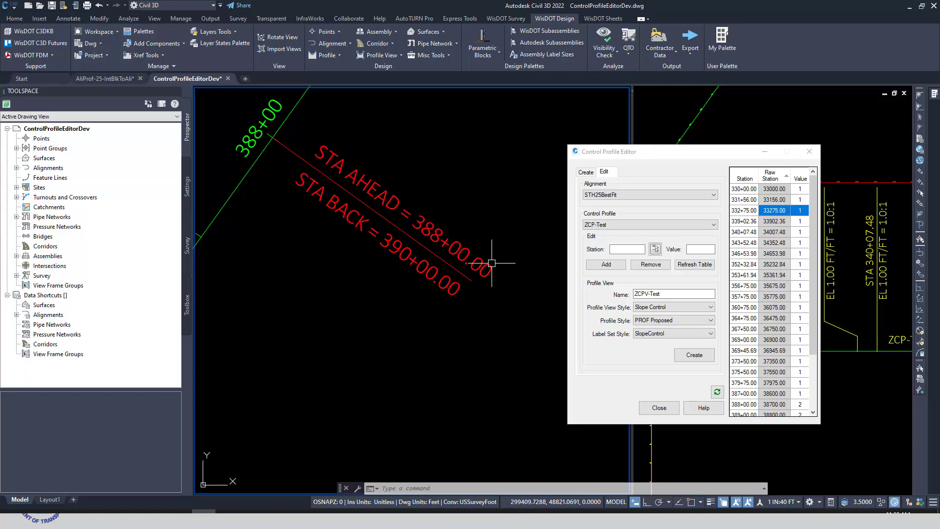
pyautogui.scroll(-1, 416, 296)
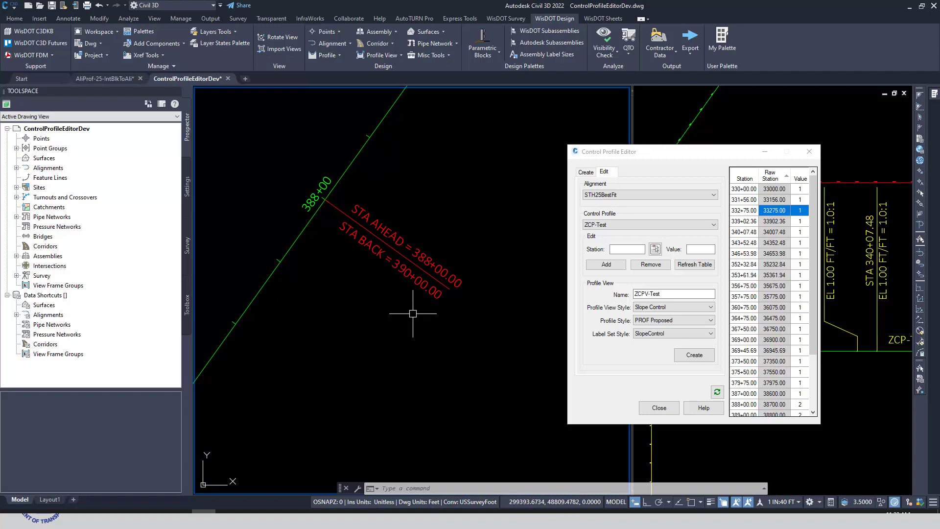
# Step: Examine the ZCP-Test profile view around stations 387+00 to 389+00, with the Control Profile Editor moved clear of it
pyautogui.moveTo(704, 153); pyautogui.dragTo(490, 145)
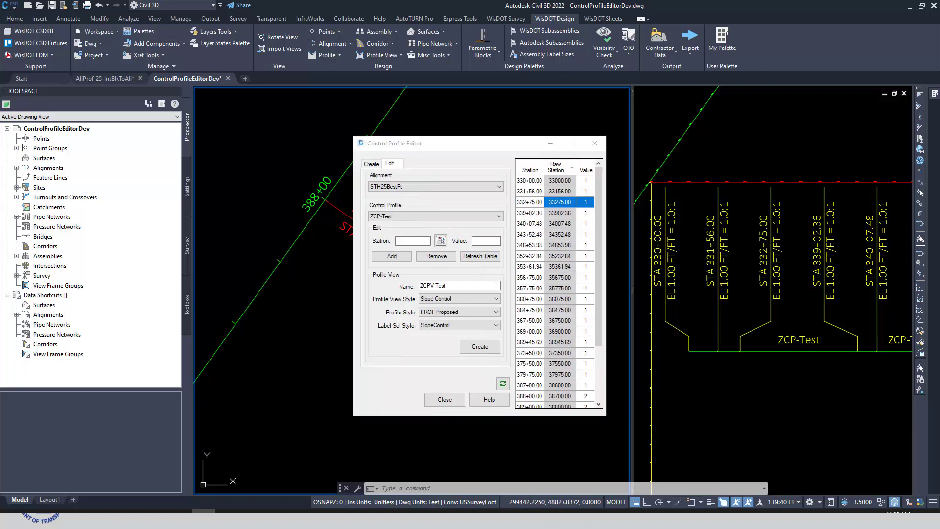
pyautogui.scroll(-4, 768, 348)
pyautogui.scroll(2, 773, 348)
pyautogui.click(800, 394)
pyautogui.scroll(-8, 797, 380)
pyautogui.scroll(5, 852, 355)
pyautogui.scroll(6, 852, 355)
pyautogui.moveTo(822, 329); pyautogui.dragTo(815, 362, button='middle')
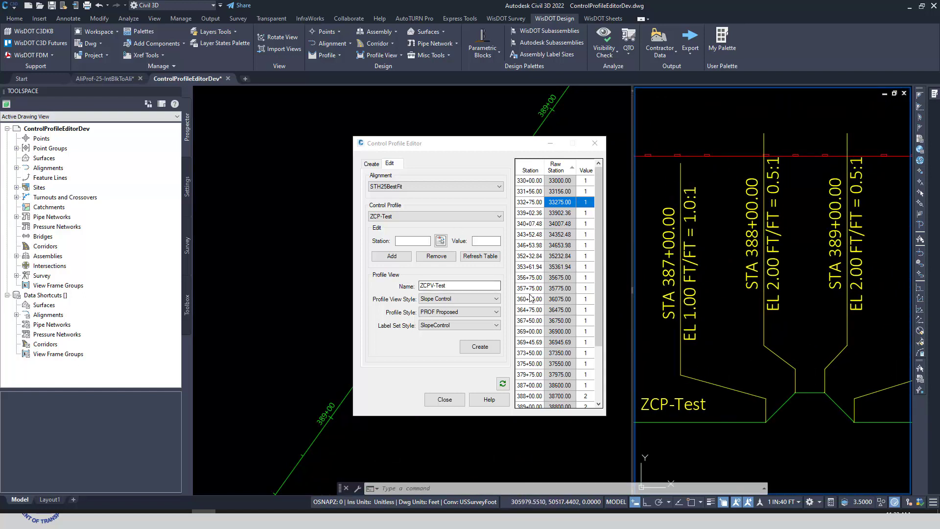
# Step: Remove the three ZCP-Test entries with raw stations 38700, 38800 and 38900 from the control profile
pyautogui.scroll(-2, 538, 360)
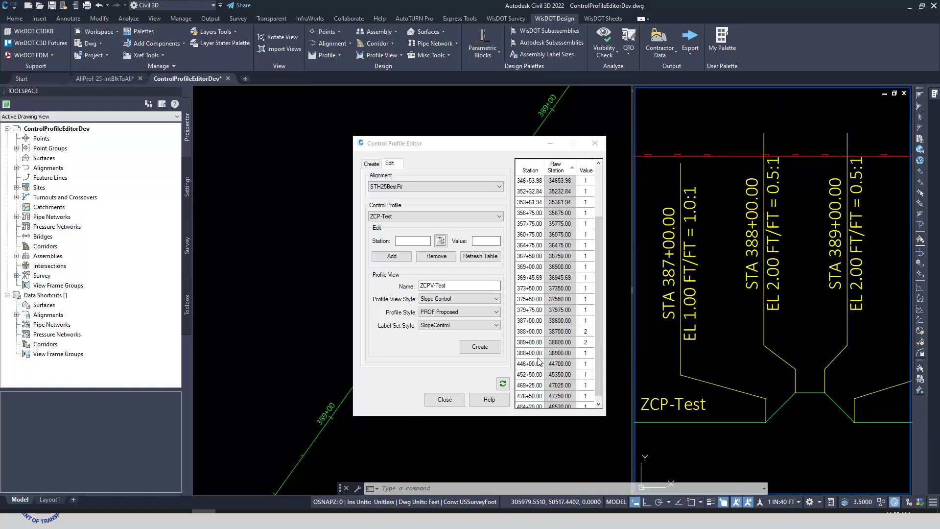
pyautogui.click(531, 354)
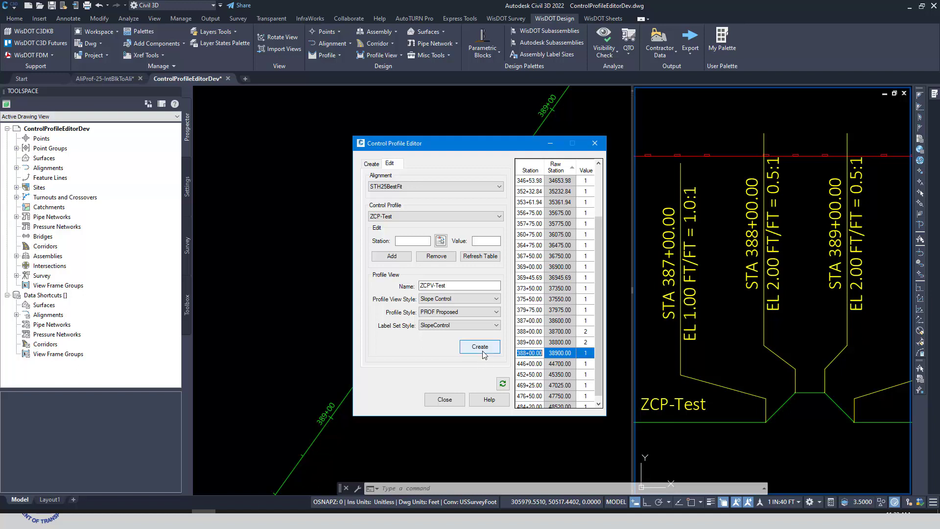
pyautogui.keyDown('shift'); pyautogui.click(530, 331); pyautogui.keyUp('shift')
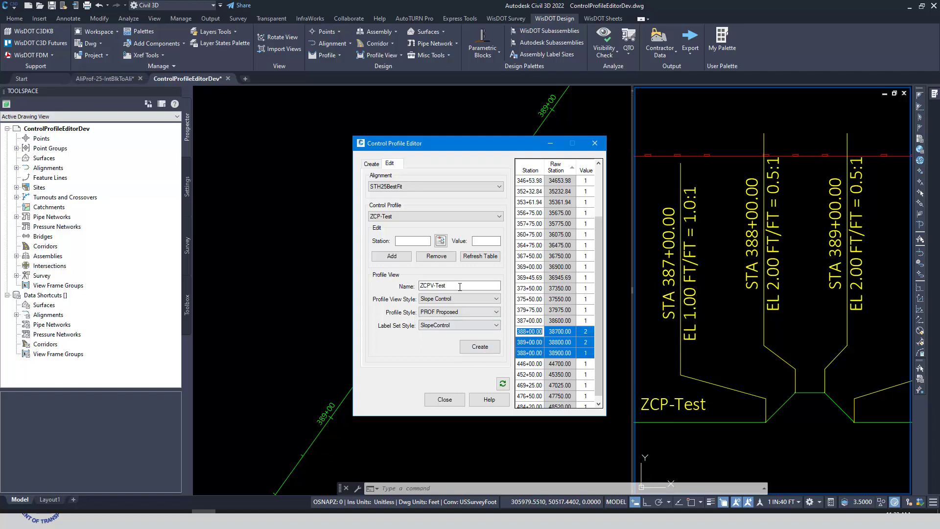
pyautogui.click(436, 256)
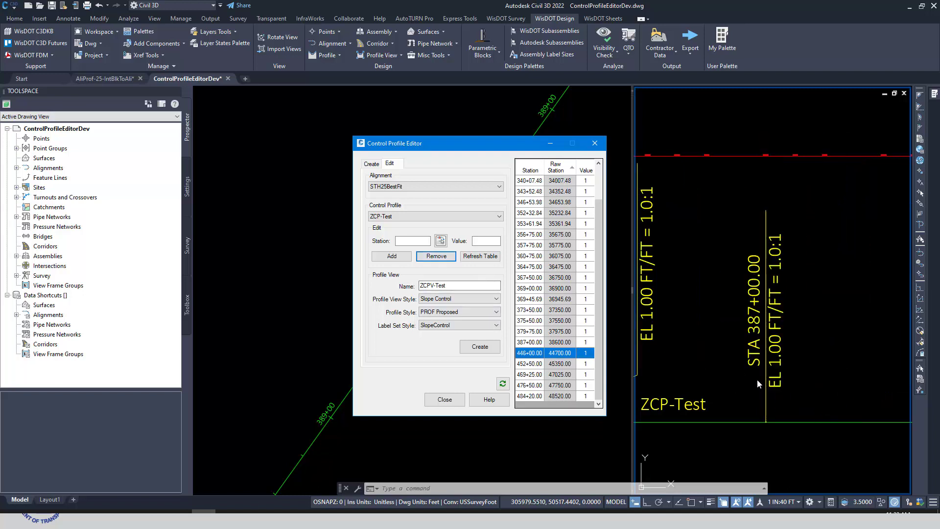
pyautogui.scroll(-2, 822, 366)
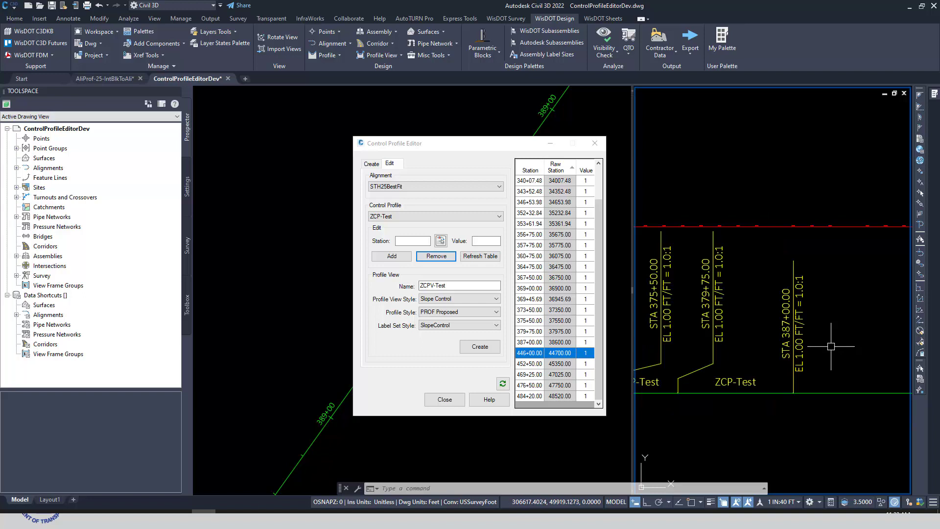
# Step: Add station 38900 with value 1 to ZCP-Test, choosing raw station 38800 for the duplicate station
pyautogui.click(422, 240)
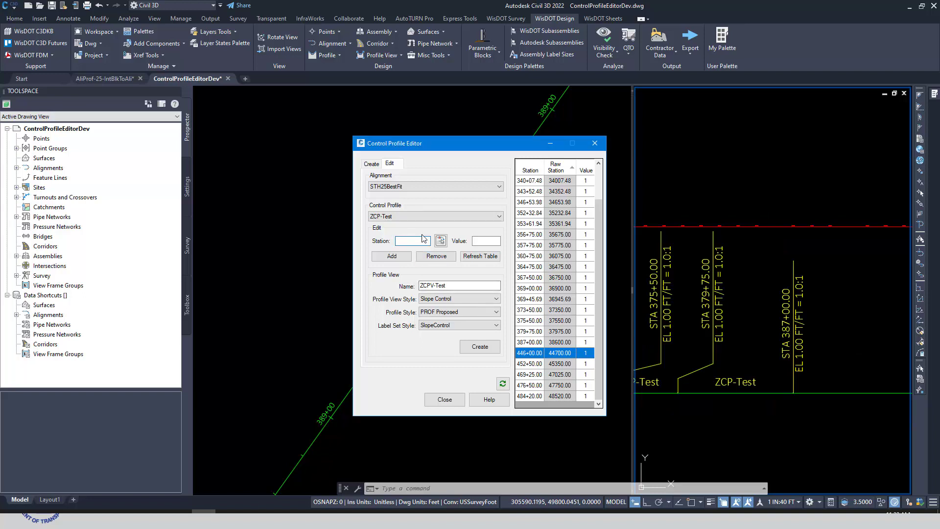
pyautogui.click(486, 241)
pyautogui.click(394, 257)
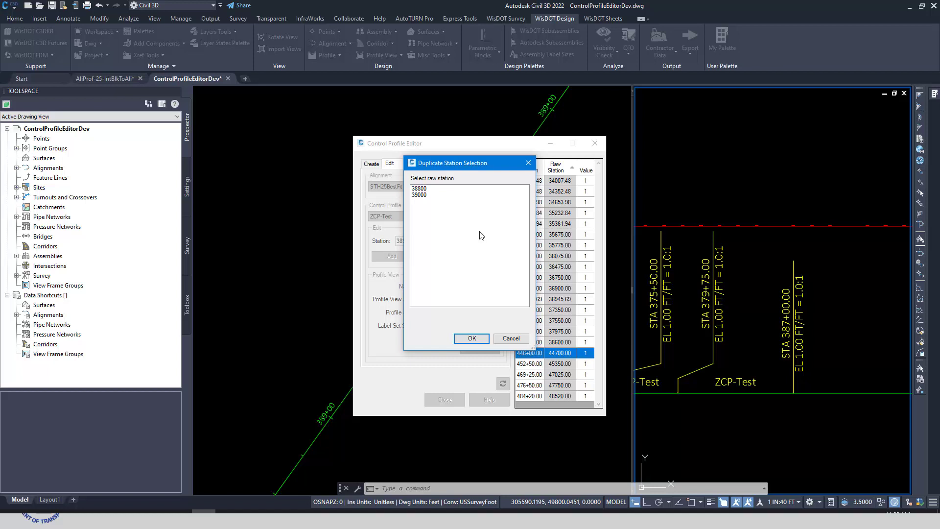
pyautogui.click(420, 188)
pyautogui.click(472, 338)
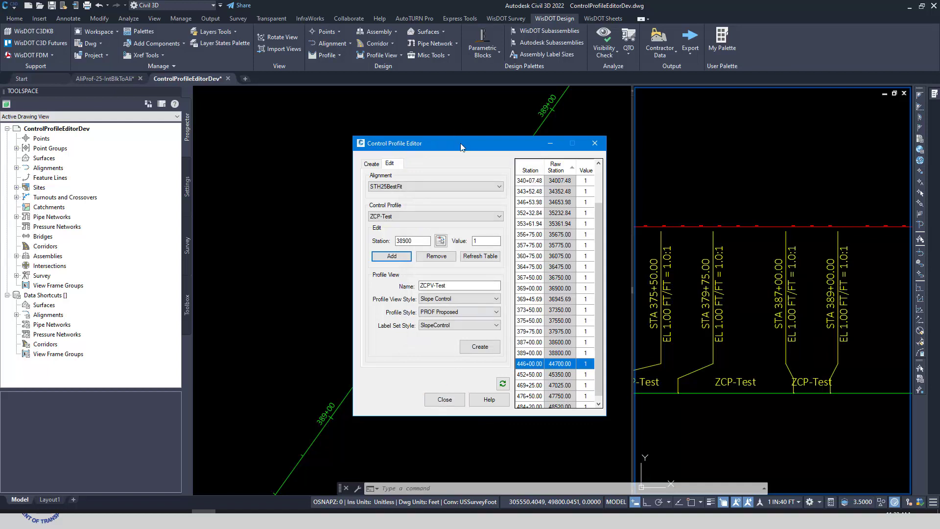
pyautogui.moveTo(473, 152); pyautogui.dragTo(513, 115)
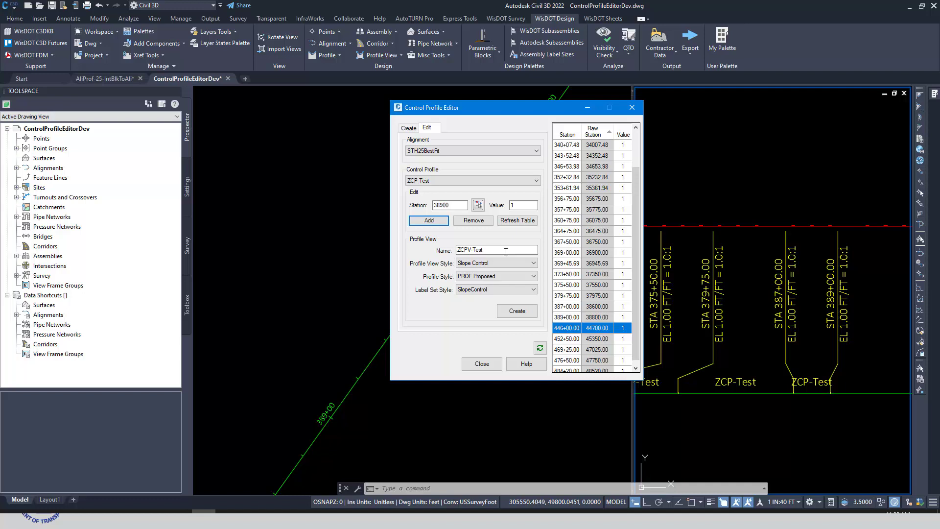
pyautogui.click(502, 251)
pyautogui.click(523, 205)
pyautogui.moveTo(515, 114); pyautogui.dragTo(460, 114)
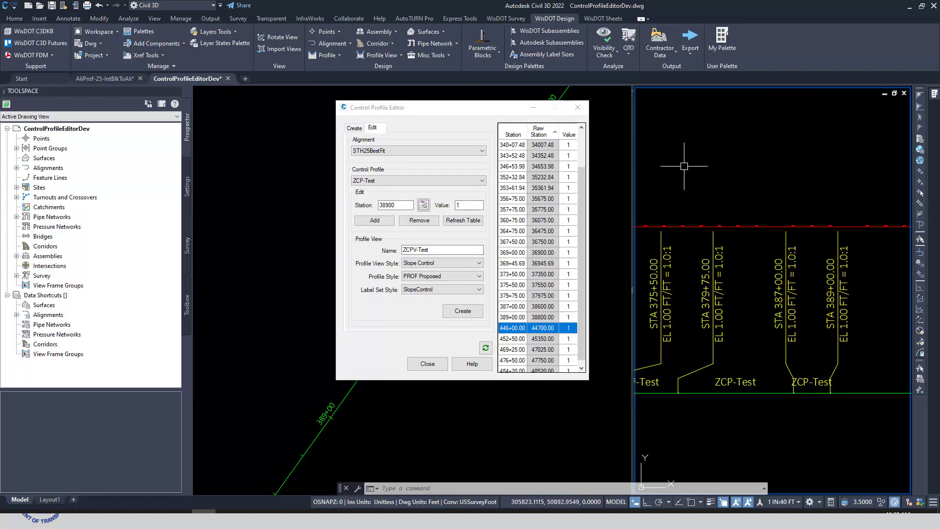
# Step: Undo the added station and the removal of the three stations from ZCP-Test
pyautogui.click(99, 7)
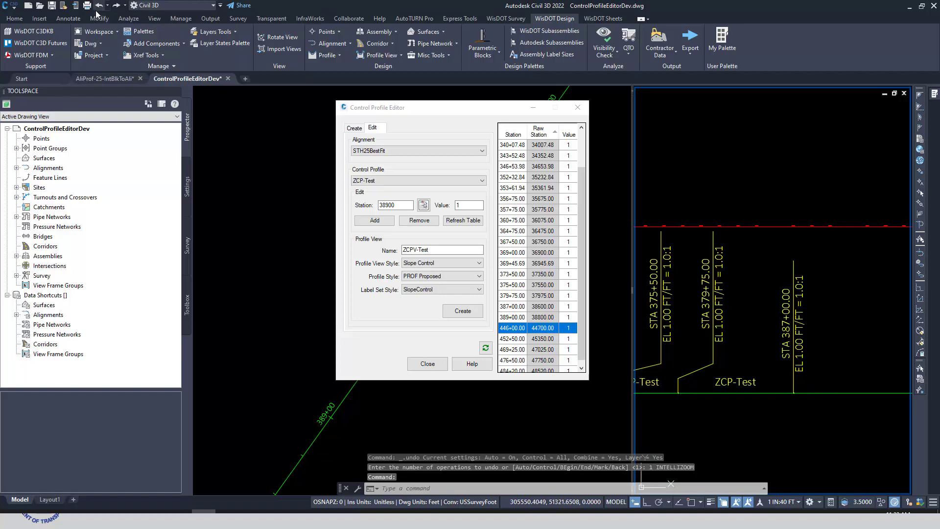
pyautogui.click(99, 7)
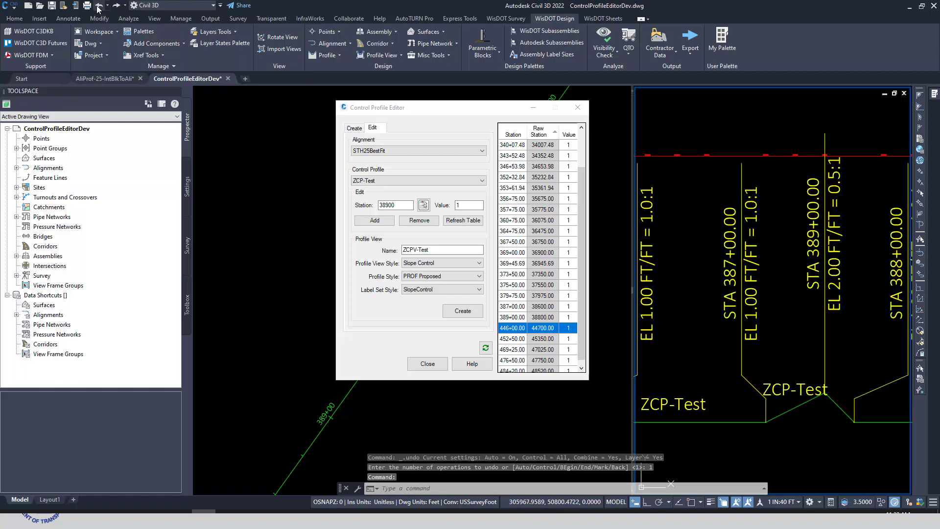
pyautogui.click(816, 427)
pyautogui.click(792, 453)
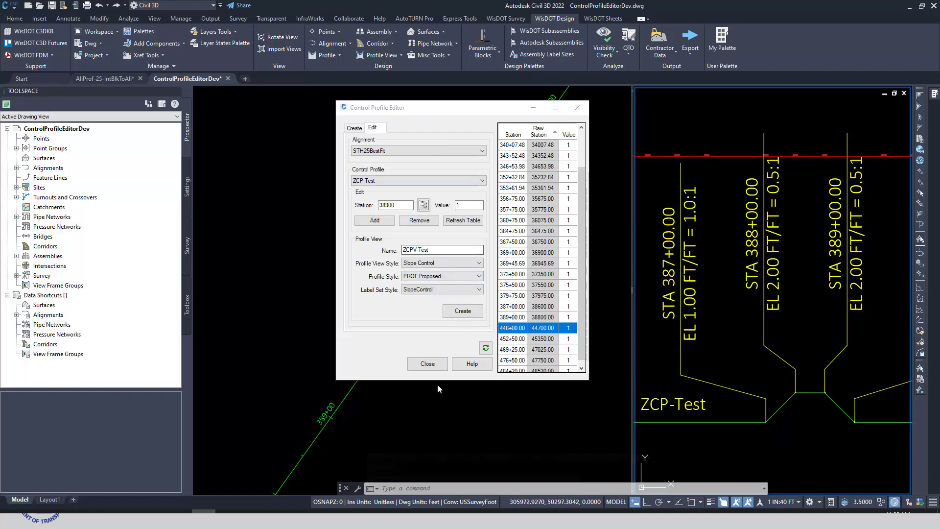
# Step: Refresh the Control Profile Editor, reload ZCP-Test by choosing the STH25BestFit alignment again, and close the editor
pyautogui.click(440, 112)
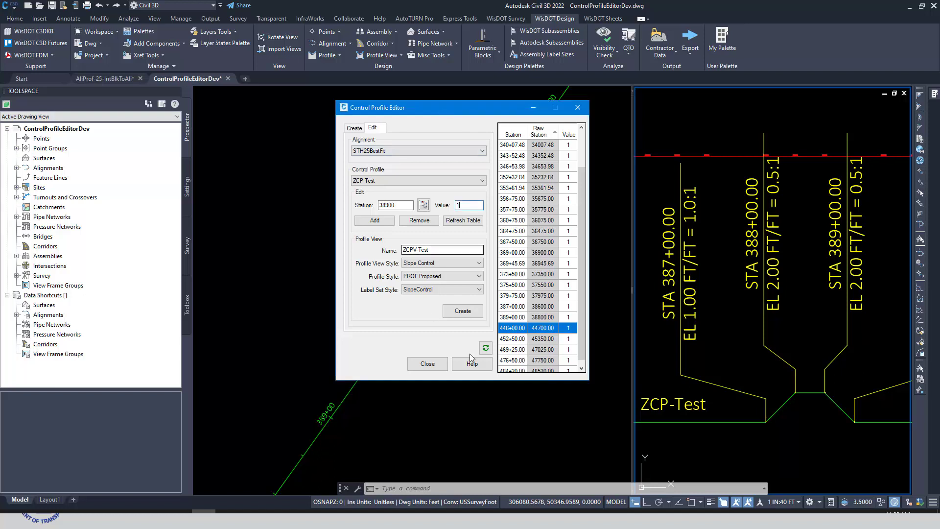
pyautogui.click(487, 348)
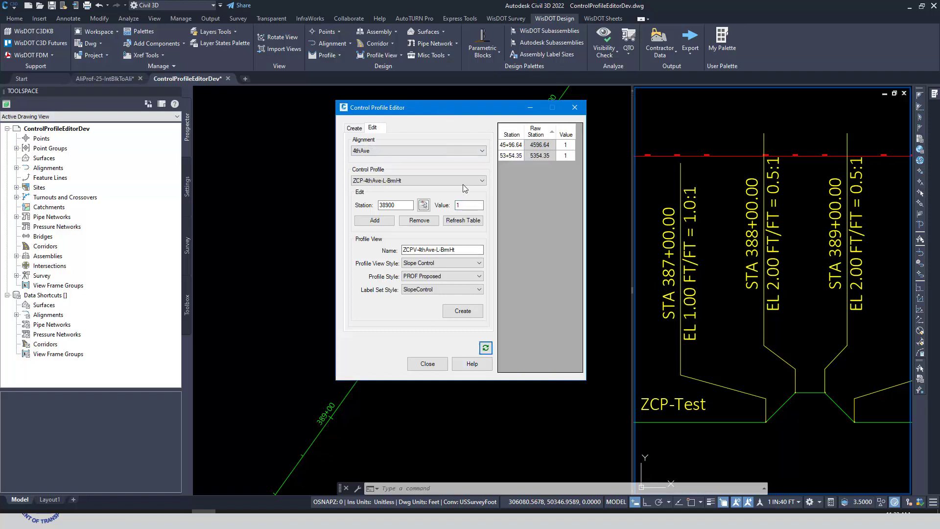
pyautogui.click(378, 151)
pyautogui.click(377, 168)
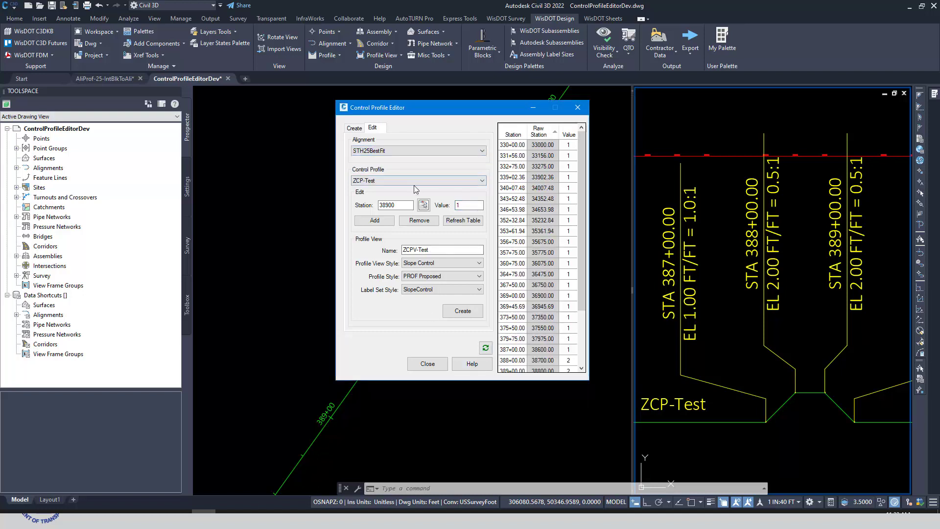
pyautogui.scroll(-3, 567, 277)
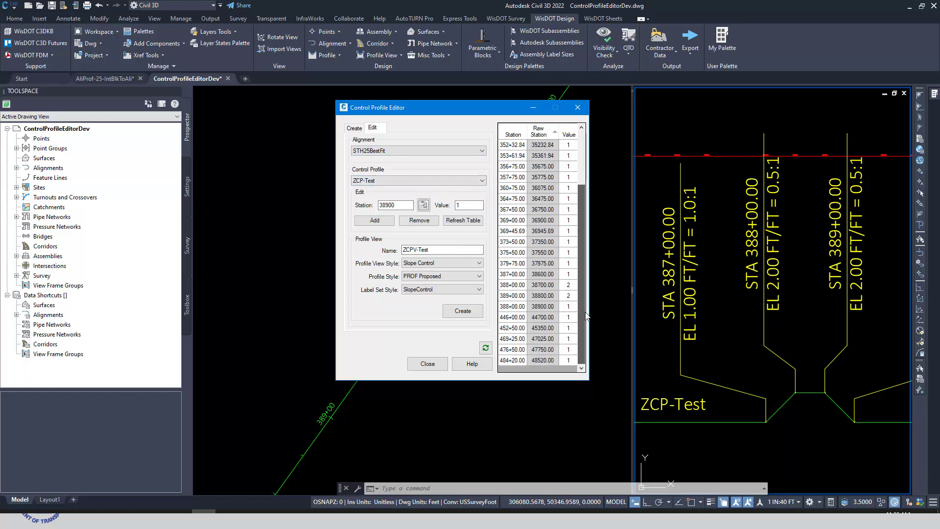
pyautogui.click(432, 368)
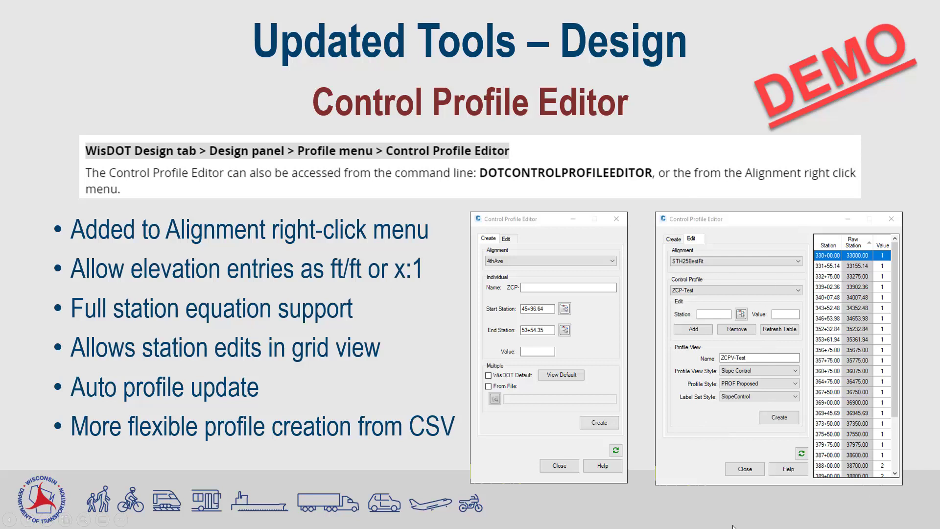
pyautogui.press('Right')
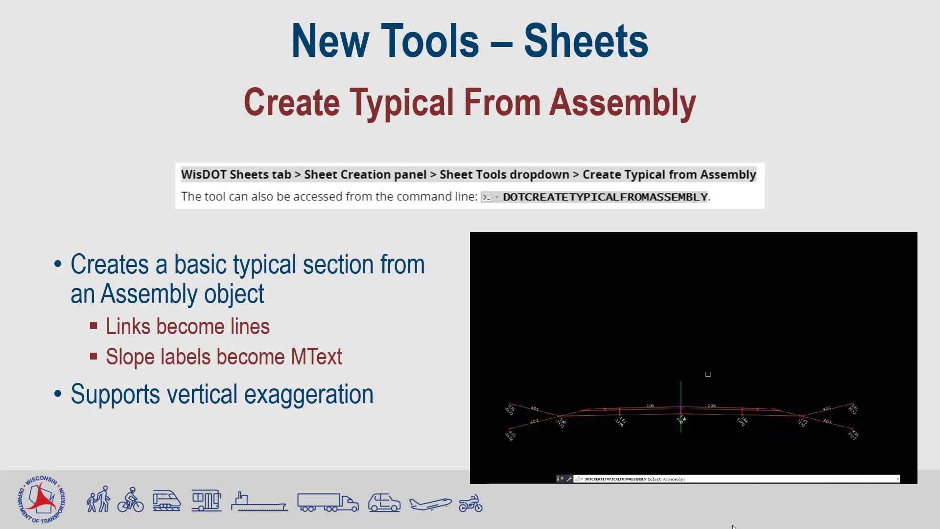
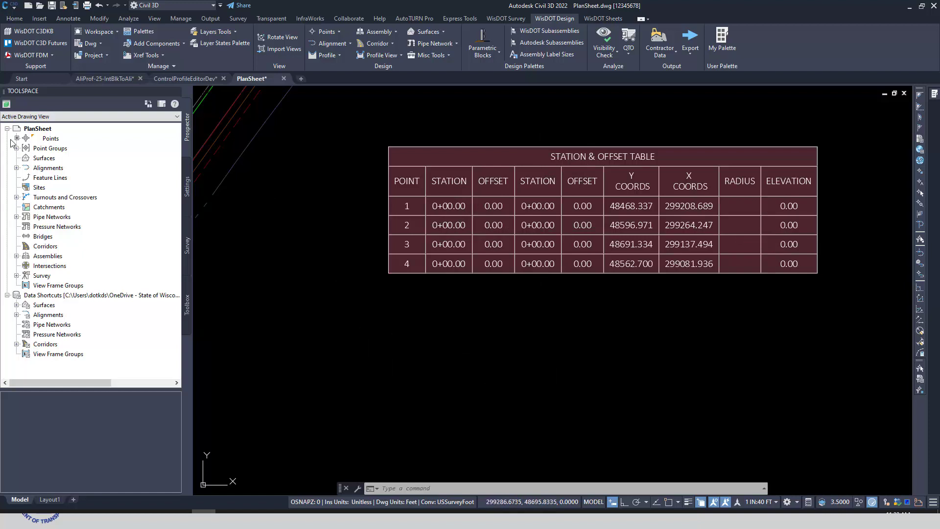
# Step: List the drawing's points and examine point 3's USWI-ALIGNMENTS properties for alignments, offsets, radius and stations
pyautogui.click(28, 142)
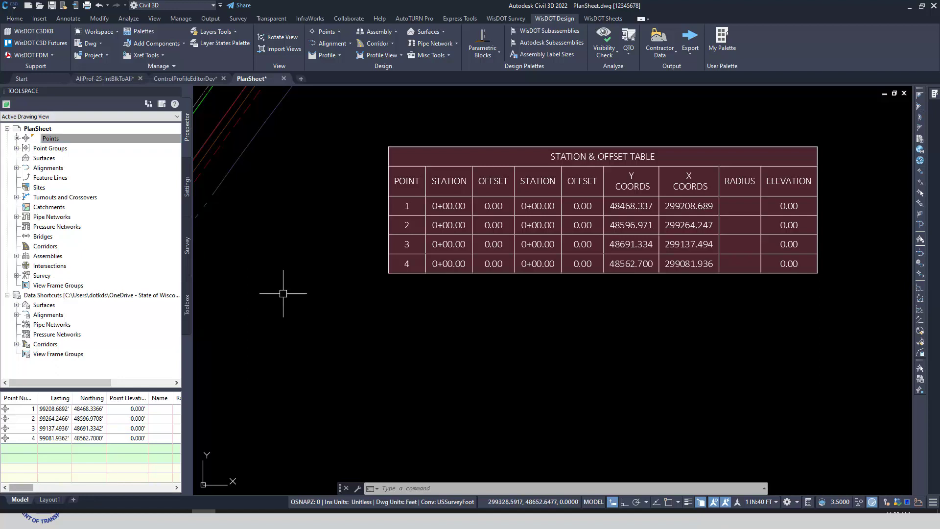
pyautogui.scroll(-6, 416, 369)
pyautogui.scroll(4, 417, 369)
pyautogui.scroll(3, 273, 241)
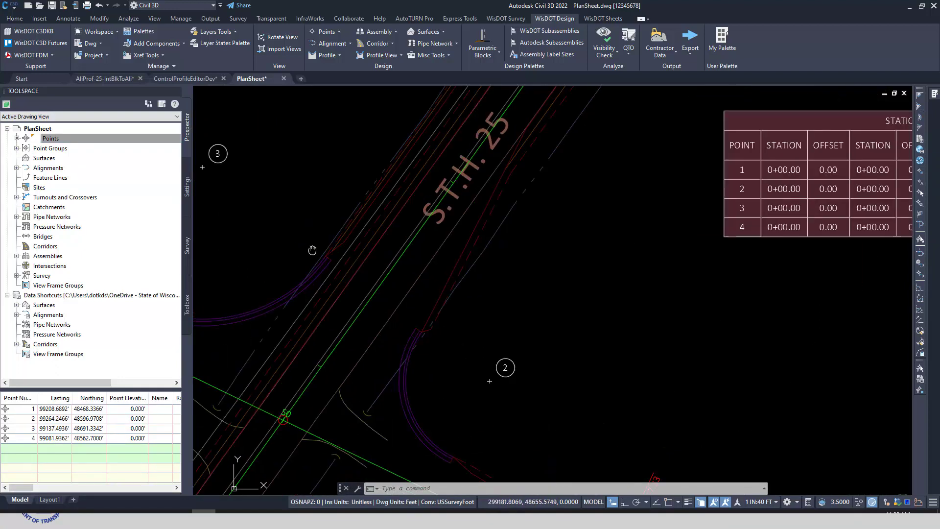
pyautogui.click(294, 185)
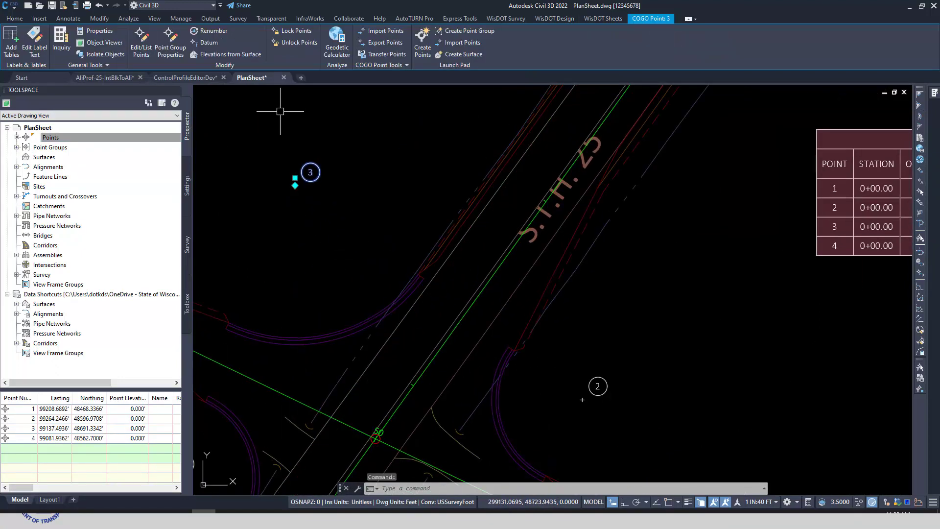
pyautogui.click(101, 28)
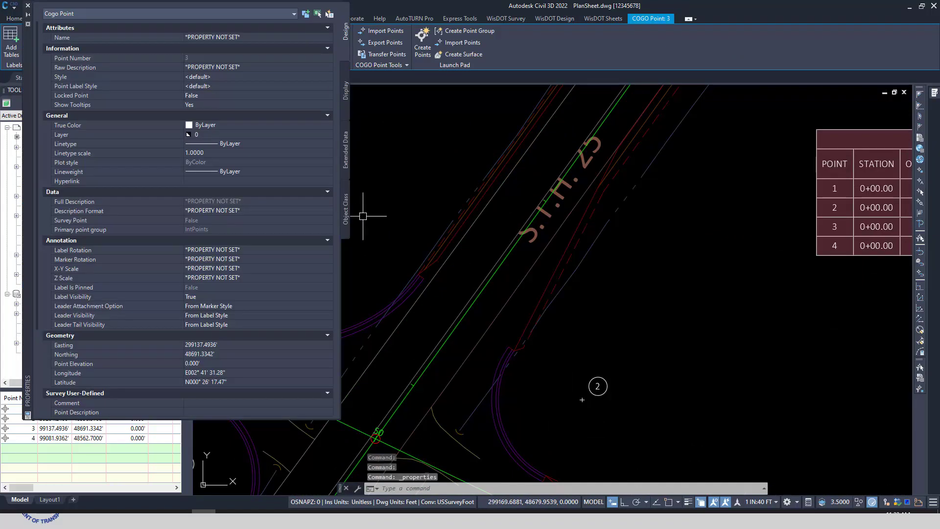
pyautogui.scroll(-3, 169, 322)
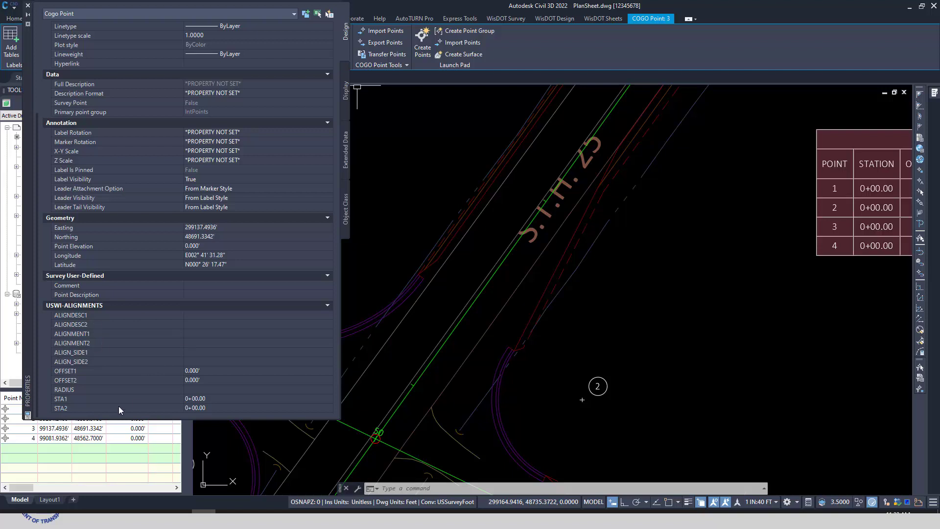
pyautogui.click(27, 8)
pyautogui.press('Escape')
pyautogui.scroll(-4, 460, 313)
pyautogui.moveTo(420, 234)
pyautogui.mouseDown(button='middle')
pyautogui.moveTo(422, 192)
pyautogui.moveTo(382, 205)
pyautogui.mouseUp(button='middle')
pyautogui.scroll(2, 382, 204)
pyautogui.moveTo(382, 204); pyautogui.dragTo(373, 215, button='middle')
pyautogui.click(387, 192)
pyautogui.press('Escape')
pyautogui.press('Escape')
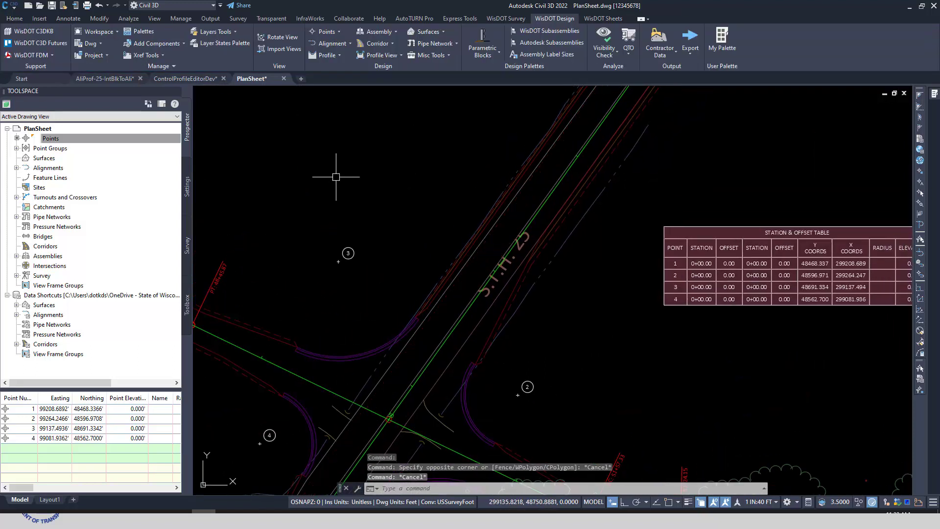
# Step: Start the Point Station Offset to UDP tool and choose IntPoints as the point group
pyautogui.moveTo(336, 177); pyautogui.dragTo(367, 159, button='middle')
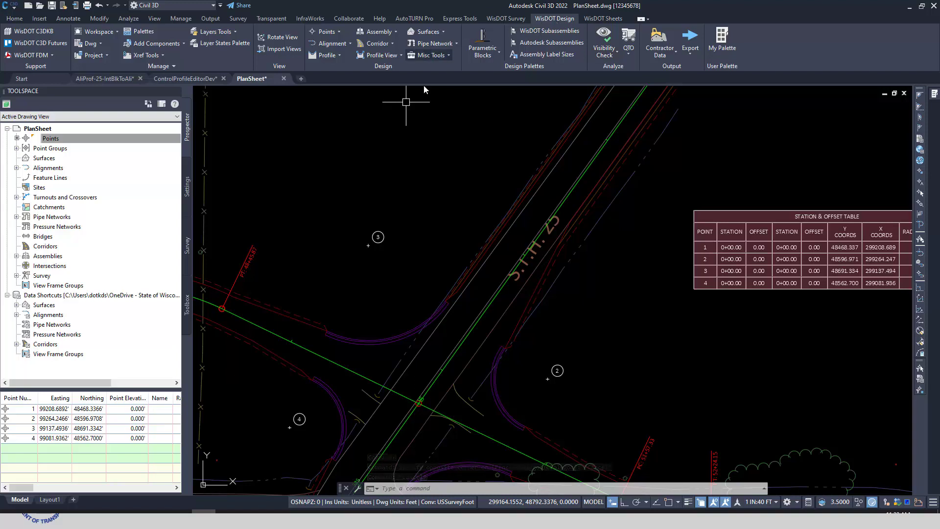
pyautogui.click(339, 31)
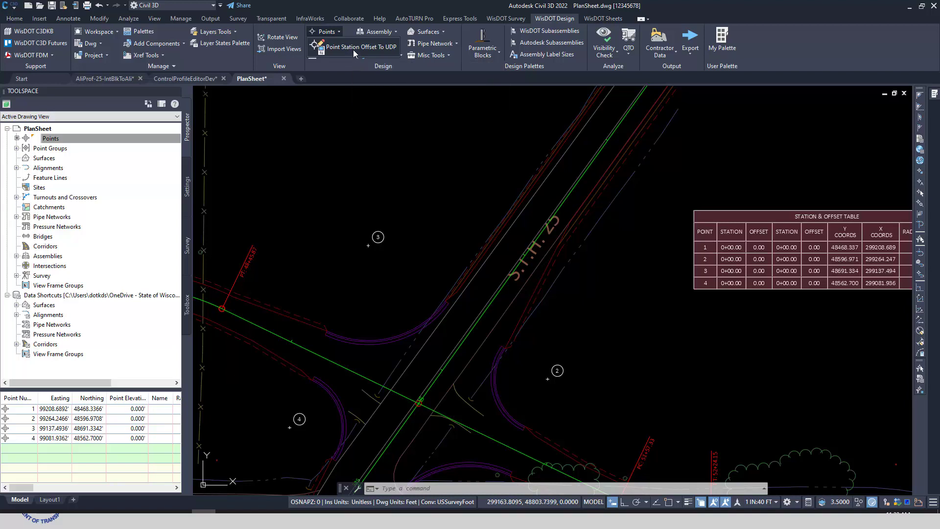
pyautogui.click(354, 49)
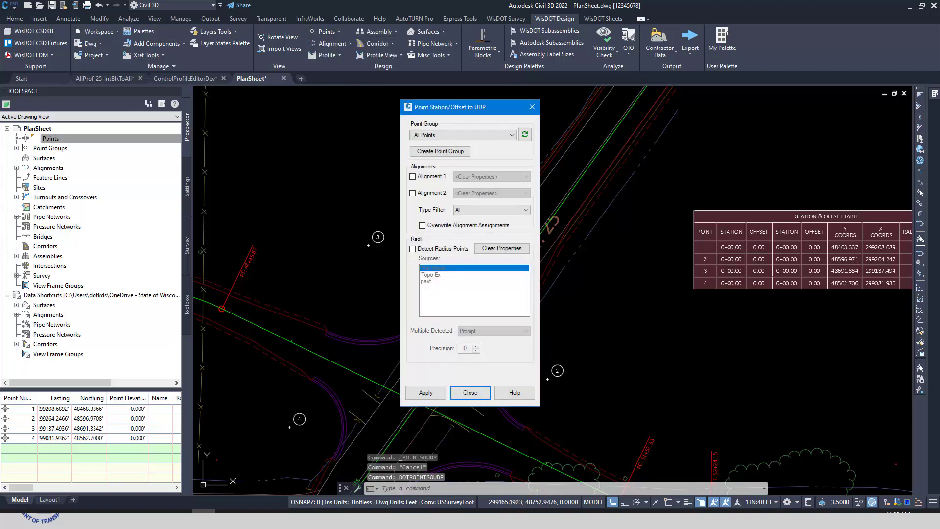
pyautogui.moveTo(471, 109); pyautogui.dragTo(727, 125)
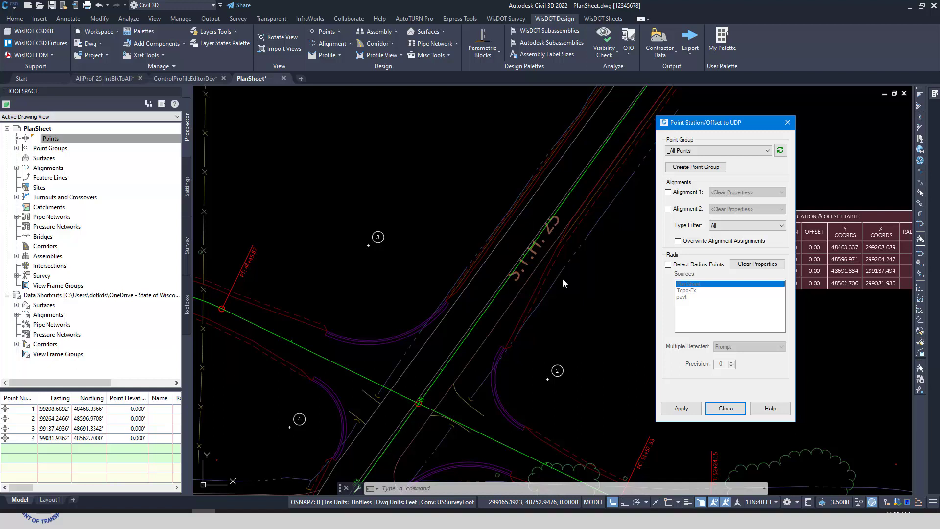
pyautogui.click(767, 151)
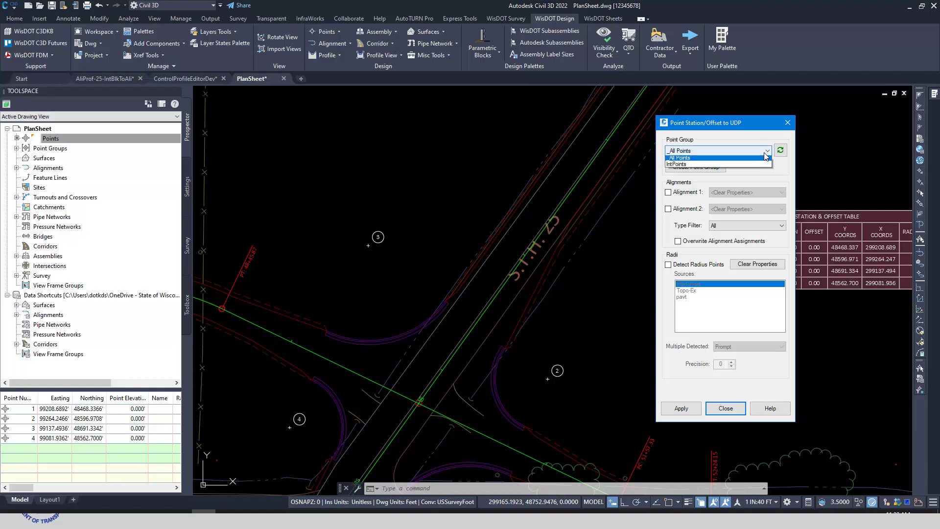
pyautogui.click(684, 166)
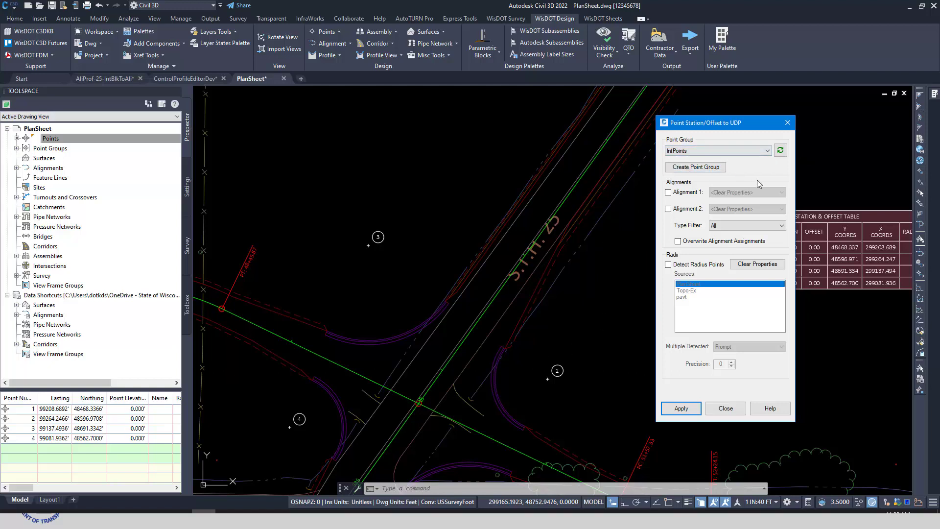
pyautogui.moveTo(730, 122); pyautogui.dragTo(748, 118)
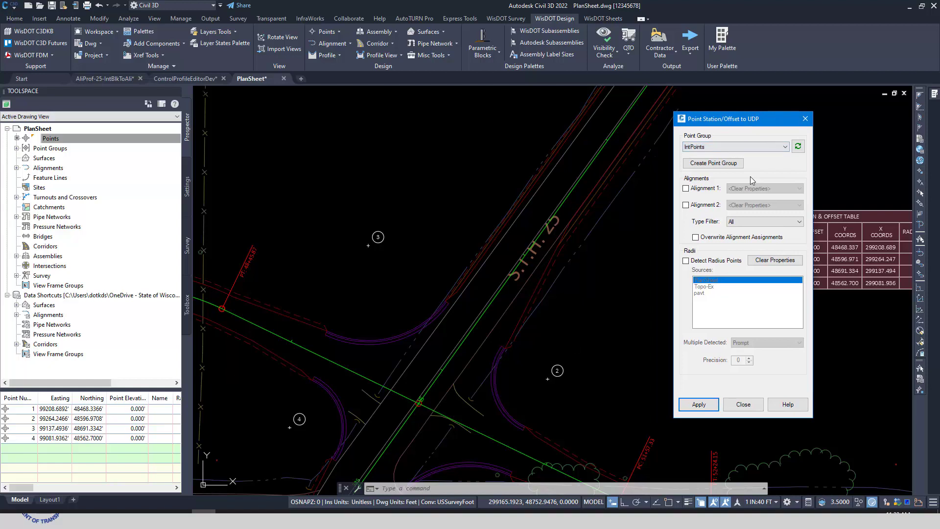
# Step: Examine the include and exclude criteria offered for a new point group, without creating the group
pyautogui.click(713, 165)
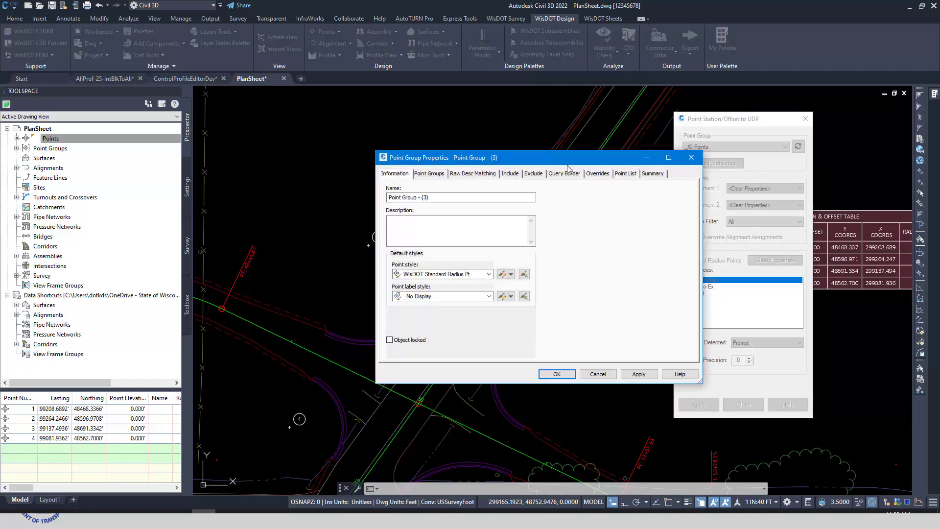
pyautogui.moveTo(517, 158); pyautogui.dragTo(457, 148)
pyautogui.moveTo(385, 187); pyautogui.dragTo(328, 189)
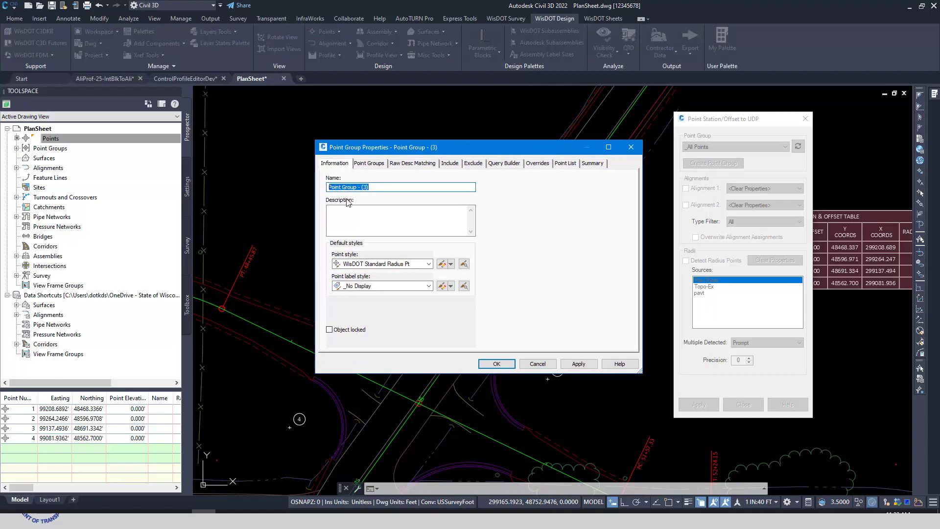
pyautogui.click(453, 164)
pyautogui.click(473, 164)
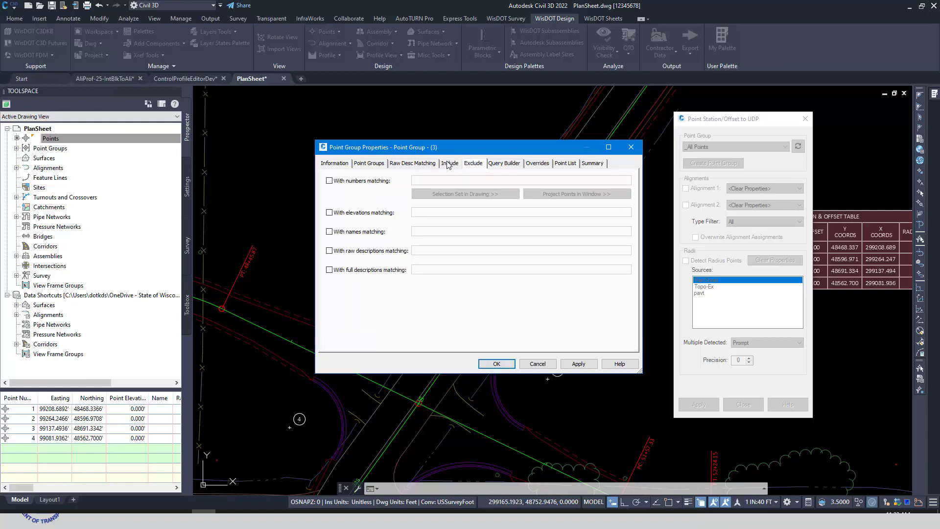
pyautogui.click(447, 164)
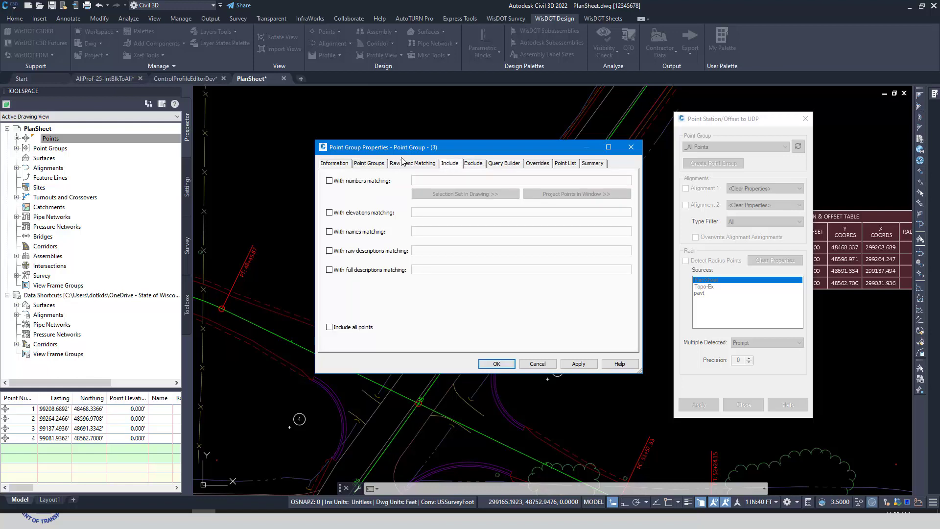
pyautogui.click(538, 365)
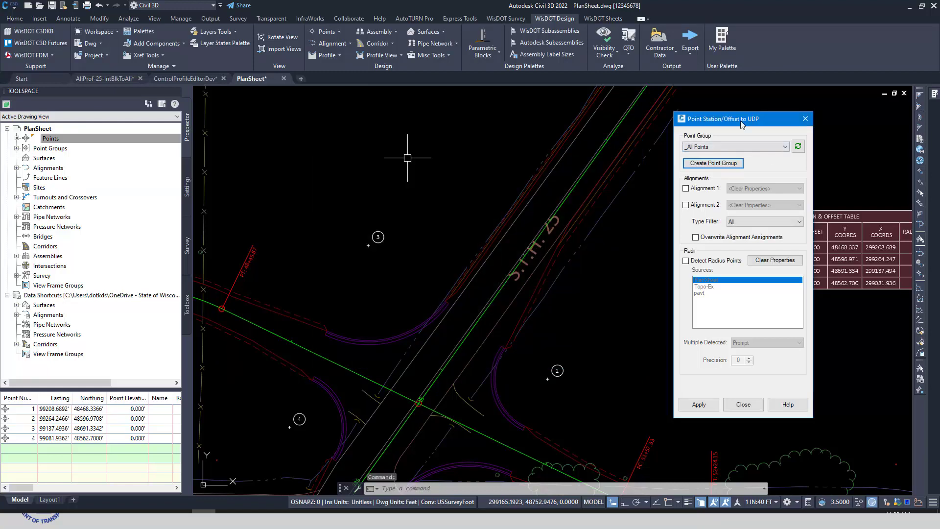
# Step: Choose the IntPoints group again and assign 25 as Alignment 1 and Lcl-4thAve as Alignment 2
pyautogui.moveTo(744, 120); pyautogui.dragTo(763, 118)
pyautogui.click(736, 145)
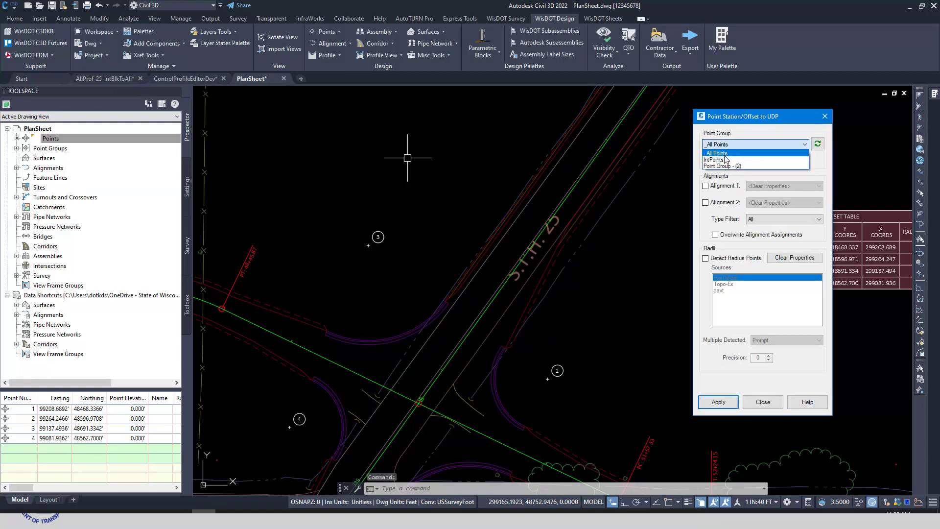
pyautogui.click(726, 164)
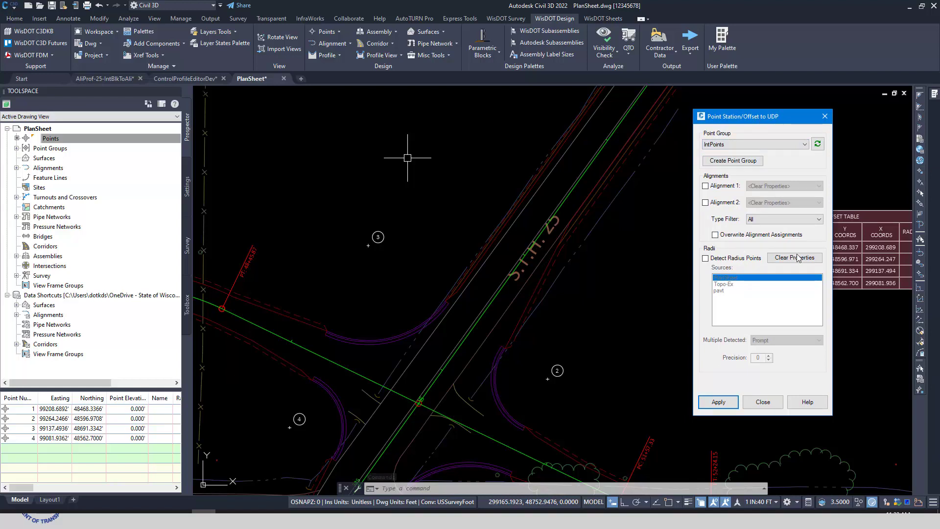
pyautogui.click(705, 187)
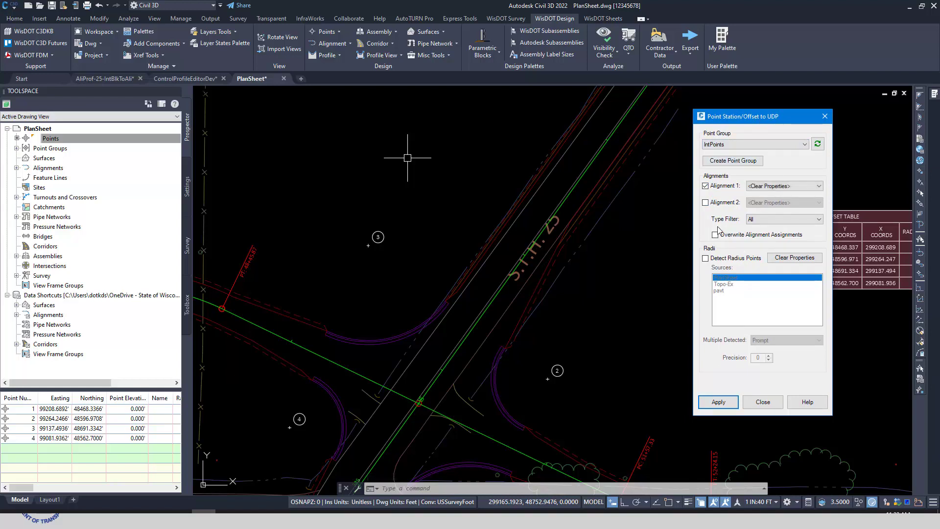
pyautogui.click(806, 187)
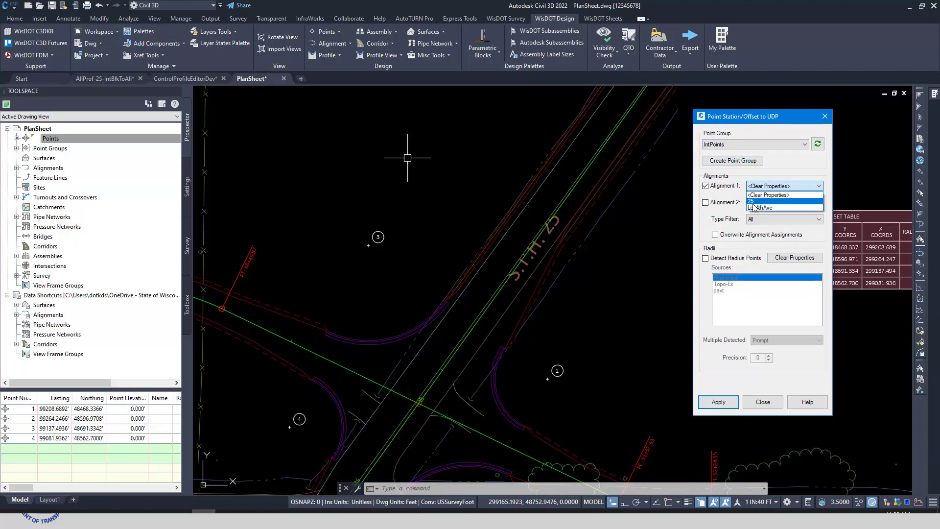
pyautogui.click(812, 209)
pyautogui.click(705, 203)
pyautogui.click(769, 203)
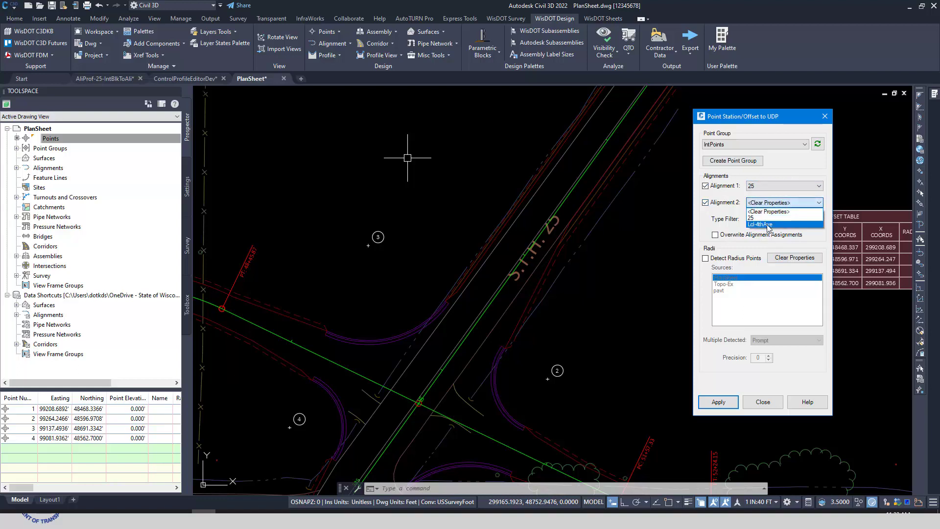
pyautogui.click(768, 225)
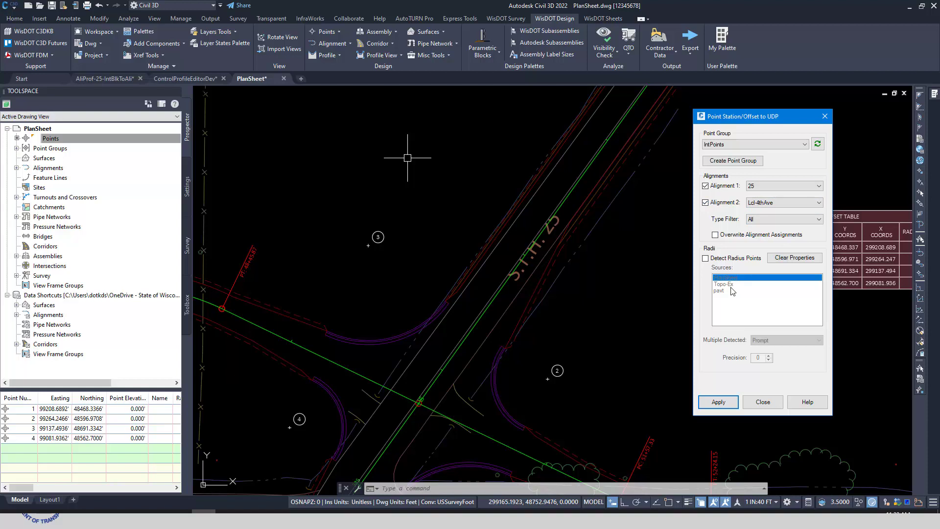
# Step: Enable overwriting of existing alignment assignments for the IntPoints group
pyautogui.click(715, 235)
pyautogui.click(715, 235)
pyautogui.moveTo(775, 240)
pyautogui.moveTo(764, 117); pyautogui.dragTo(748, 101)
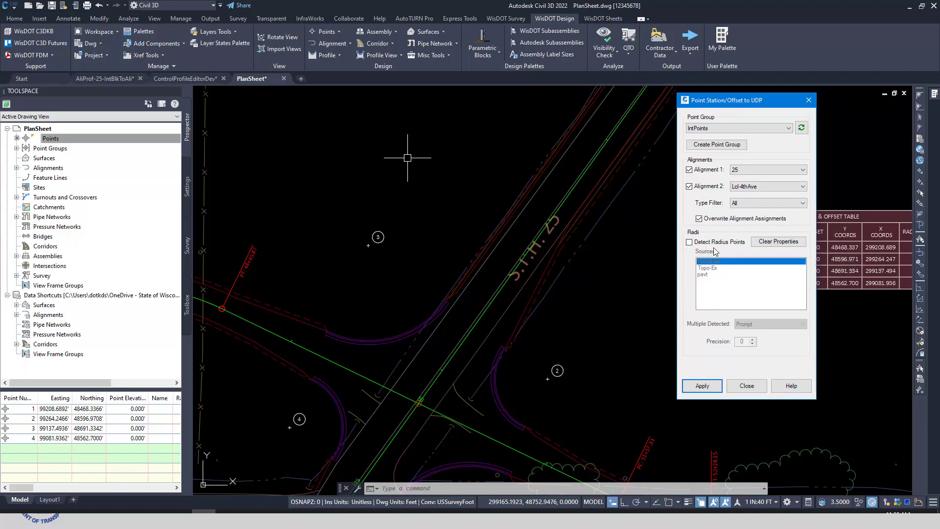
# Step: Examine the alignment, station, offset and radius properties of point 3 at the intersection
pyautogui.scroll(-3, 567, 325)
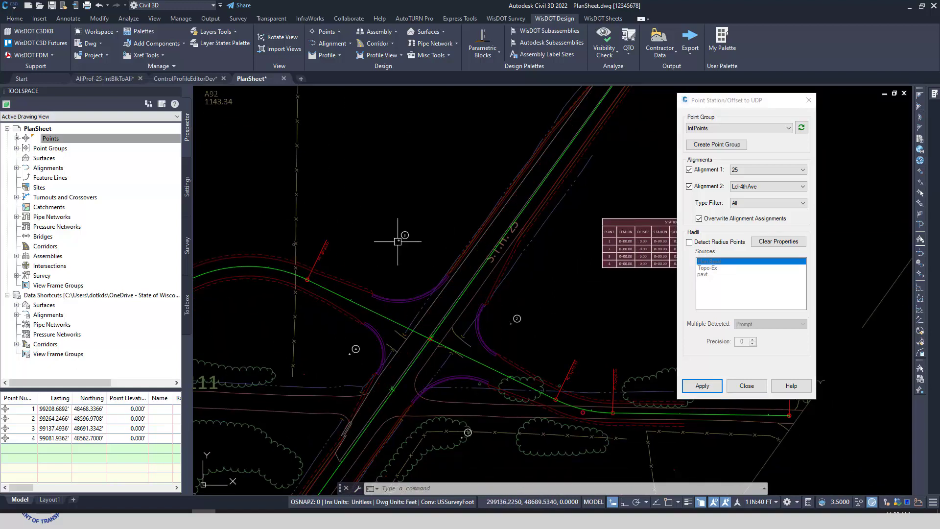
pyautogui.scroll(2, 401, 257)
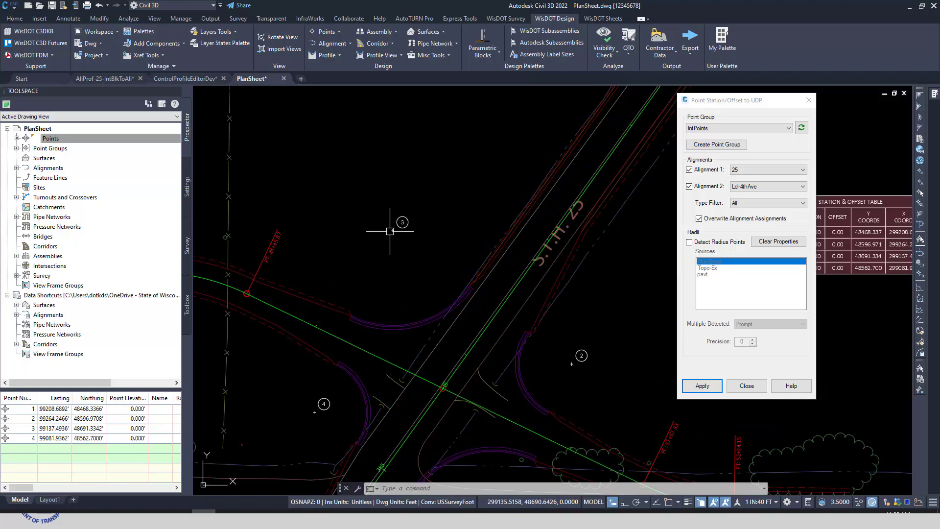
pyautogui.click(393, 229)
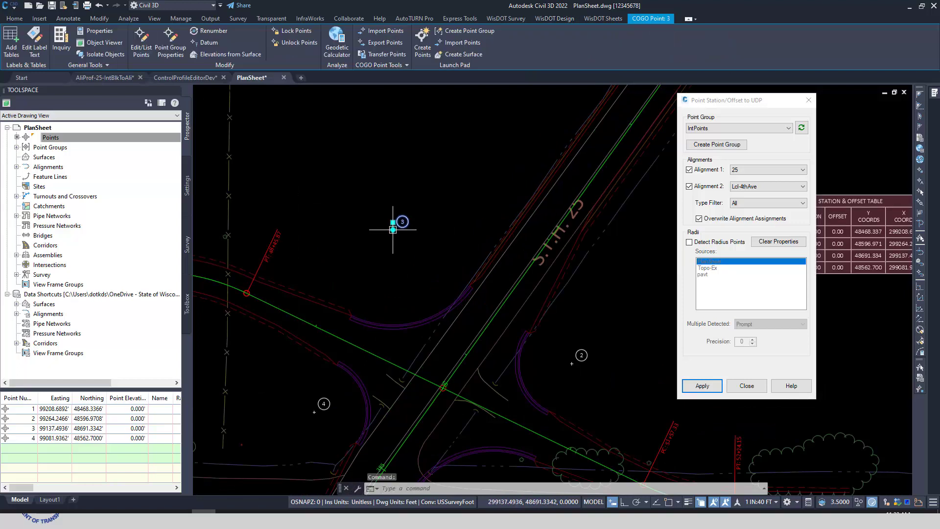
pyautogui.click(97, 31)
pyautogui.scroll(-5, 168, 317)
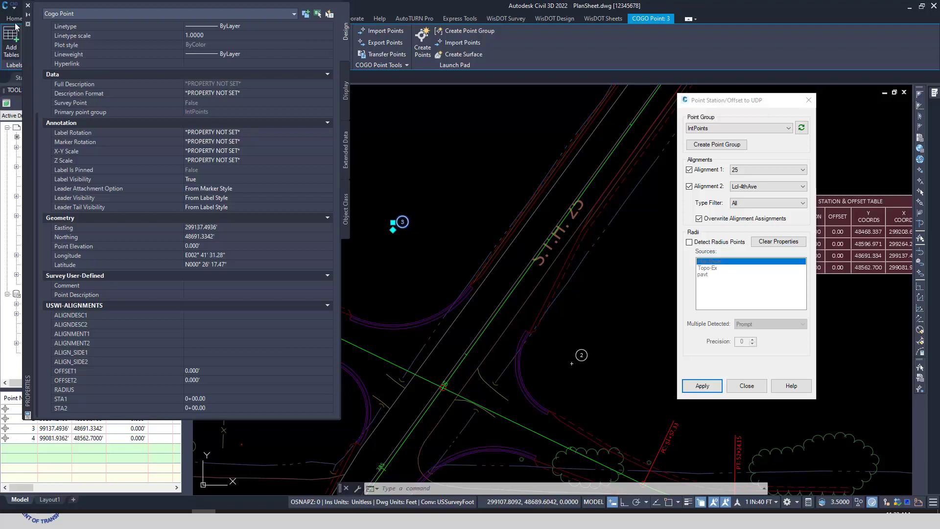
pyautogui.click(28, 5)
pyautogui.press('Escape')
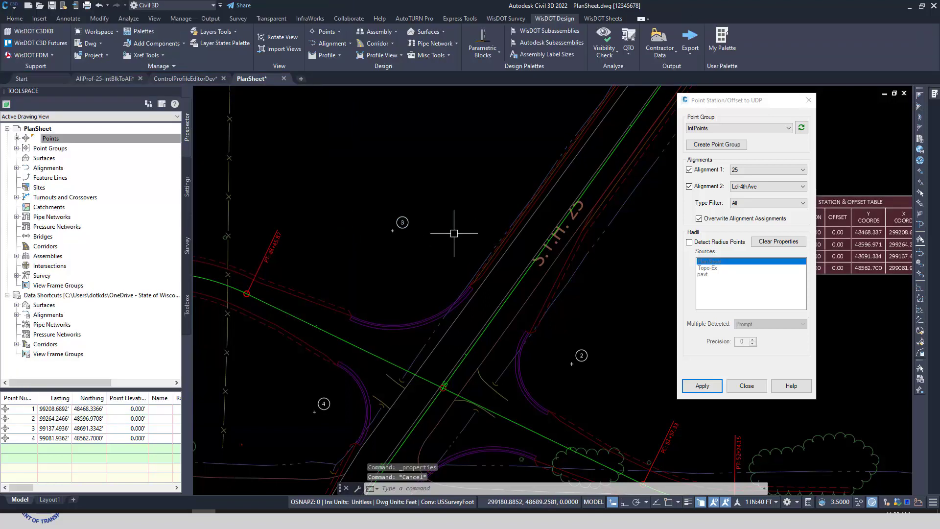
# Step: Enable radius point detection with pavt as the source, and select the pavement reference at the curb return beside point 2
pyautogui.scroll(-2, 447, 256)
pyautogui.moveTo(475, 290); pyautogui.dragTo(423, 272, button='middle')
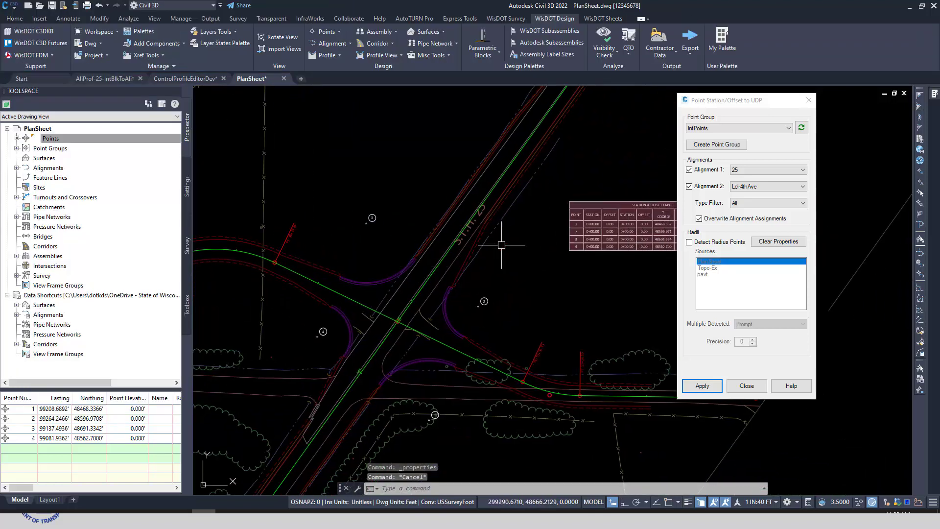
pyautogui.scroll(3, 550, 269)
pyautogui.click(689, 242)
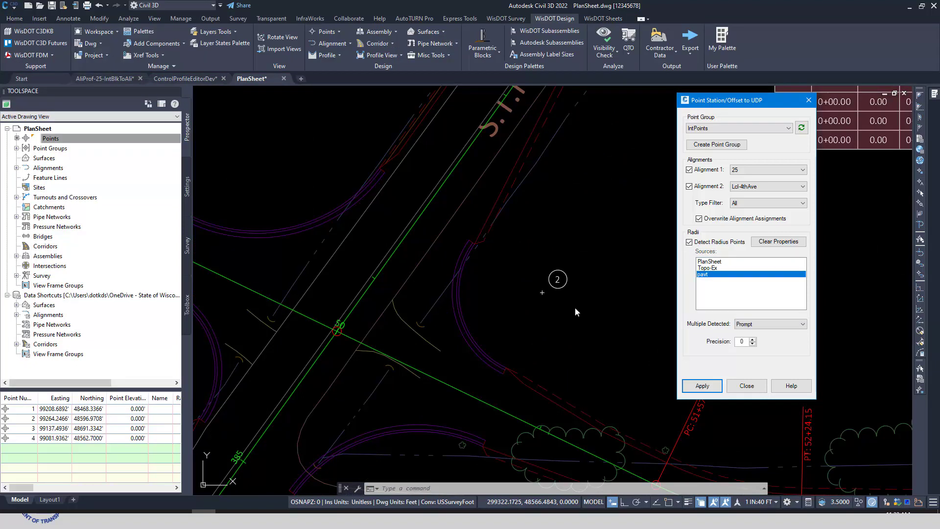
pyautogui.click(716, 262)
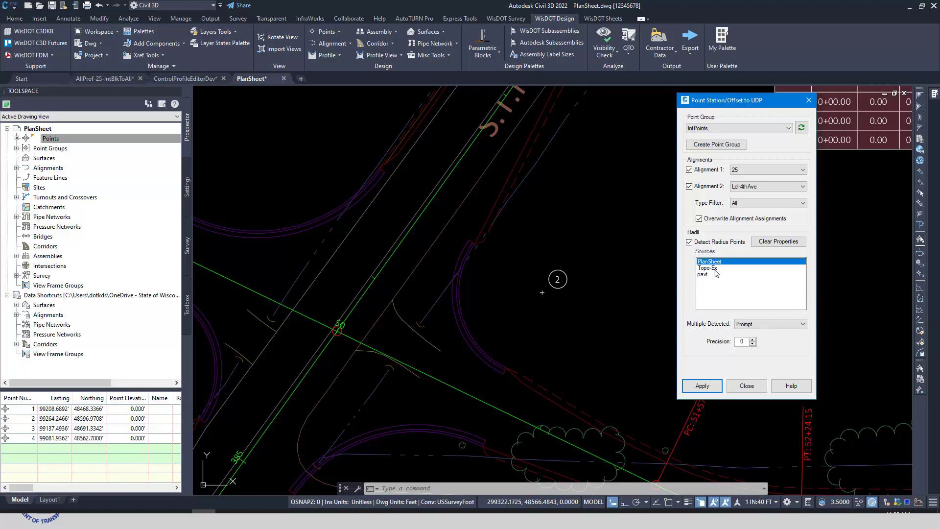
pyautogui.click(714, 269)
pyautogui.keyDown('shift'); pyautogui.click(711, 276); pyautogui.keyUp('shift')
pyautogui.keyDown('shift'); pyautogui.click(712, 263); pyautogui.keyUp('shift')
pyautogui.click(714, 273)
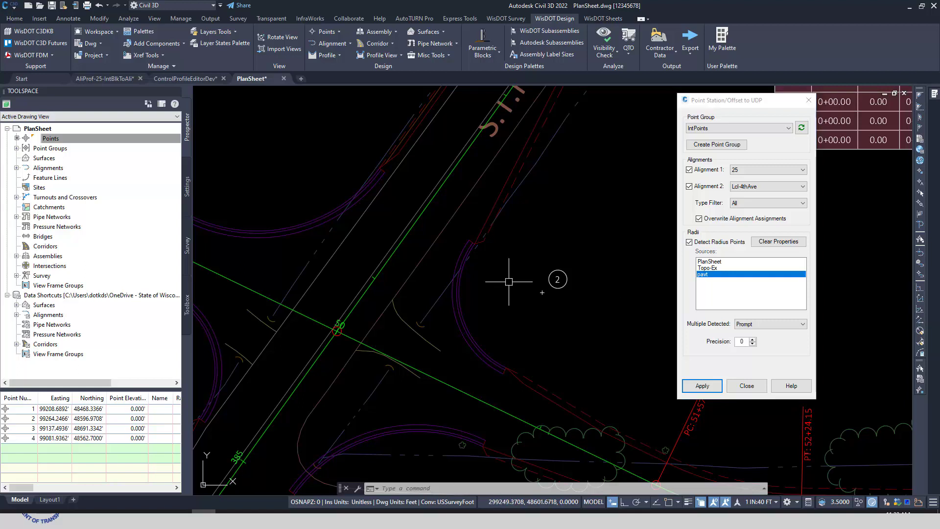
pyautogui.click(451, 310)
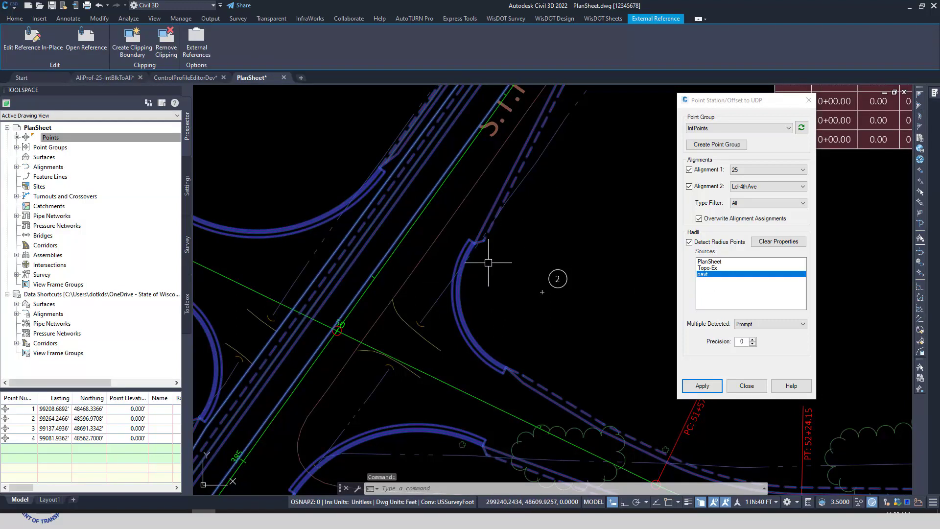
# Step: Deselect the pavement reference and choose pavt as the source for detecting radius points
pyautogui.scroll(-2, 515, 302)
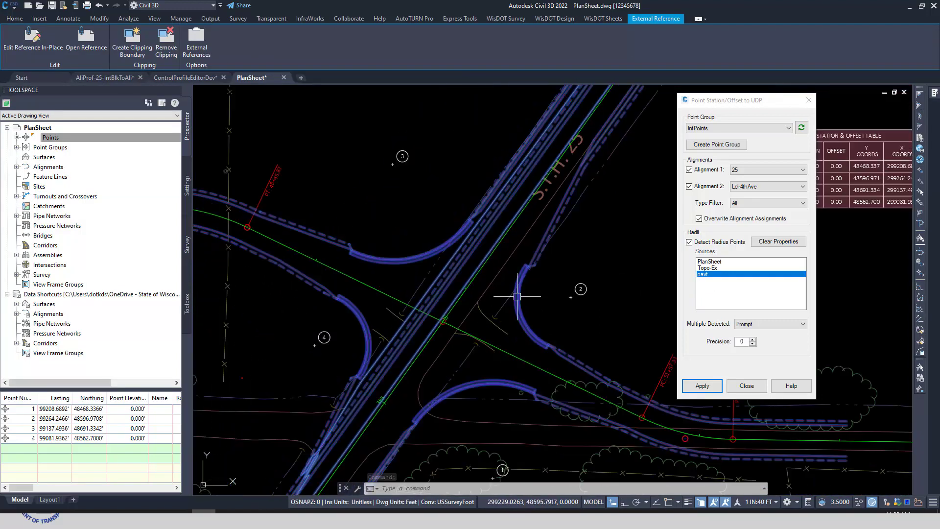
pyautogui.moveTo(543, 300); pyautogui.dragTo(506, 294, button='middle')
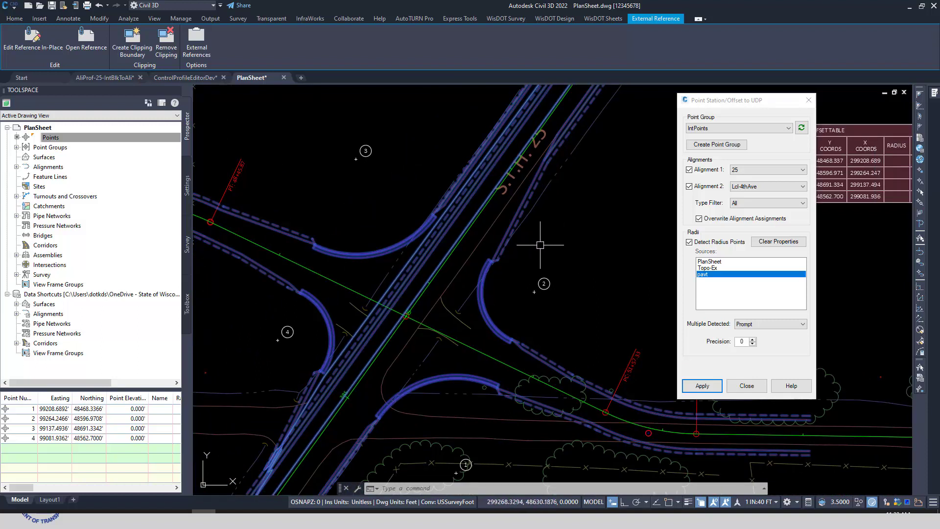
pyautogui.press('Escape')
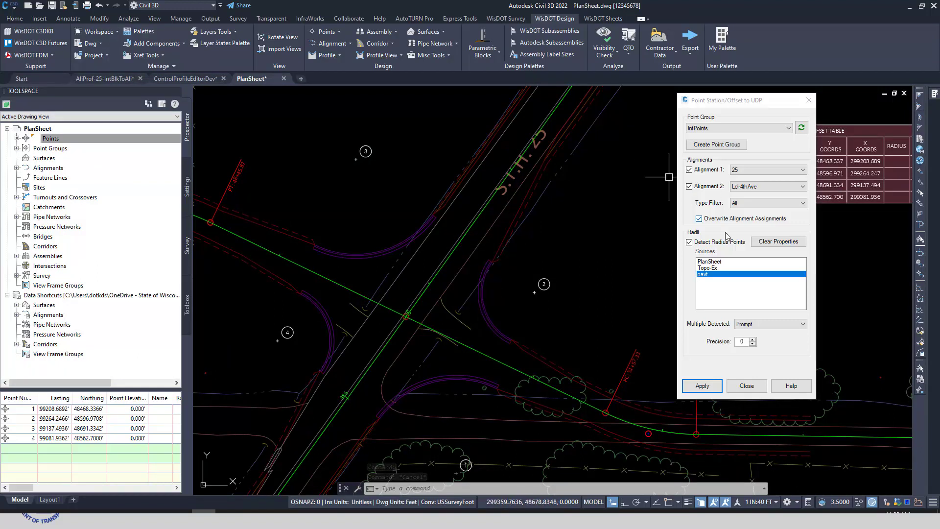
pyautogui.click(712, 263)
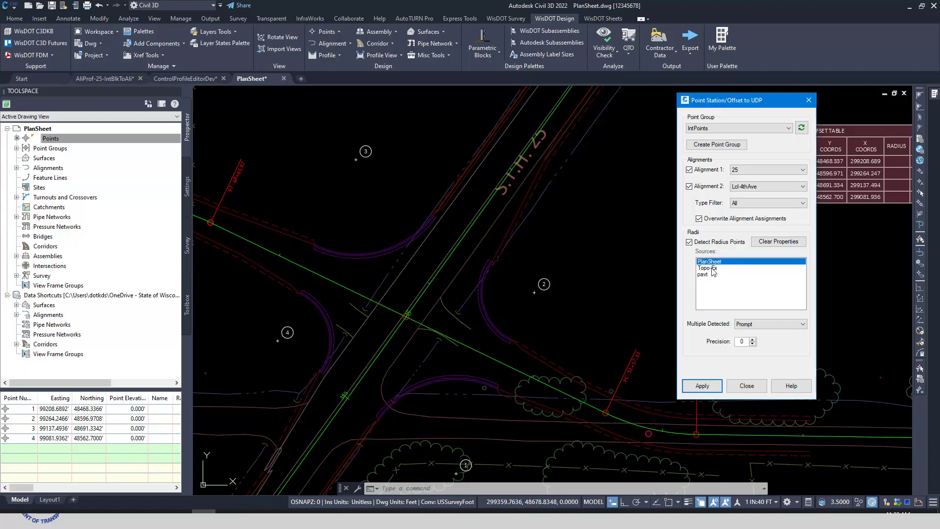
pyautogui.click(713, 268)
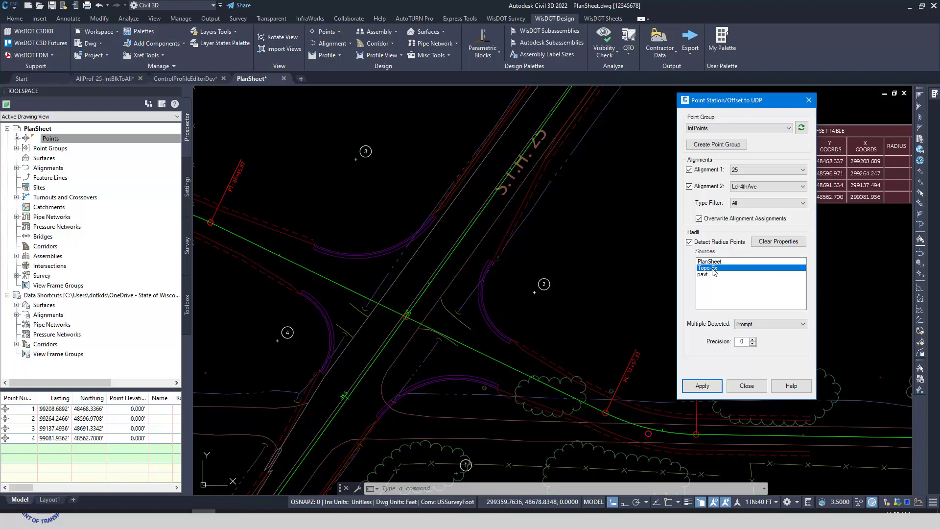
pyautogui.click(706, 274)
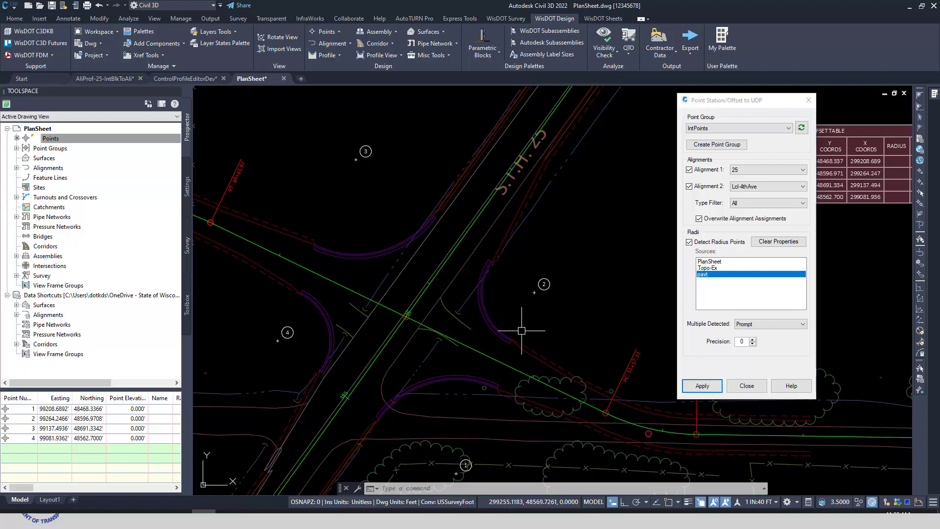
# Step: Examine the parallel curb return arcs beside point 2 and the available options for handling multiple detected radii
pyautogui.scroll(2, 507, 331)
pyautogui.moveTo(540, 314); pyautogui.dragTo(492, 299, button='middle')
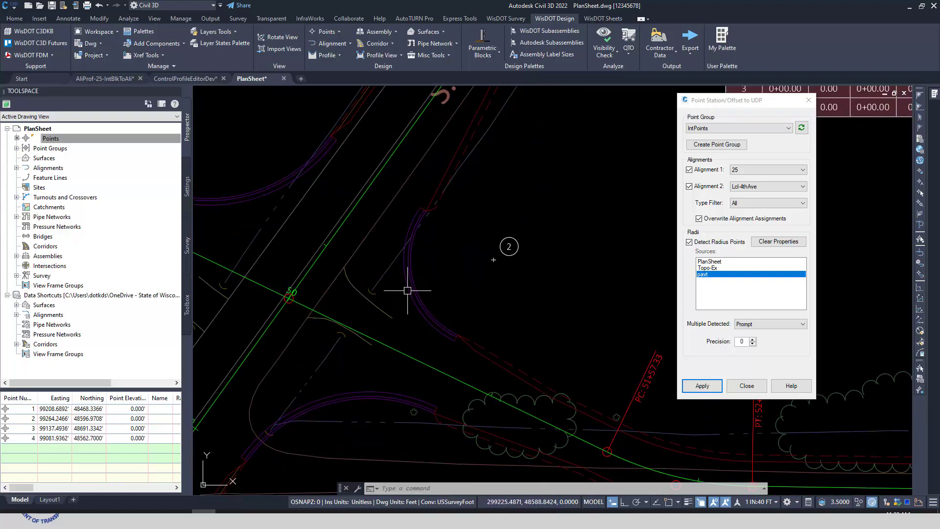
pyautogui.scroll(2, 412, 300)
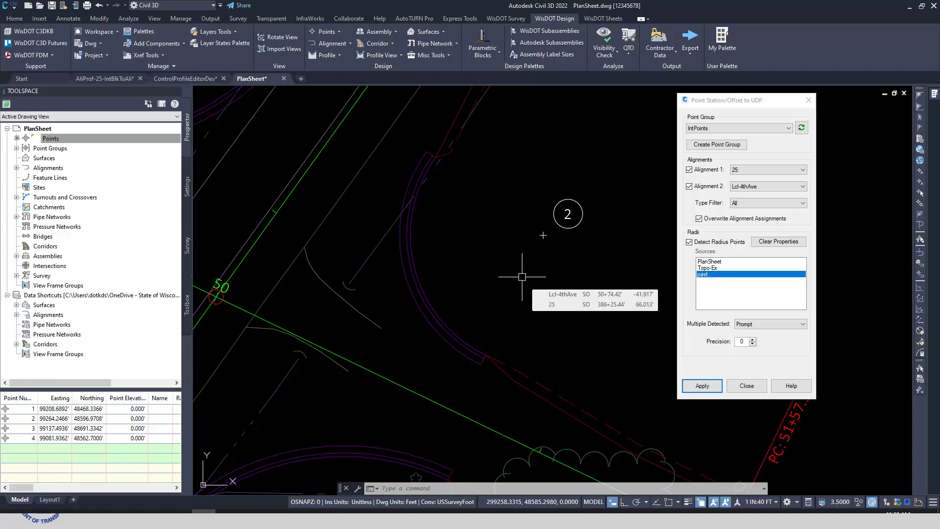
pyautogui.click(798, 326)
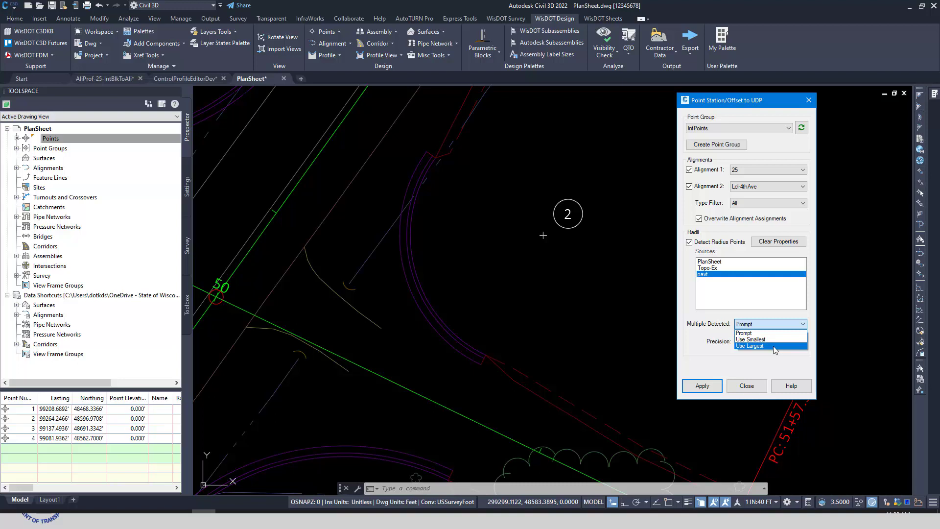
pyautogui.press('Escape')
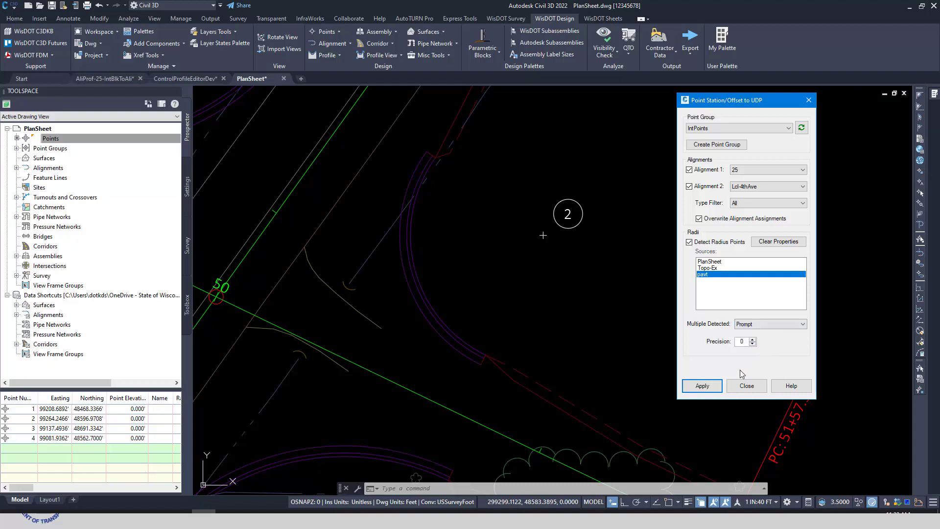
# Step: Apply the station, offset and radius processing to the IntPoints group, and choose radius 70 for point 1
pyautogui.click(702, 386)
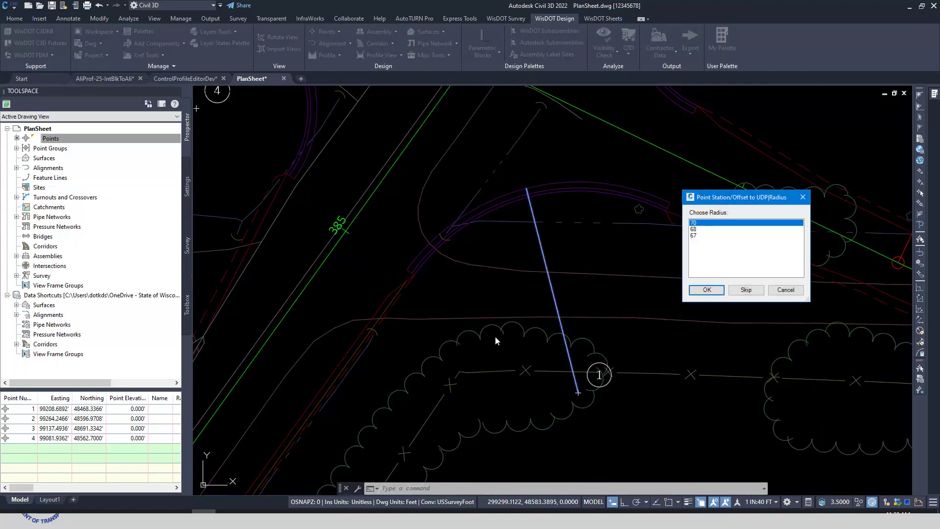
pyautogui.click(701, 229)
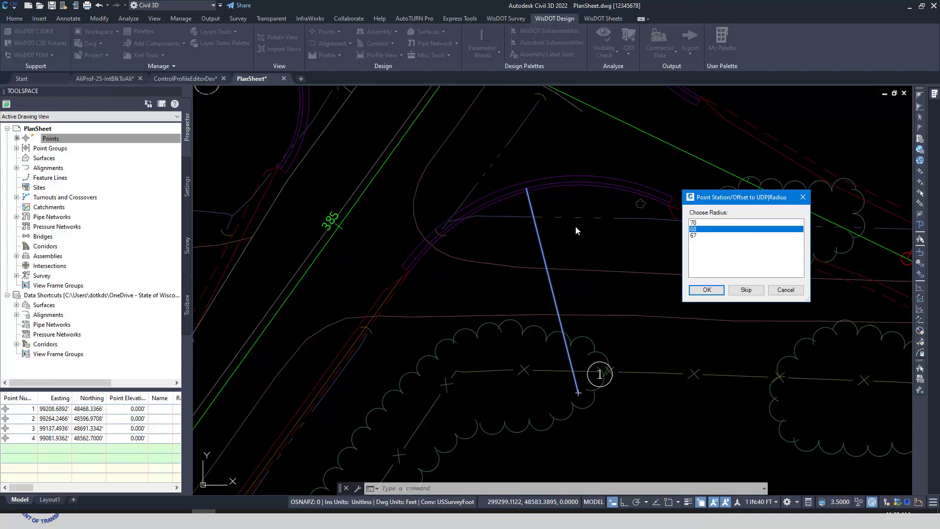
pyautogui.click(696, 237)
pyautogui.click(698, 229)
pyautogui.click(696, 224)
pyautogui.click(697, 229)
pyautogui.click(698, 237)
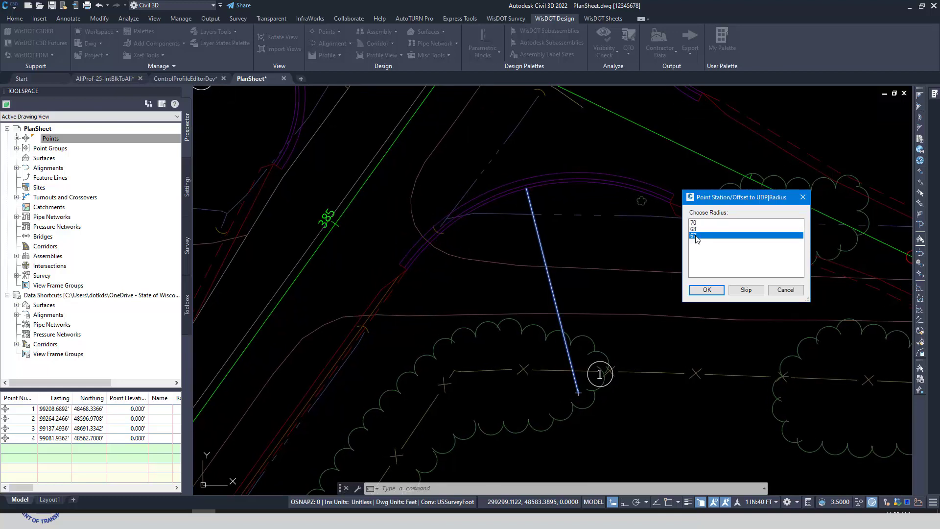
pyautogui.click(698, 224)
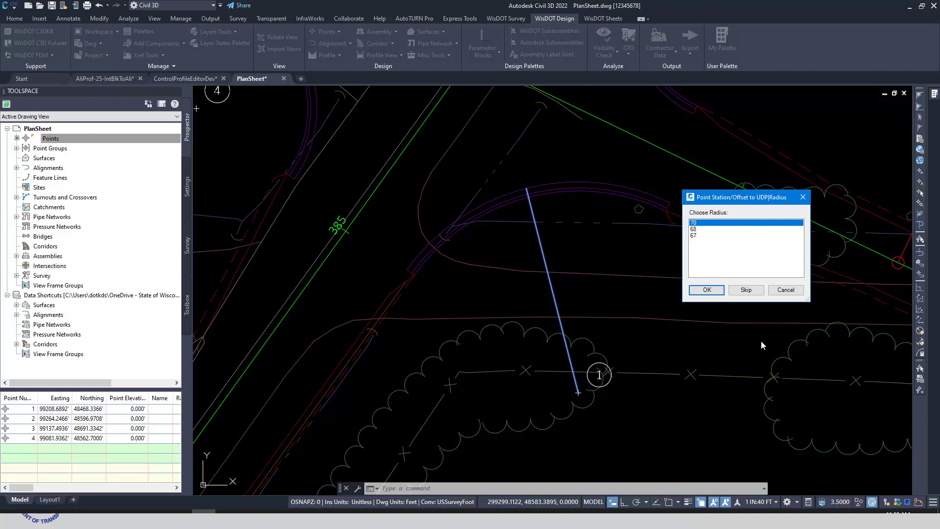
pyautogui.click(707, 290)
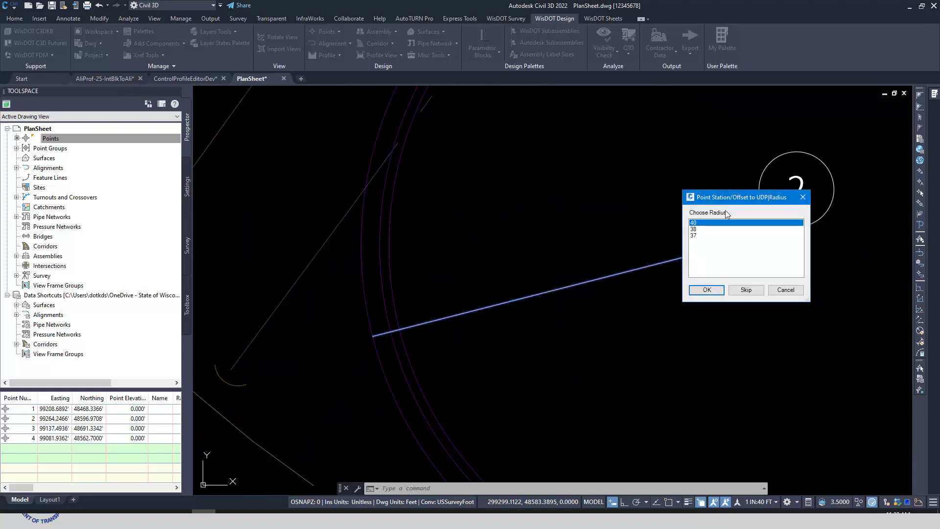
# Step: Compare the candidate radii at point 2, and assign radius 40 to point 2, 70 to point 3 and 40 to point 4
pyautogui.click(757, 334)
pyautogui.click(758, 341)
pyautogui.click(757, 334)
pyautogui.click(757, 328)
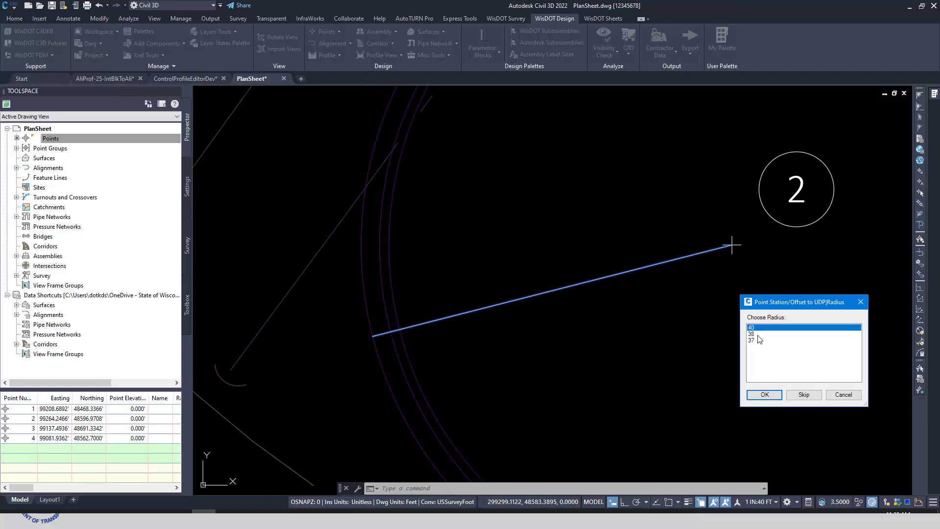
pyautogui.click(756, 335)
pyautogui.click(756, 339)
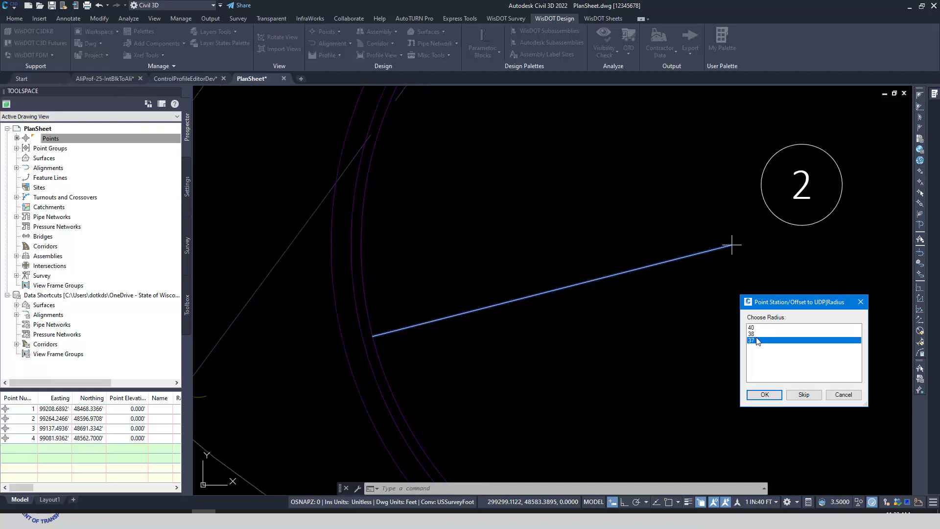
pyautogui.click(756, 336)
pyautogui.click(757, 328)
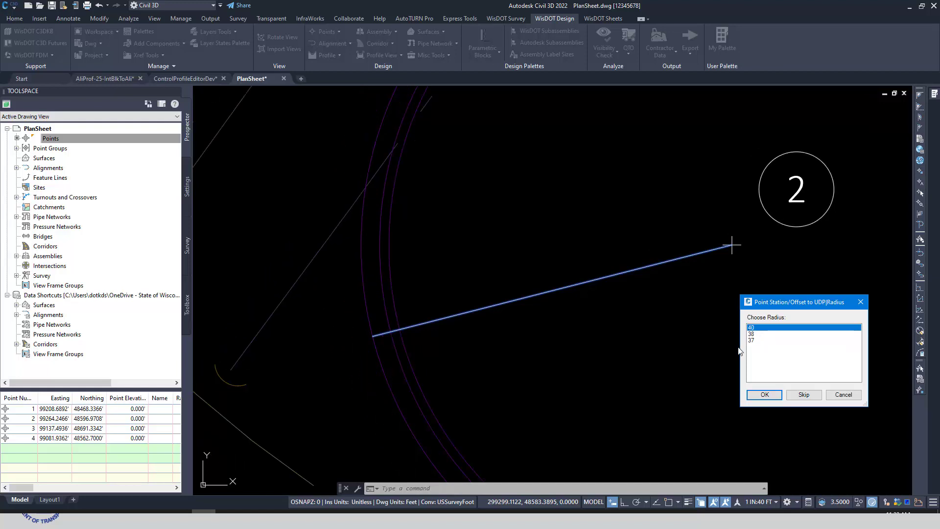
pyautogui.click(766, 395)
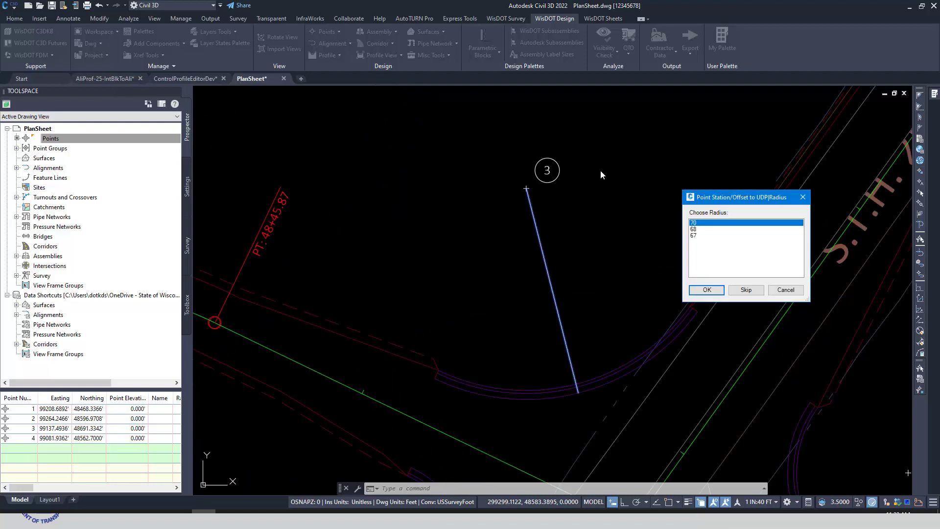
pyautogui.click(710, 290)
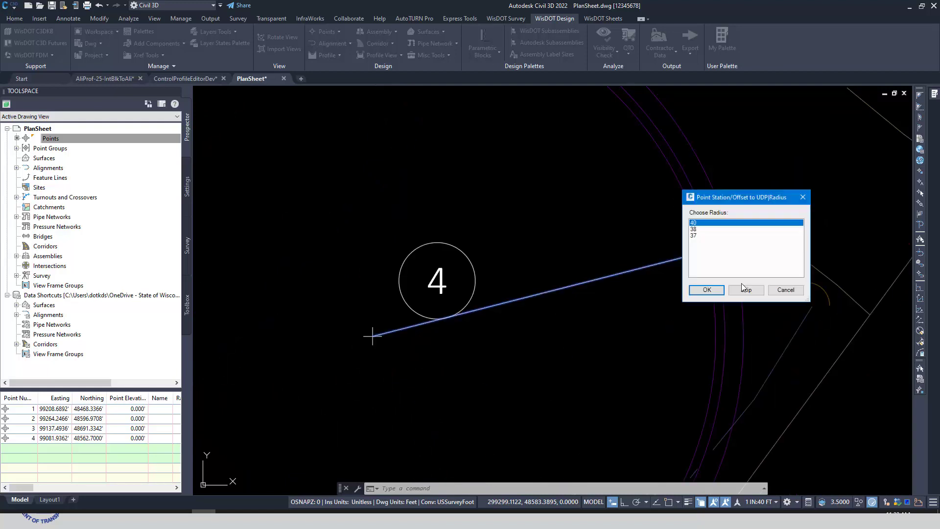
pyautogui.click(706, 290)
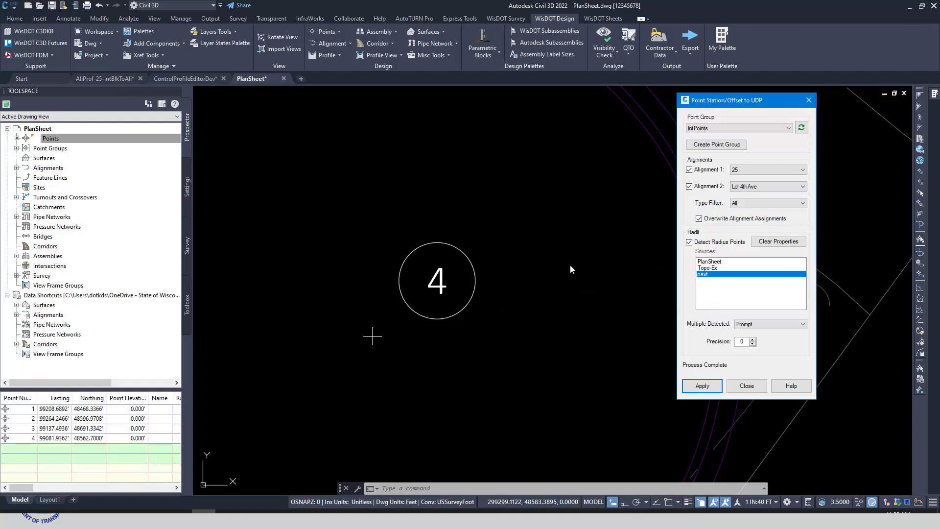
# Step: Open the properties of point 4 and show its USWI-ALIGNMENTS user-defined properties
pyautogui.scroll(-4, 397, 343)
pyautogui.moveTo(374, 336); pyautogui.dragTo(272, 300, button='middle')
pyautogui.click(247, 284)
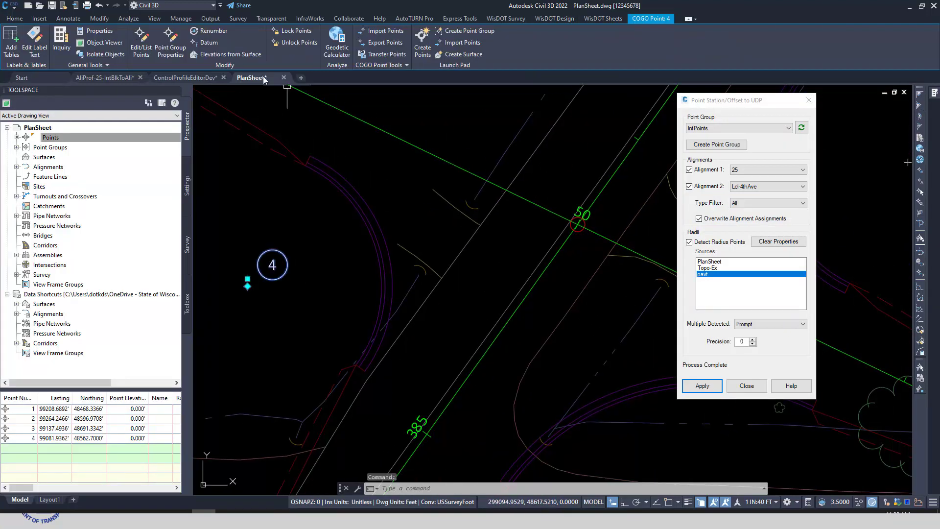
pyautogui.click(93, 32)
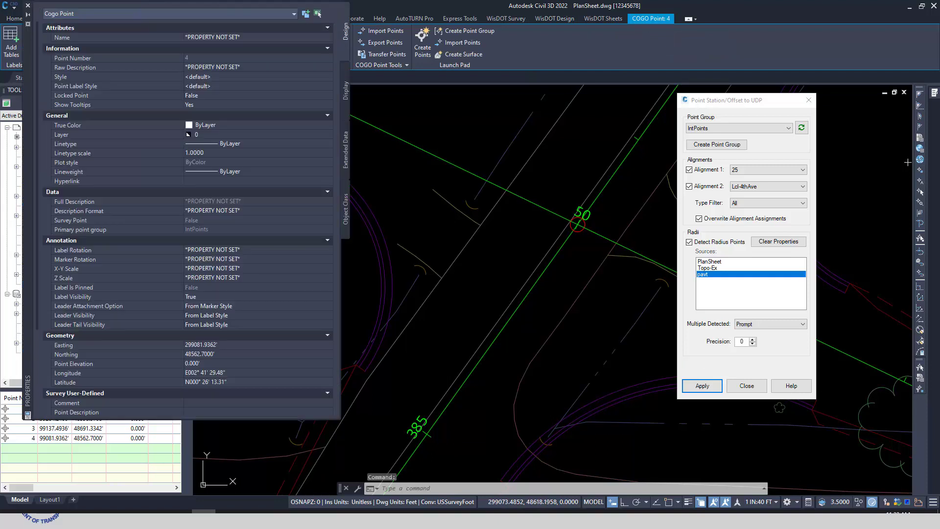
pyautogui.scroll(-3, 184, 322)
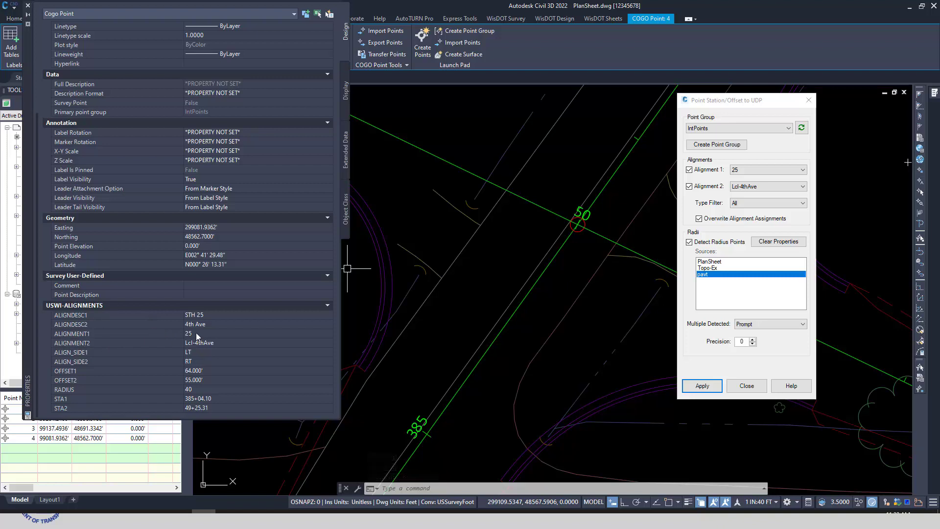
# Step: Review point 4's alignment names and descriptions, sides, offsets, stations and radius in the USWI-ALIGNMENTS properties
pyautogui.click(120, 335)
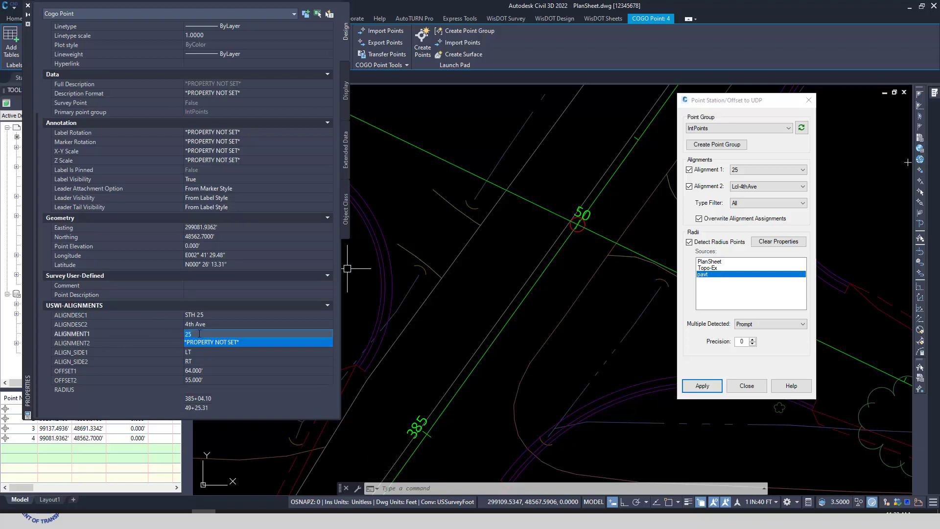
pyautogui.click(93, 316)
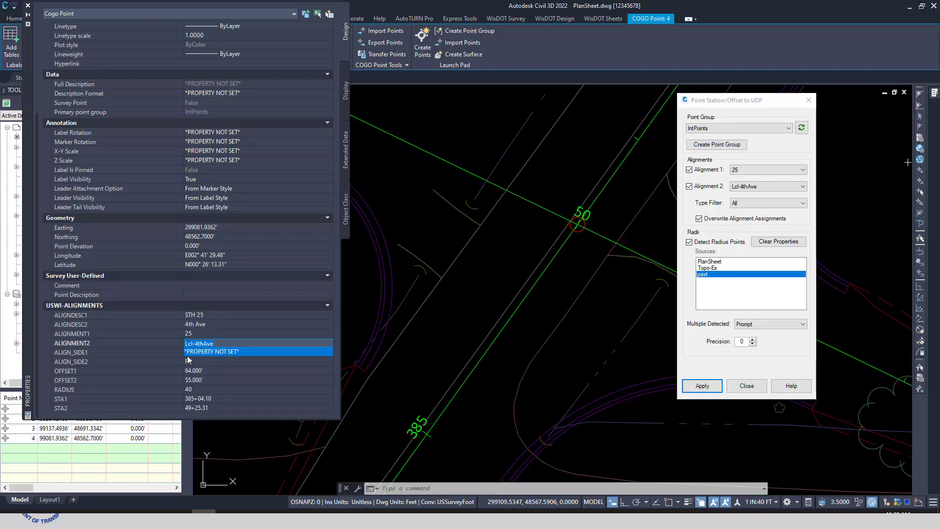
pyautogui.click(85, 325)
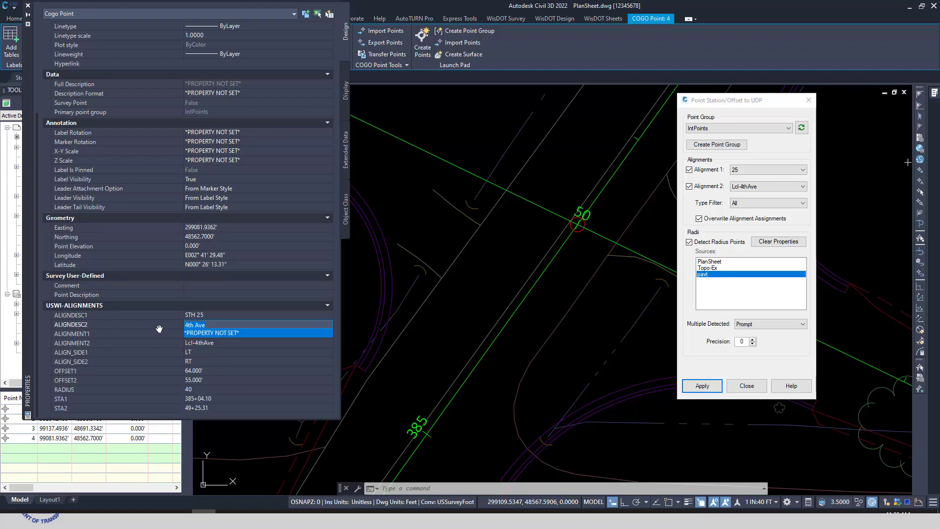
pyautogui.click(91, 352)
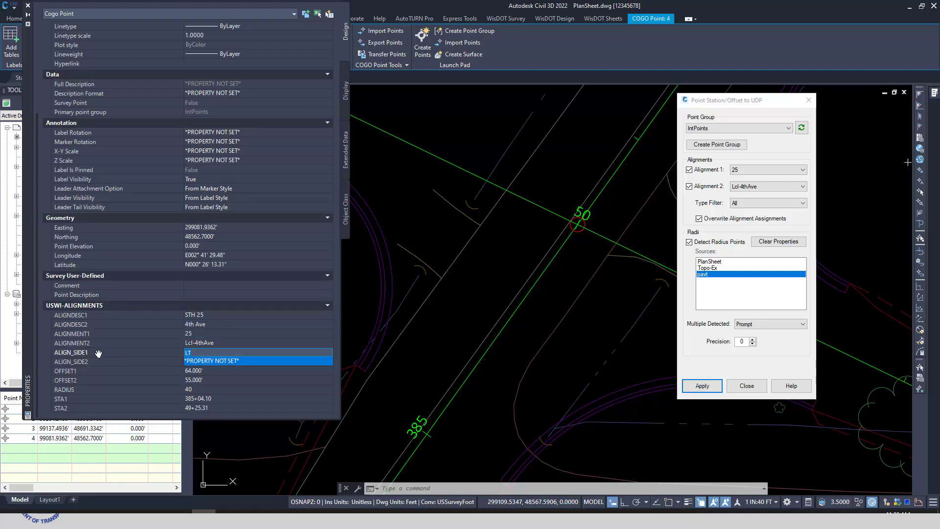
pyautogui.click(88, 359)
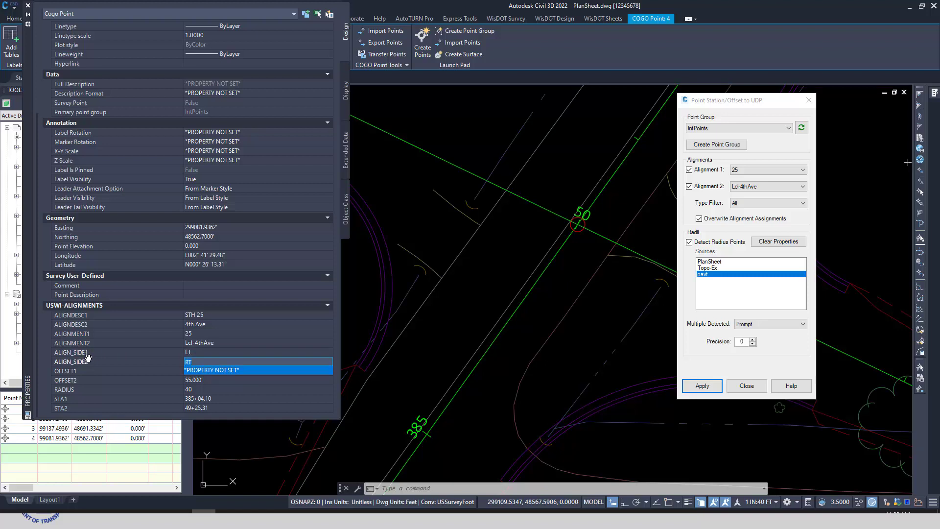
pyautogui.click(67, 370)
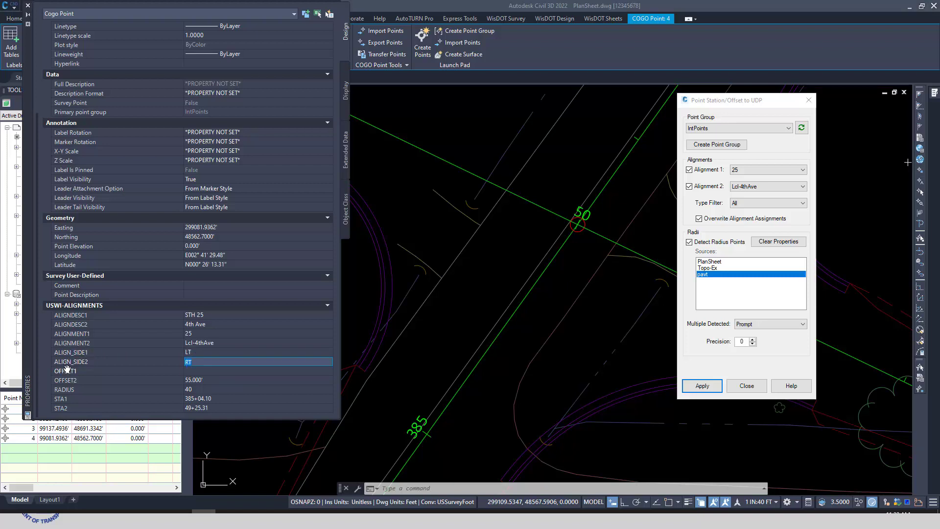
pyautogui.click(87, 380)
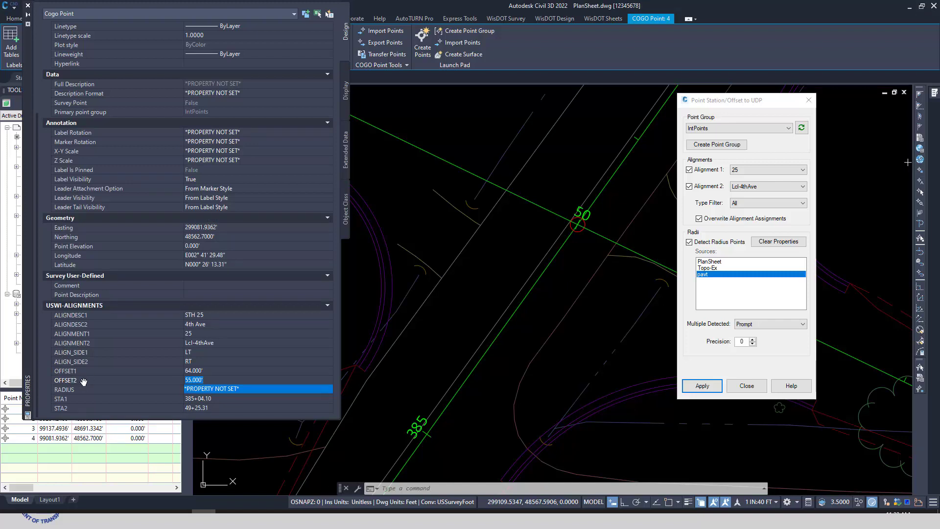
pyautogui.click(66, 399)
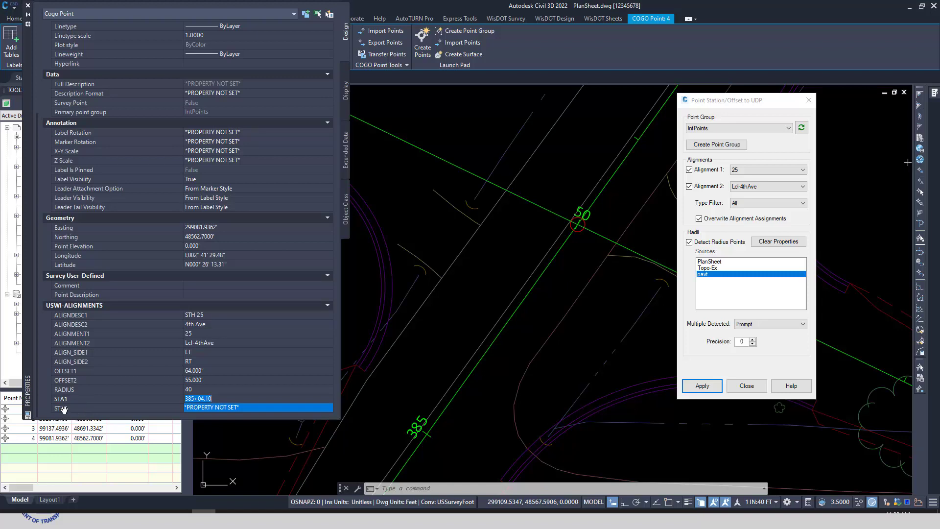
pyautogui.click(62, 407)
pyautogui.write('49+25.31')
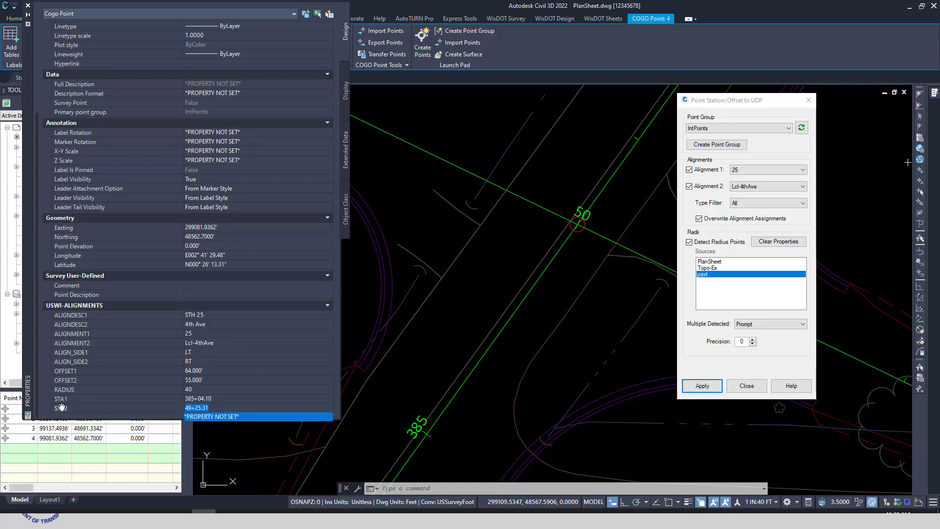
pyautogui.click(68, 390)
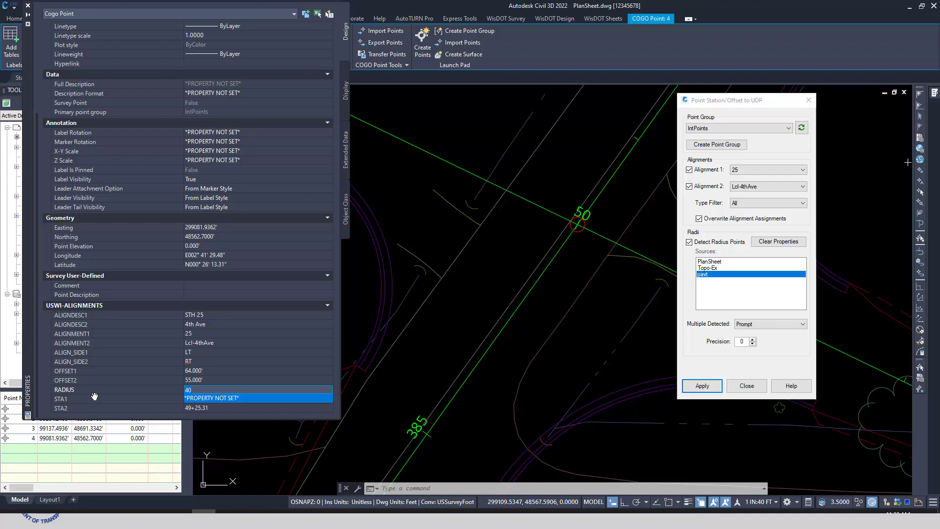
pyautogui.click(36, 18)
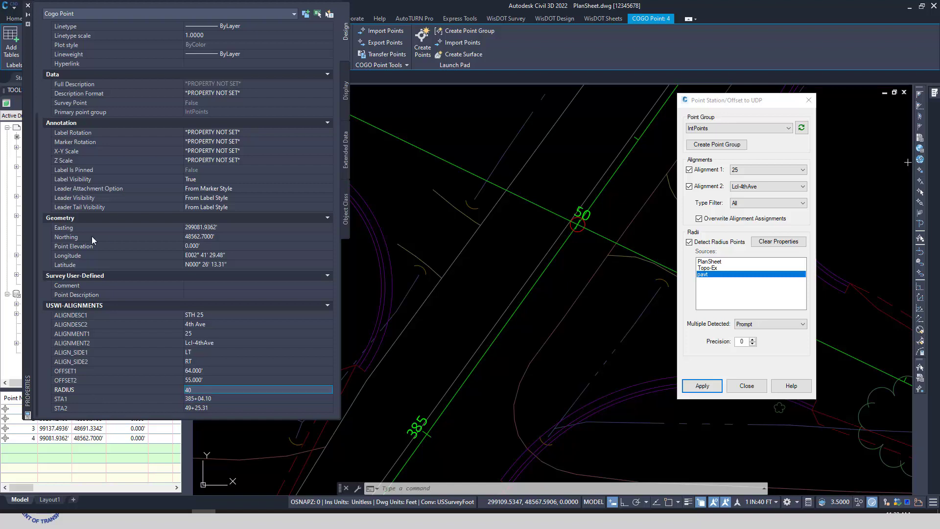
# Step: Close the properties of point 4 and clear the point selection
pyautogui.moveTo(113, 420); pyautogui.dragTo(114, 385)
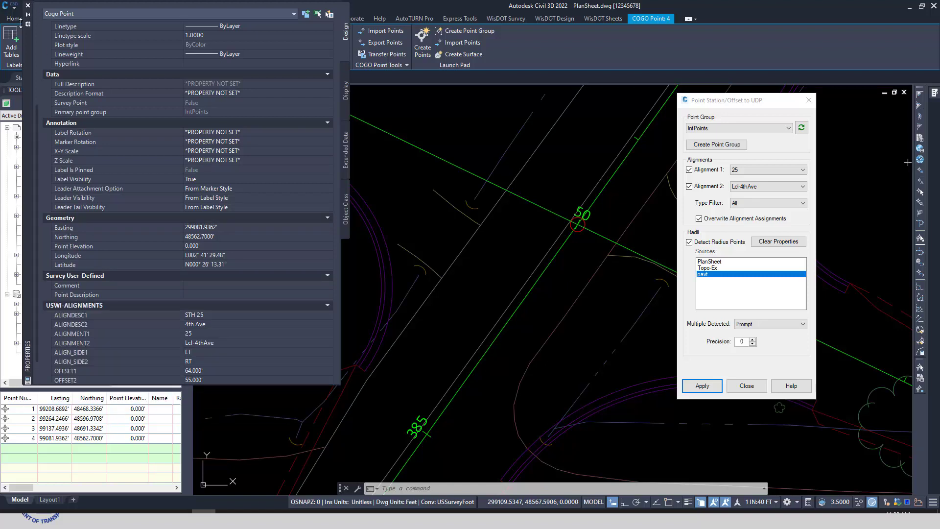
pyautogui.click(28, 6)
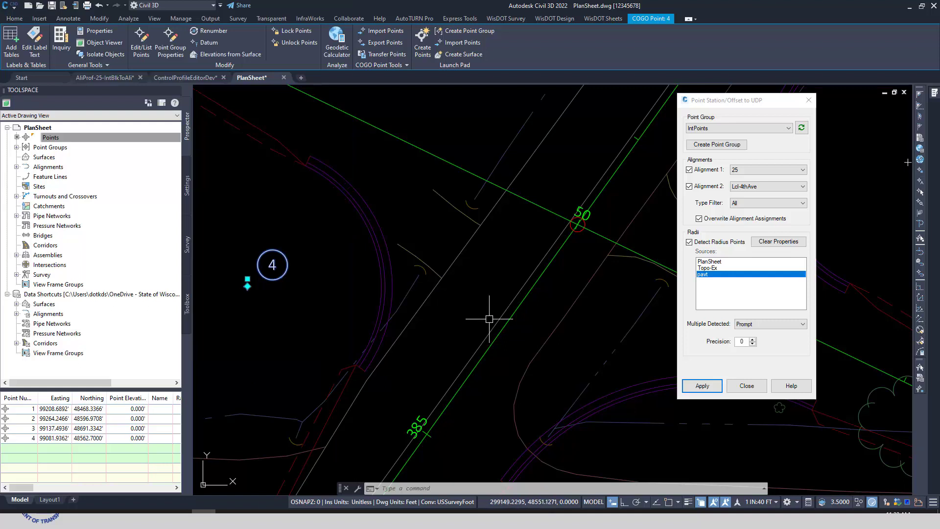
pyautogui.press('Escape')
pyautogui.press('Escape')
pyautogui.moveTo(562, 366)
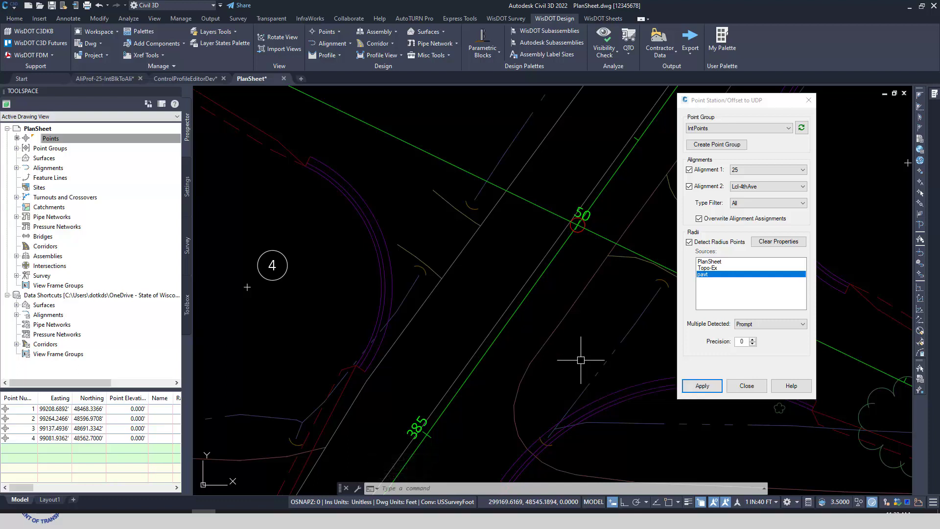
# Step: Show the properties of the USWI-ALIGNMENTS classification among the drawing's user-defined point property classifications
pyautogui.click(187, 186)
pyautogui.click(16, 148)
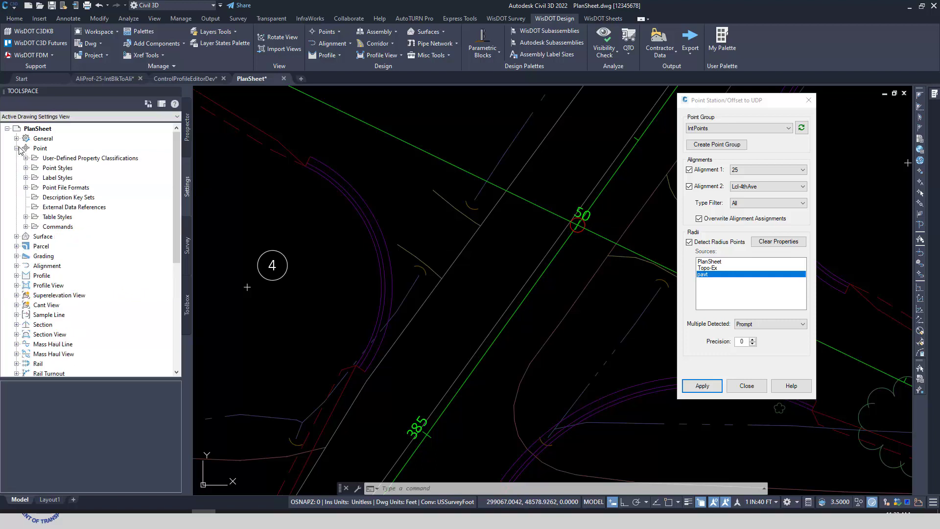
pyautogui.click(26, 158)
pyautogui.click(69, 169)
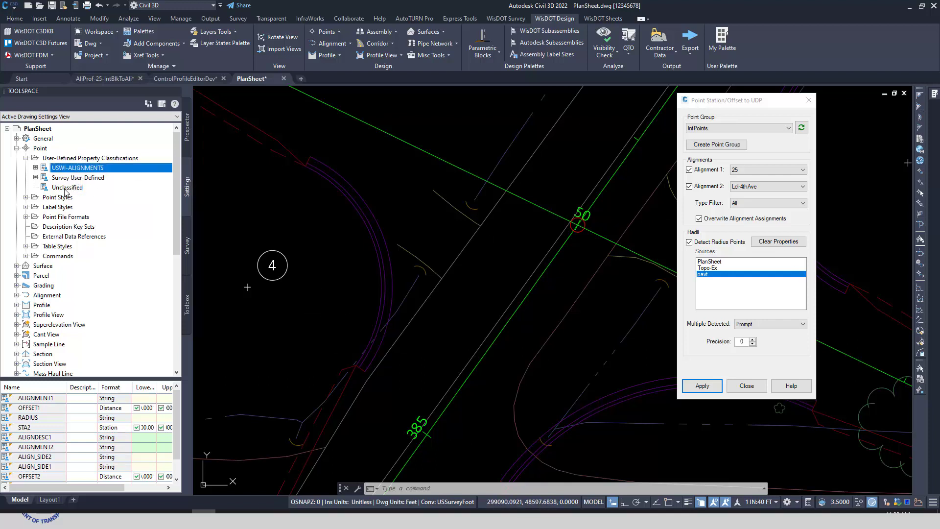
# Step: Examine the stations, offsets, coordinates and radii of the four points in the Station & Offset Table in the drawing
pyautogui.click(760, 105)
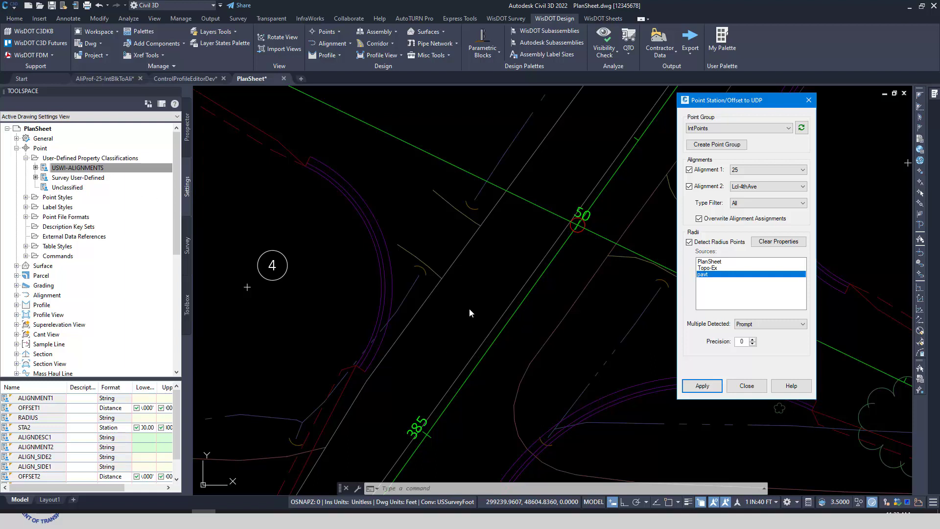
pyautogui.scroll(-6, 469, 315)
pyautogui.moveTo(470, 311)
pyautogui.mouseDown(button='middle')
pyautogui.moveTo(533, 312)
pyautogui.moveTo(309, 328)
pyautogui.mouseUp(button='middle')
pyautogui.scroll(5, 399, 294)
pyautogui.scroll(-2, 448, 319)
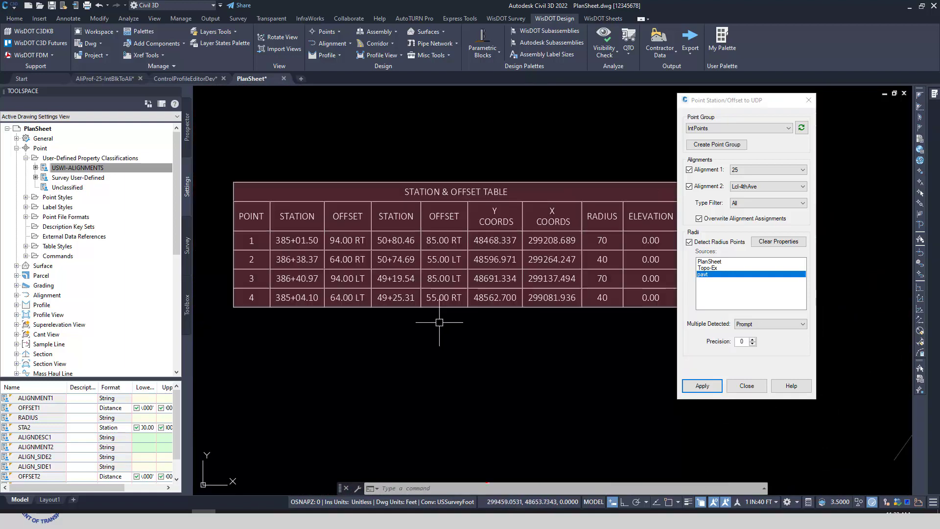
pyautogui.moveTo(512, 366); pyautogui.dragTo(459, 356, button='middle')
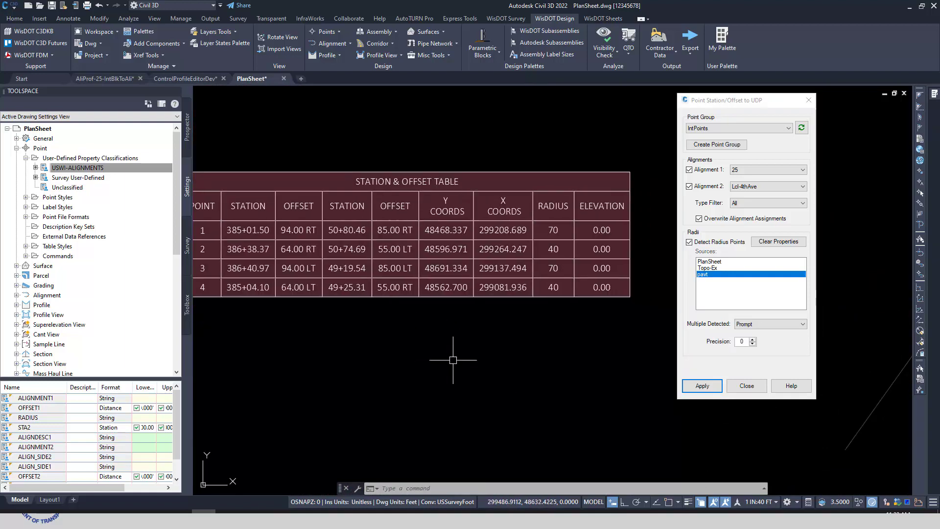